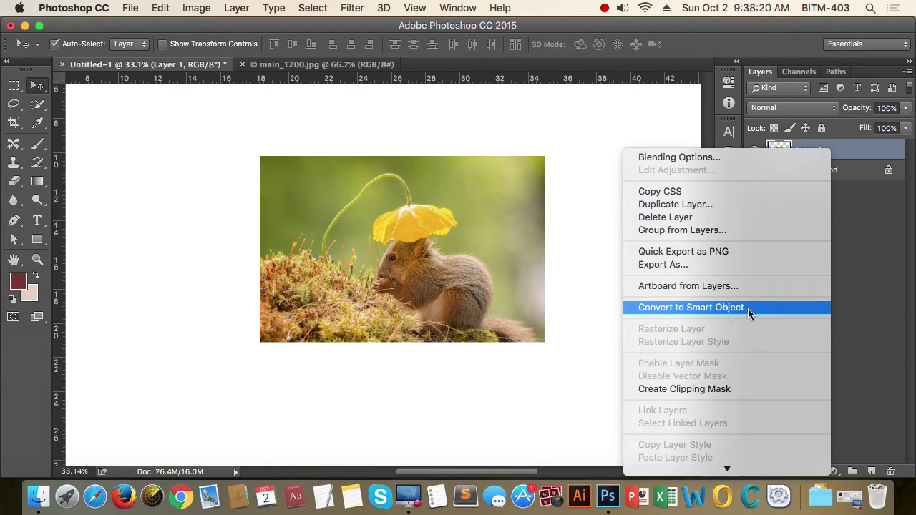
Convert Layer 1 to a smart object.
click(748, 309)
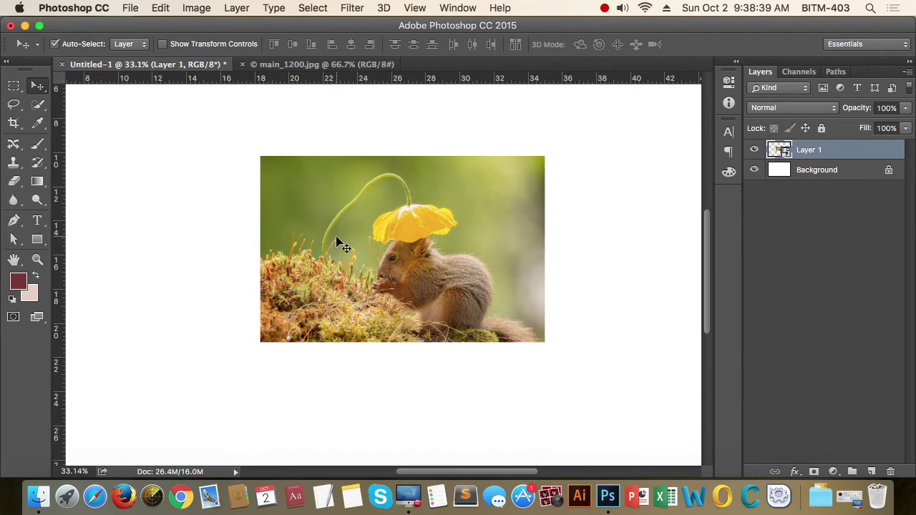
Try to delete a rectangular selection around the squirrel's head and flower from the smart object, and deselect.
click(14, 85)
drag(326, 213, 458, 310)
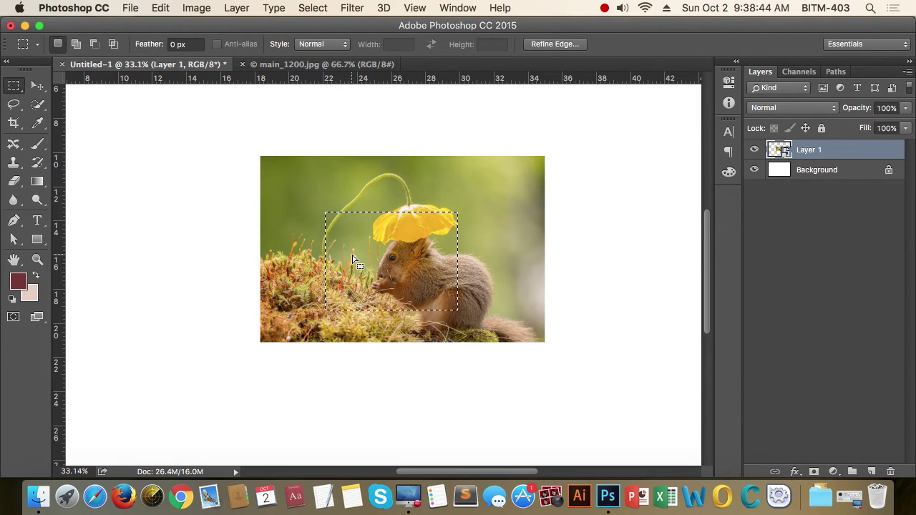
key(BackSpace)
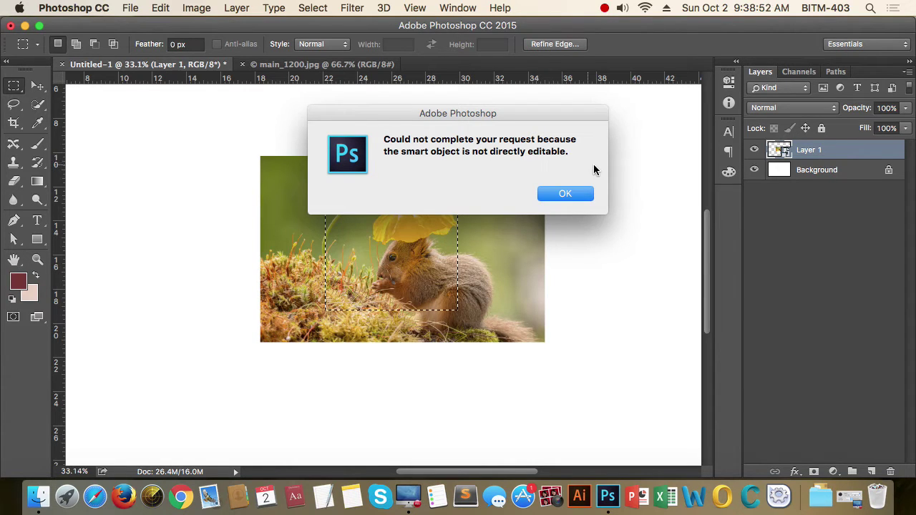
click(582, 194)
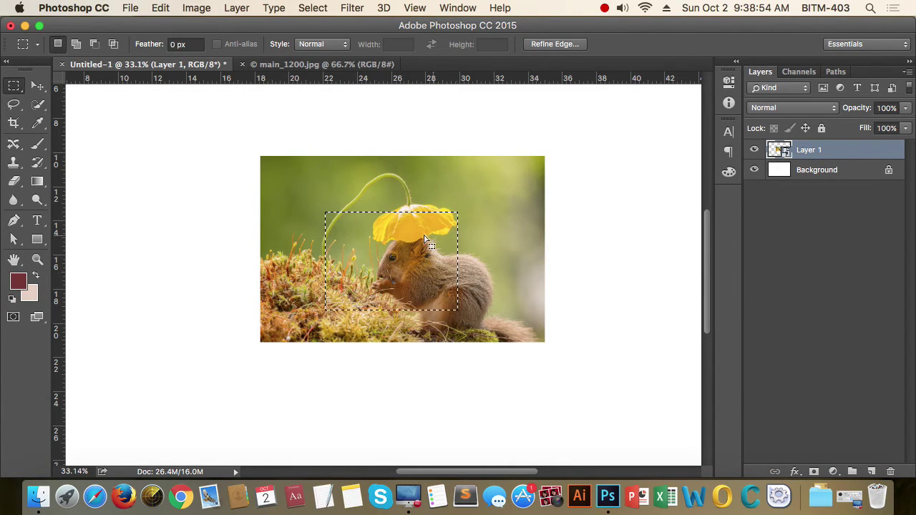
click(484, 242)
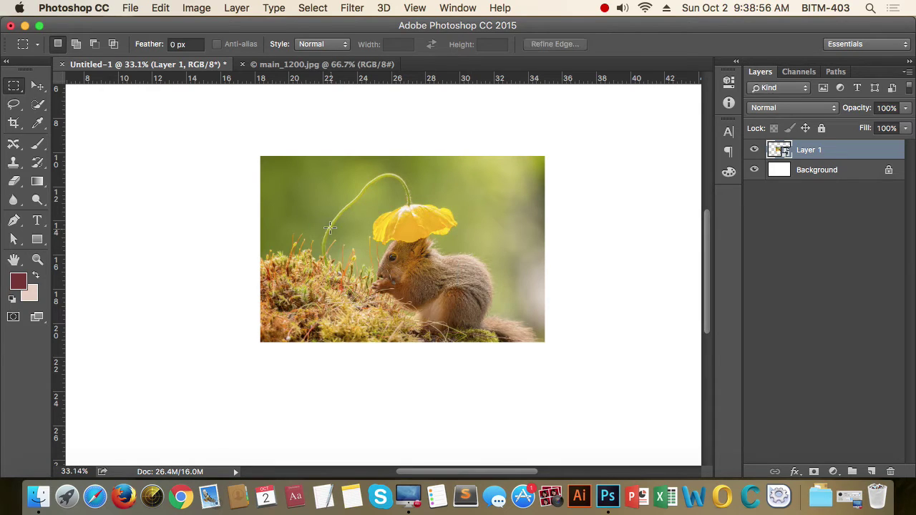
Copy a rectangular area around the squirrel's head into a new layer and hide Layer 1.
drag(314, 205, 453, 300)
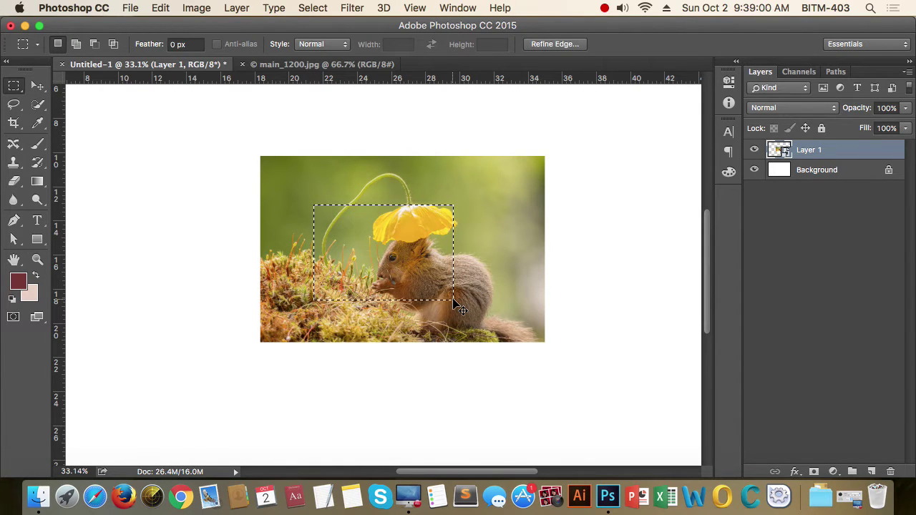
click(492, 269)
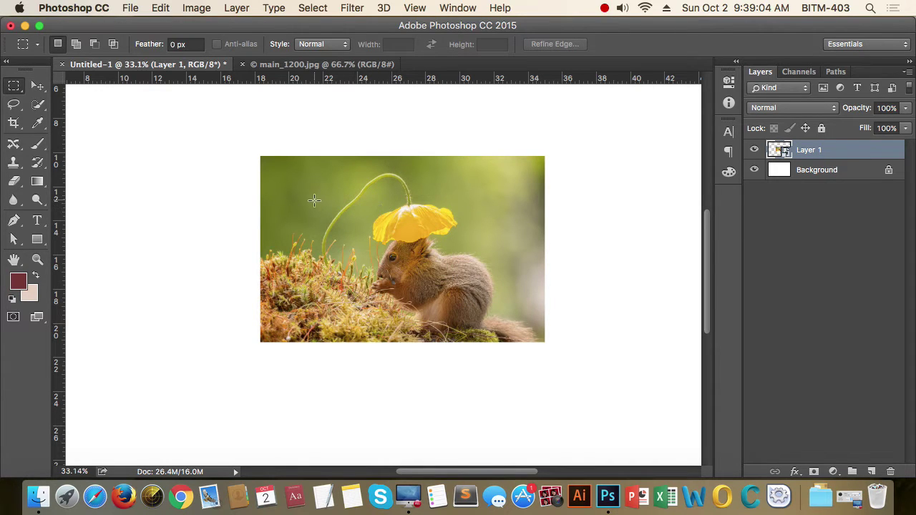
drag(314, 200, 449, 304)
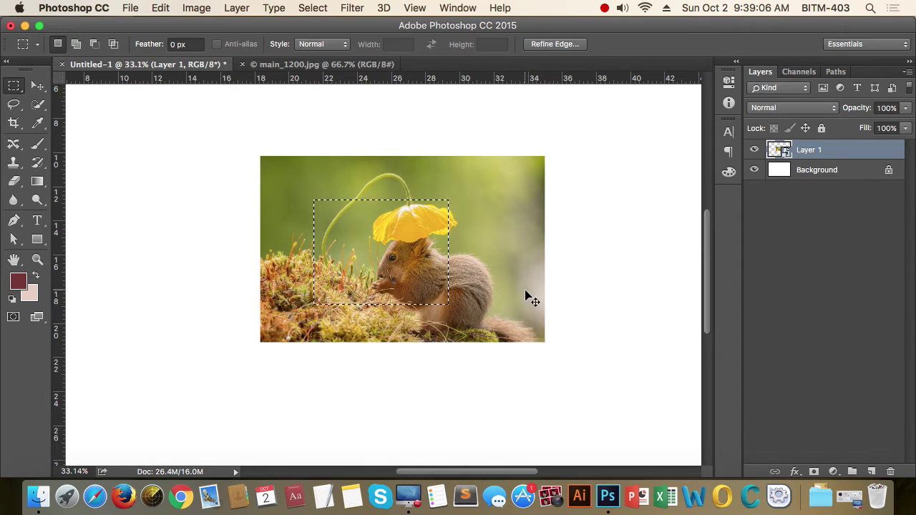
key(super+c)
key(super+v)
click(754, 170)
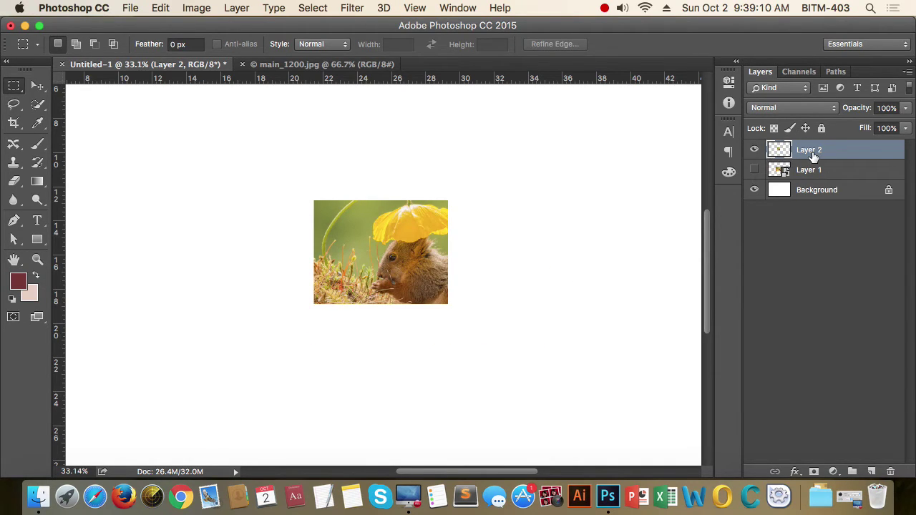
Delete the pasted layer and show Layer 1 again.
key(Delete)
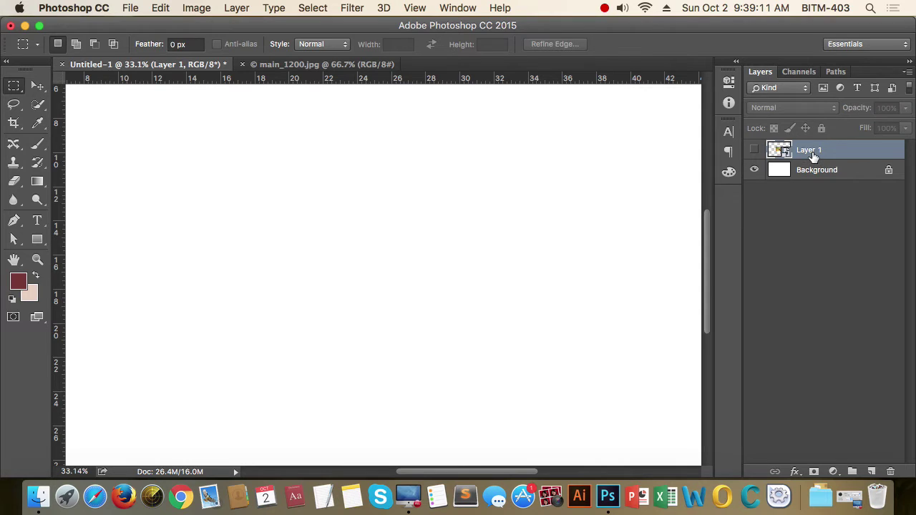
click(754, 150)
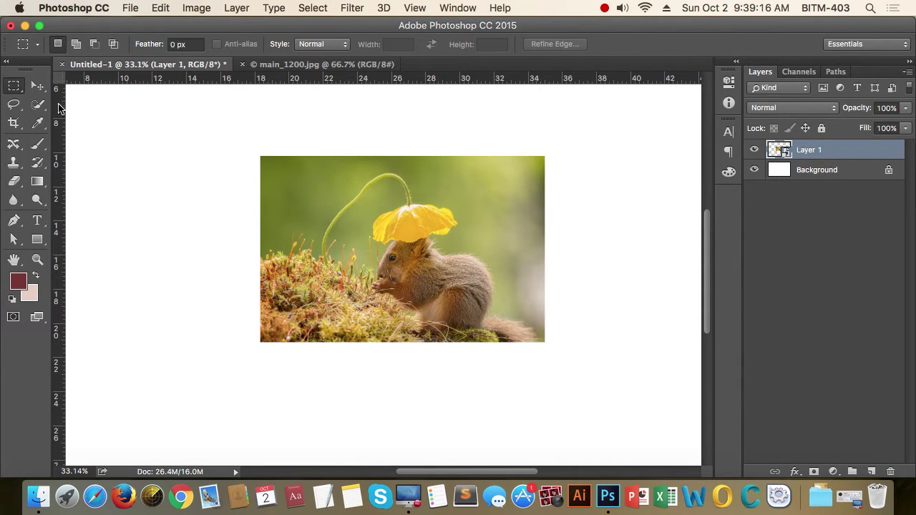
Reposition the squirrel photo slightly lower on the white canvas with the Move tool.
click(37, 85)
drag(374, 219, 373, 261)
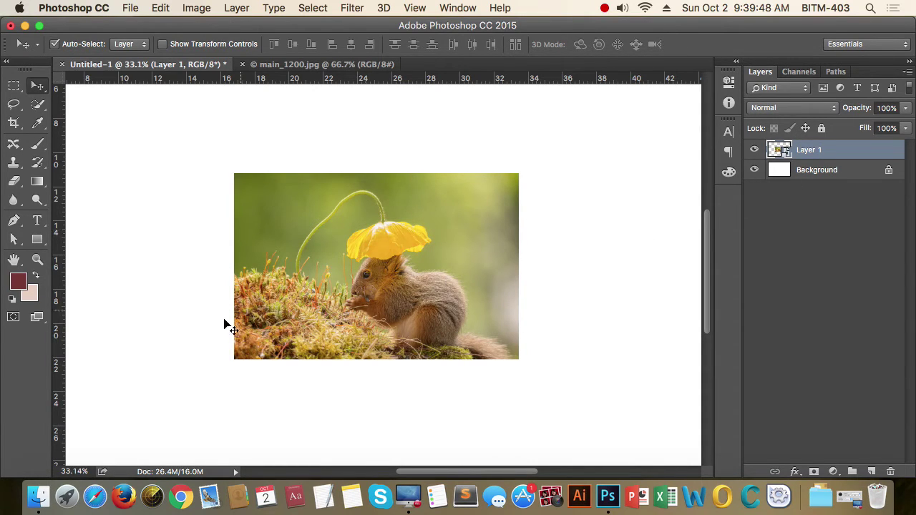
drag(449, 291, 483, 300)
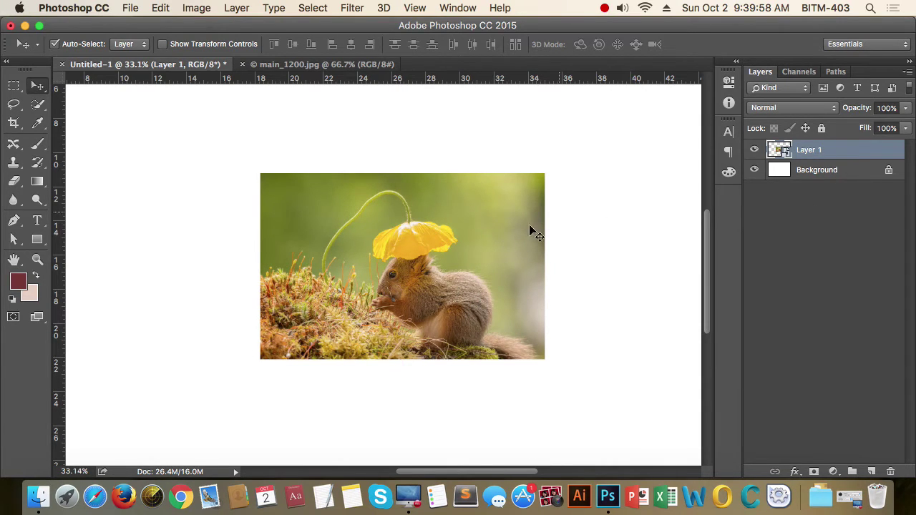
Open the contents of the smart object Layer 1 for editing and close main_1200.jpg.
double_click(784, 152)
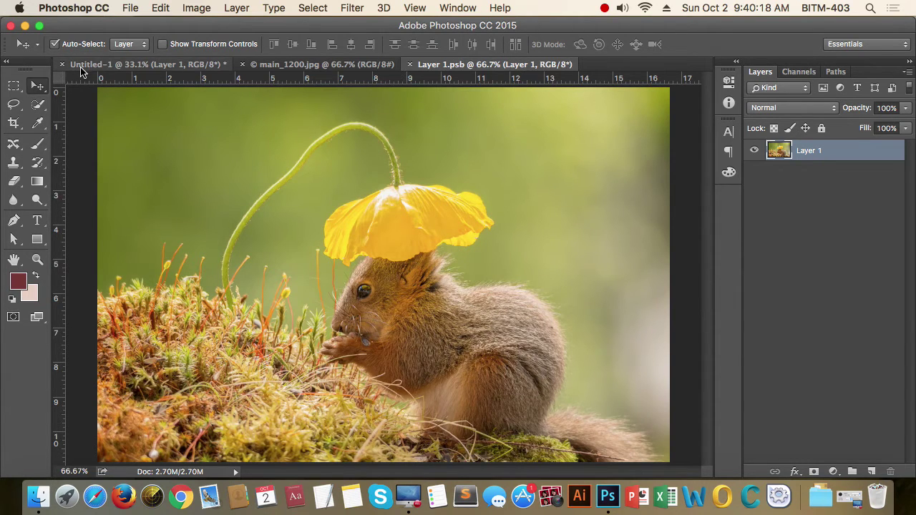
click(110, 65)
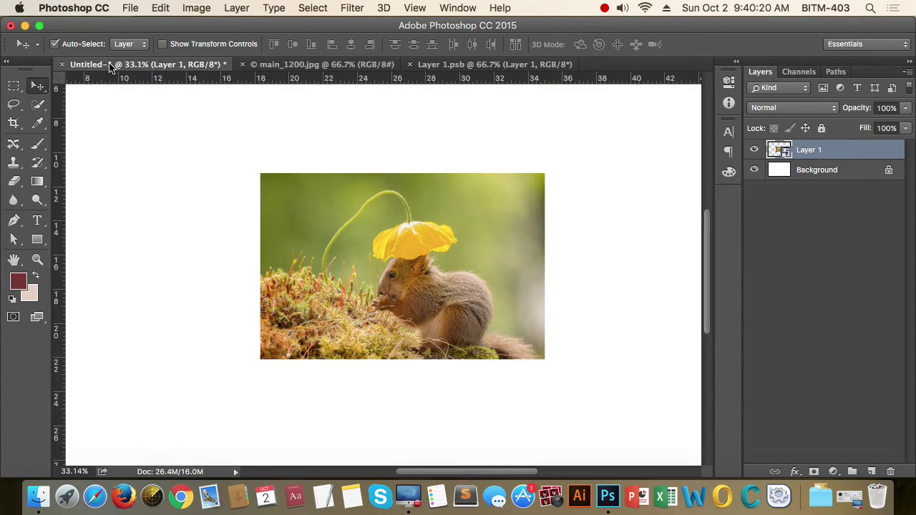
click(297, 66)
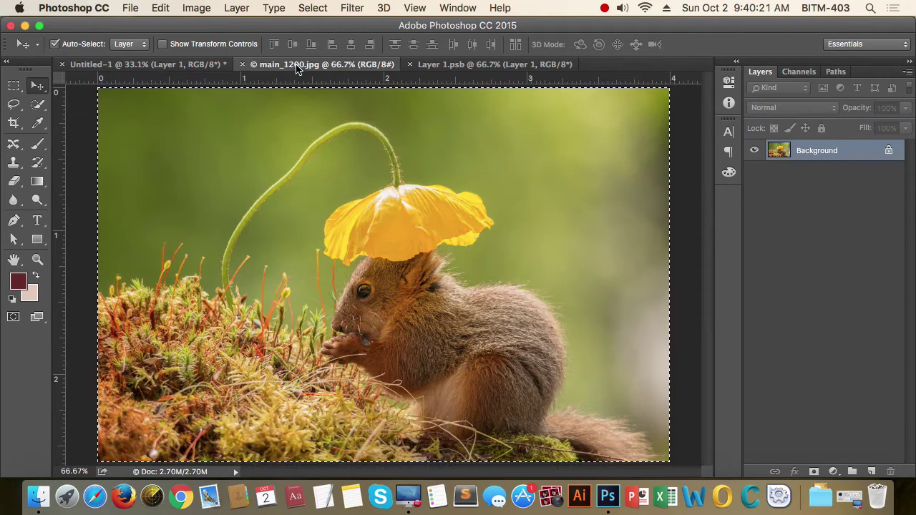
click(243, 64)
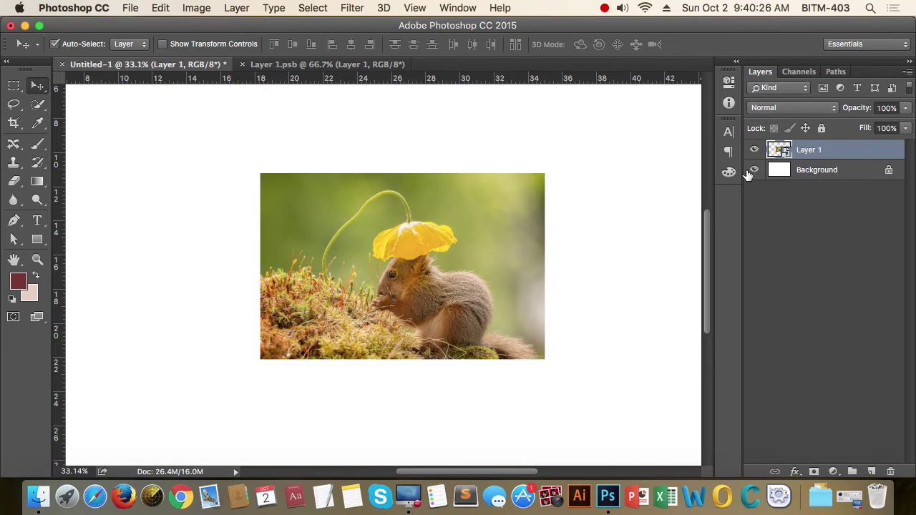
In Layer 1.psb, delete a rectangular area over the squirrel's head and fill it with the light pink background colour.
click(327, 66)
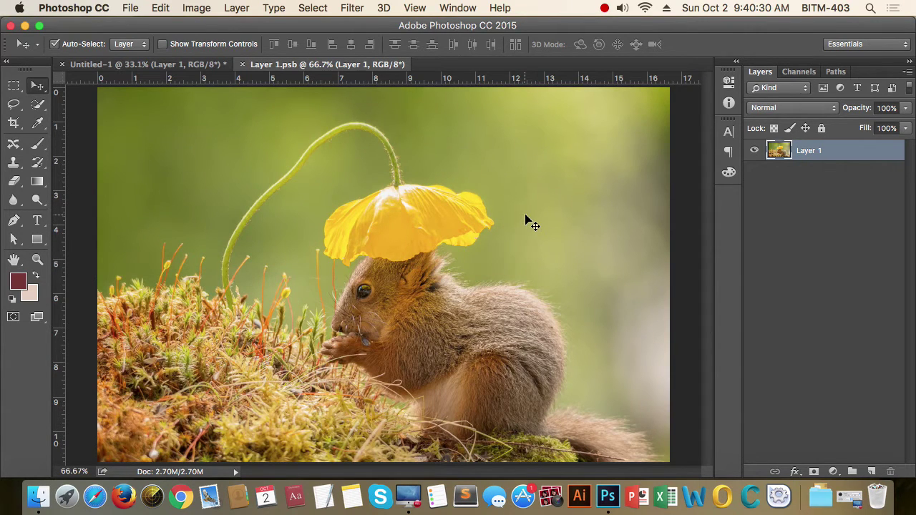
click(14, 87)
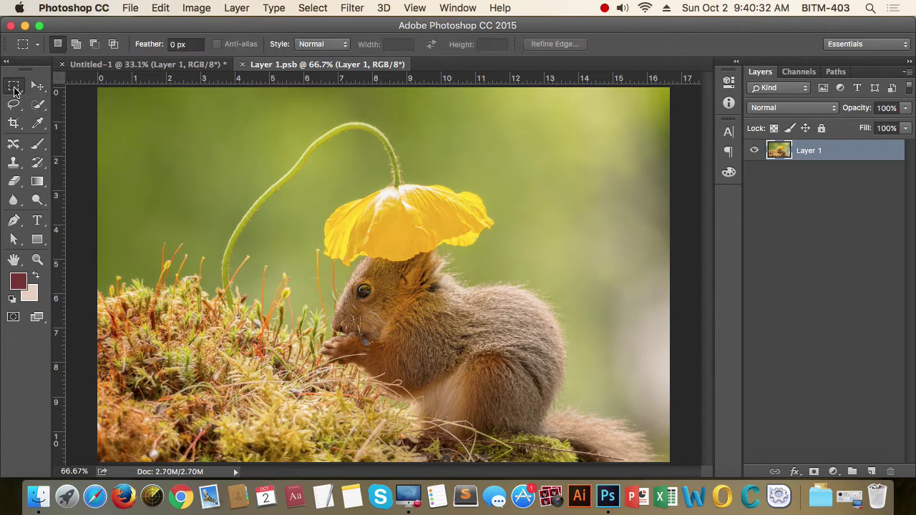
drag(266, 214, 487, 391)
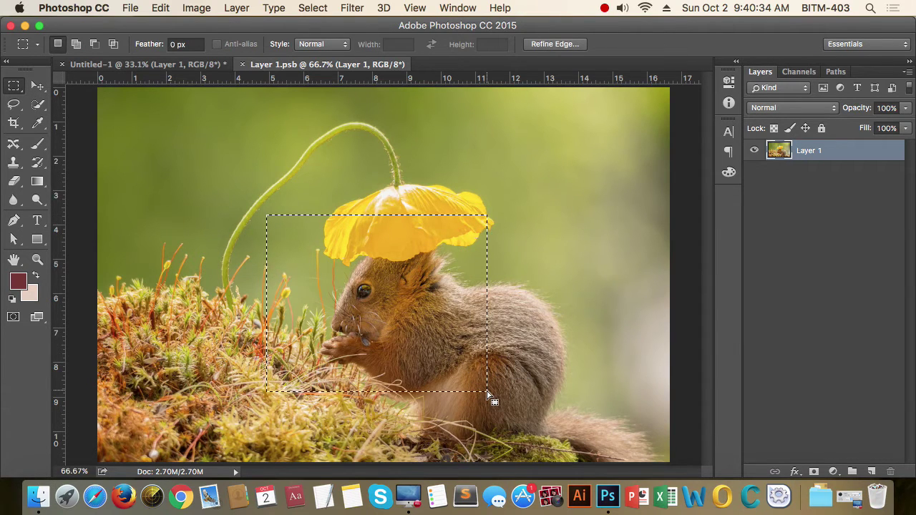
key(Delete)
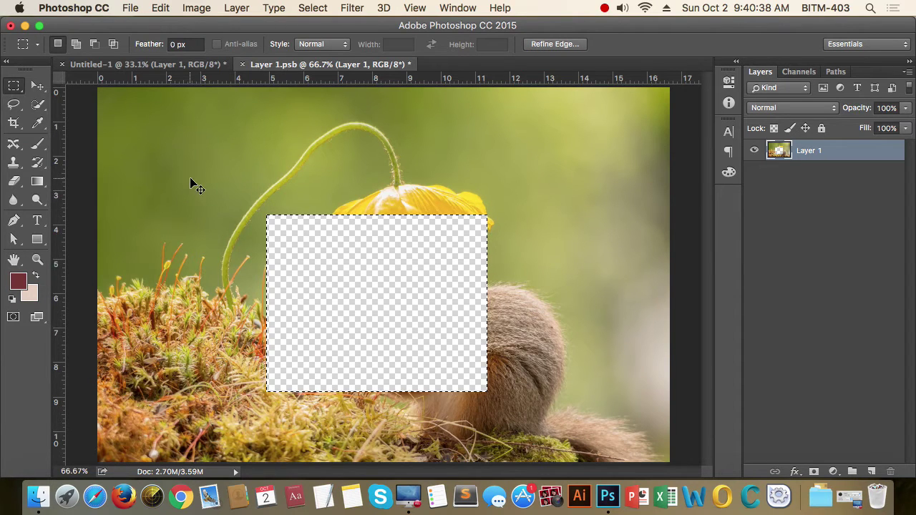
key(super+BackSpace)
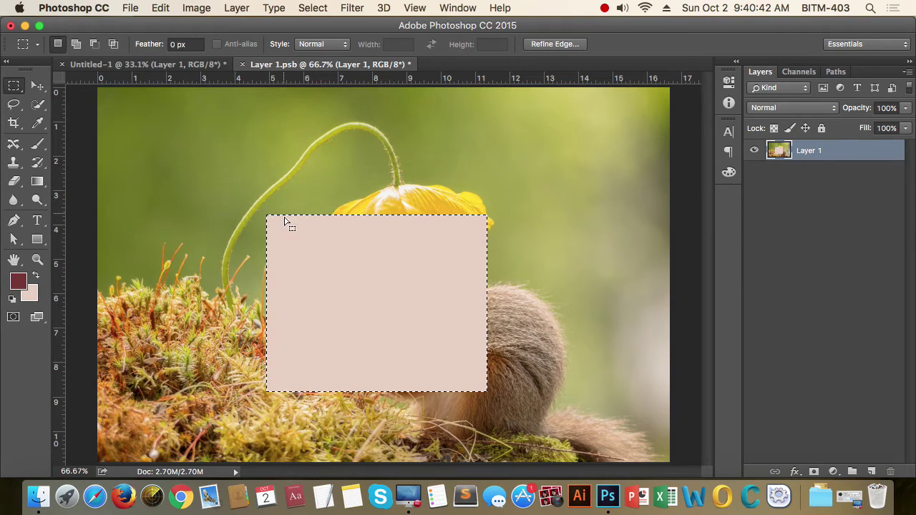
click(559, 198)
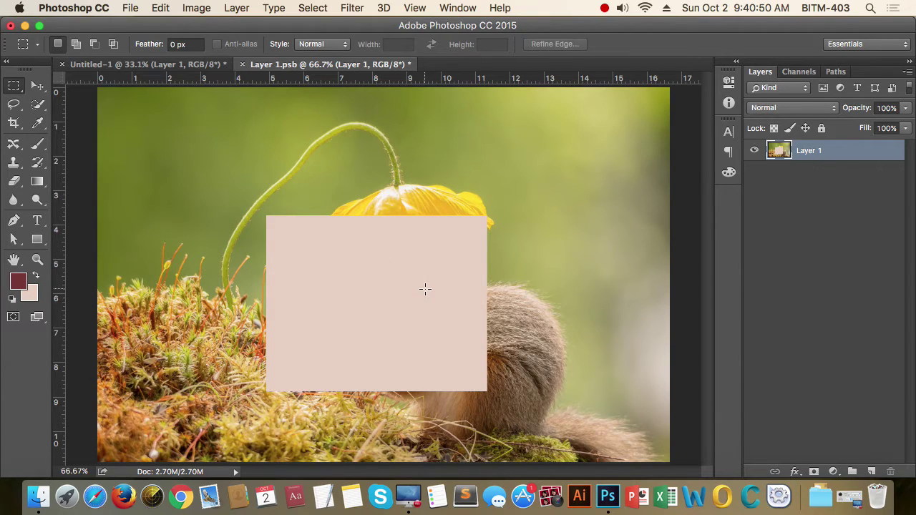
Save Layer 1.psb and compare it with the smart object in Untitled-1.
key(super+s)
click(149, 66)
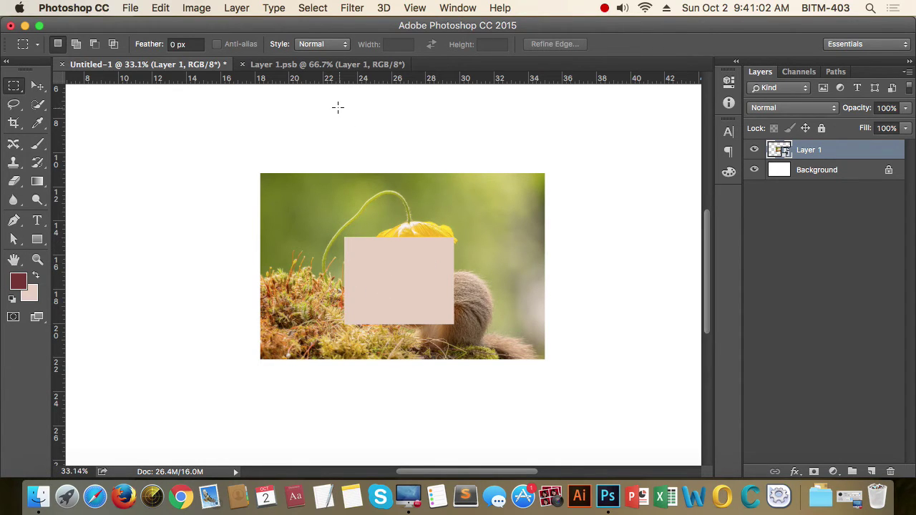
click(330, 64)
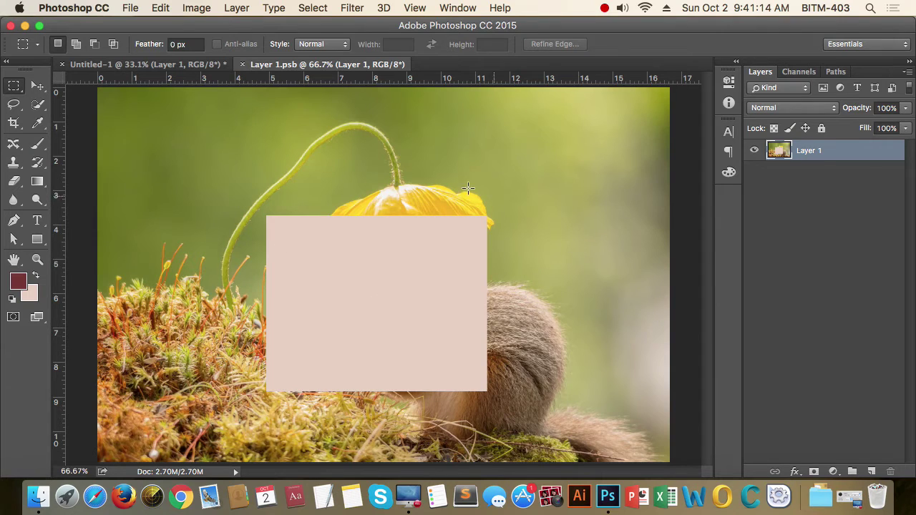
click(168, 65)
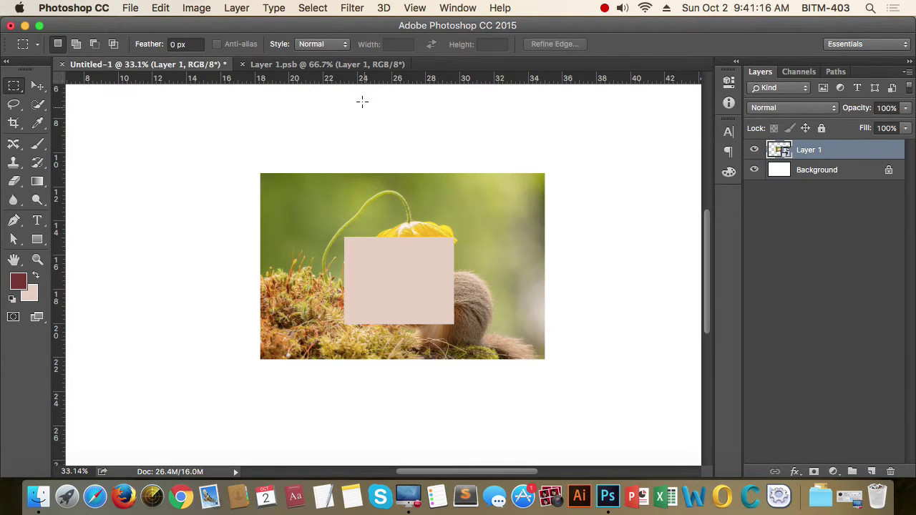
click(356, 66)
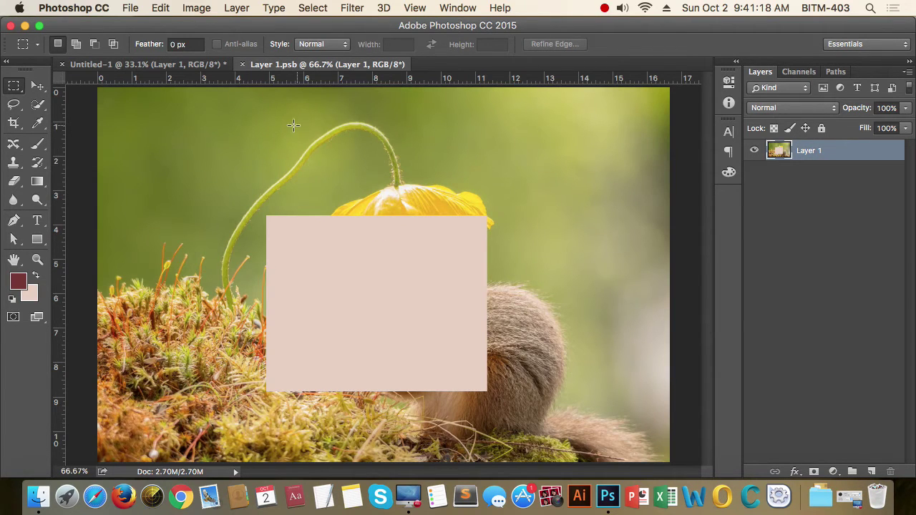
click(174, 66)
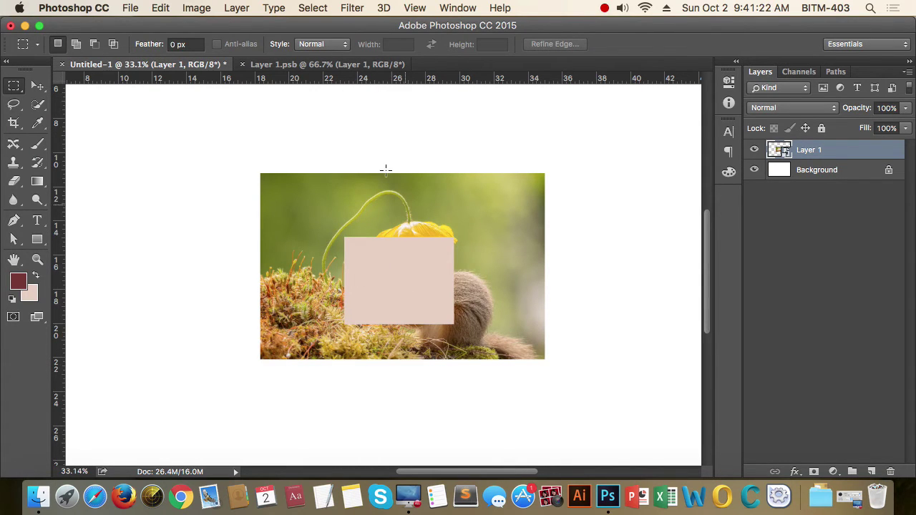
Undo the rectangle's fill and deletion in Layer 1.psb and save it, returning to Untitled-1.
click(347, 65)
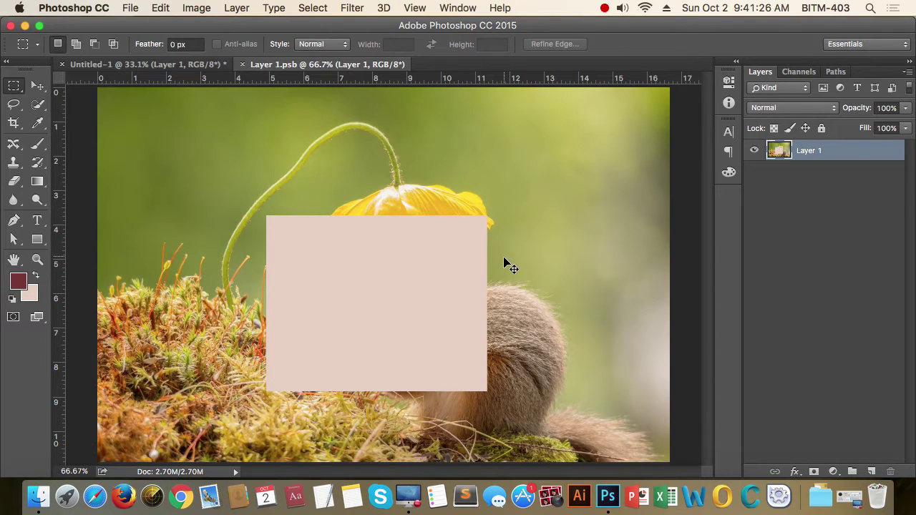
key(super+alt+z)
key(super+alt+z)
key(super+alt+z)
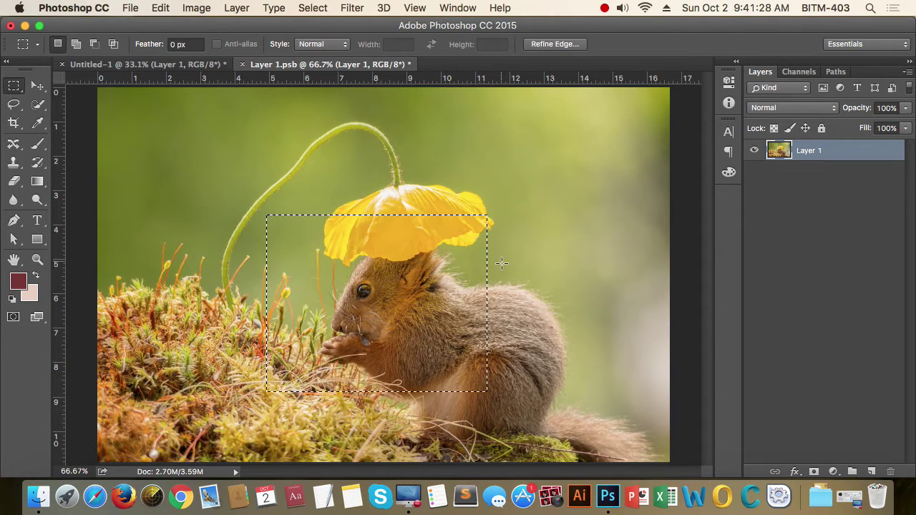
click(515, 244)
key(super+s)
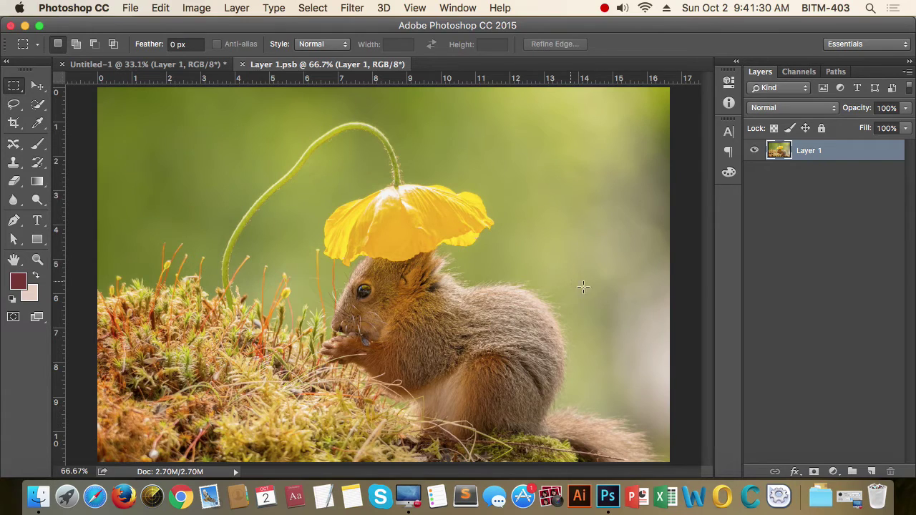
click(143, 63)
click(136, 64)
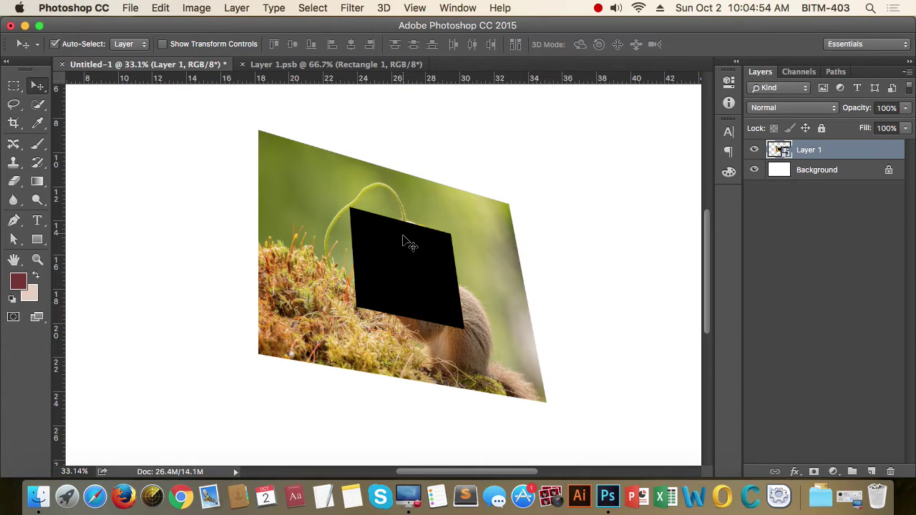
click(451, 229)
drag(452, 229, 453, 248)
Rasterize the smart object Layer 1 in Untitled-1 and close Layer 1.psb.
right_click(815, 150)
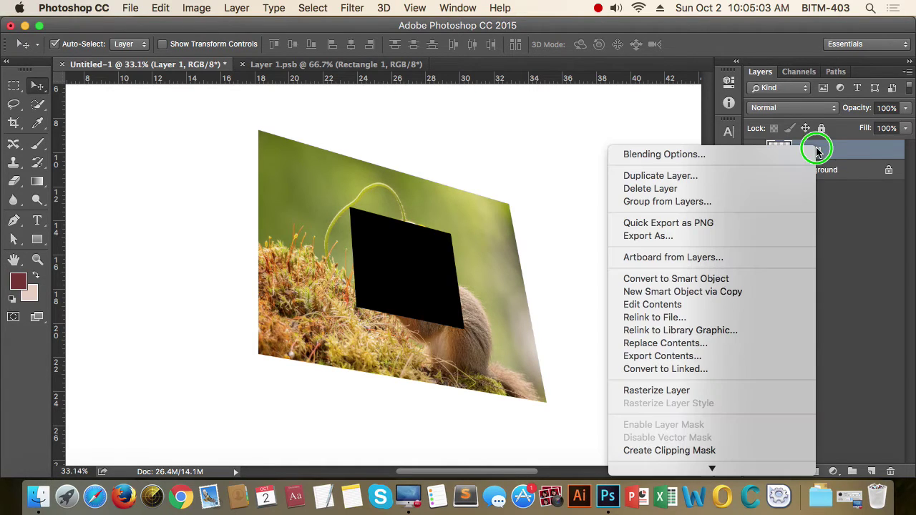
click(690, 391)
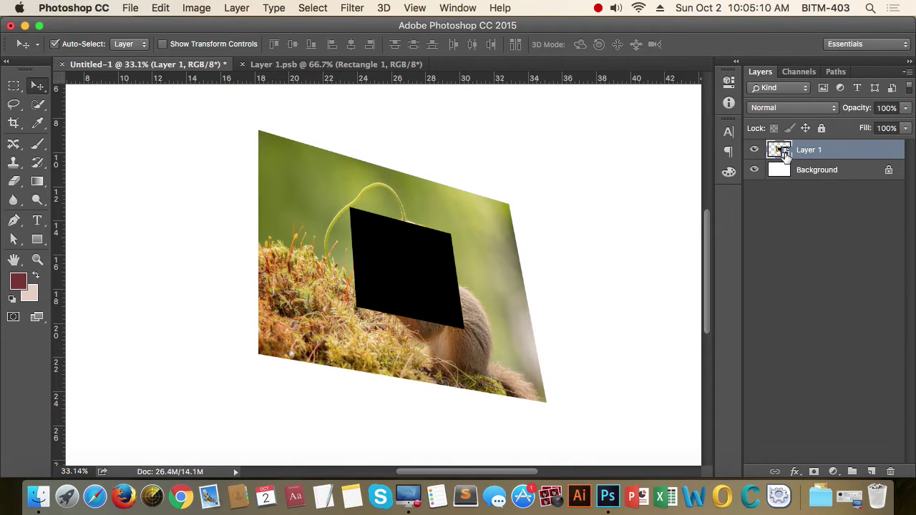
right_click(828, 152)
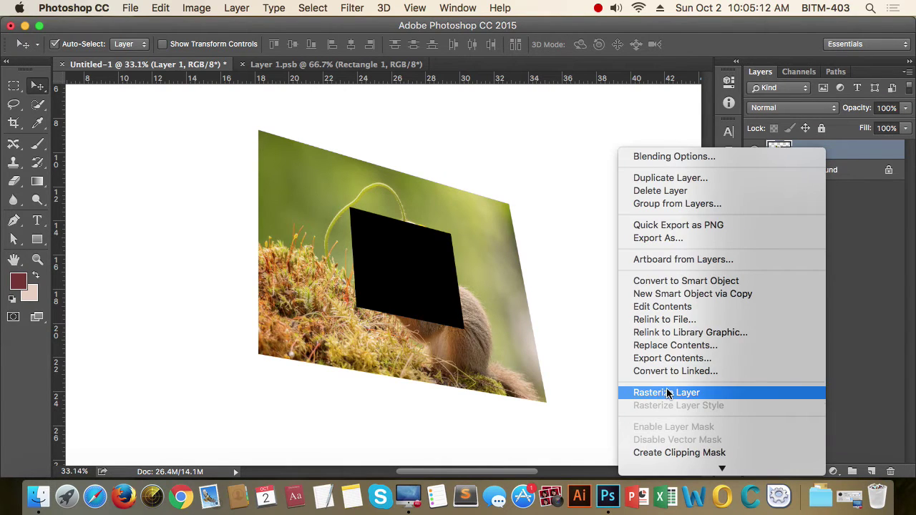
click(691, 391)
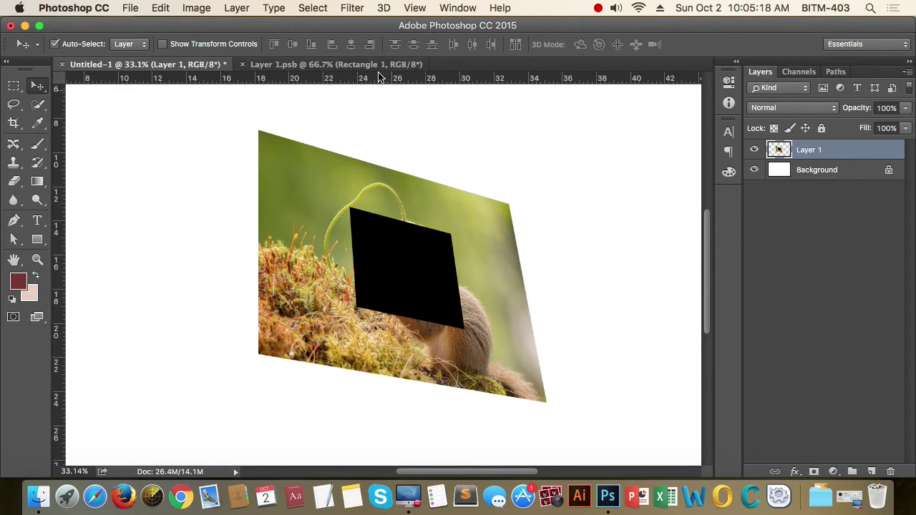
click(313, 64)
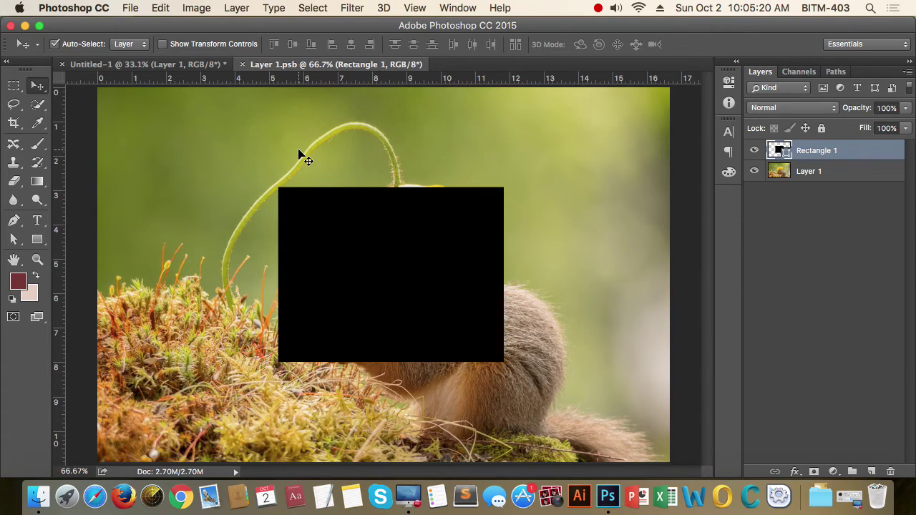
click(242, 65)
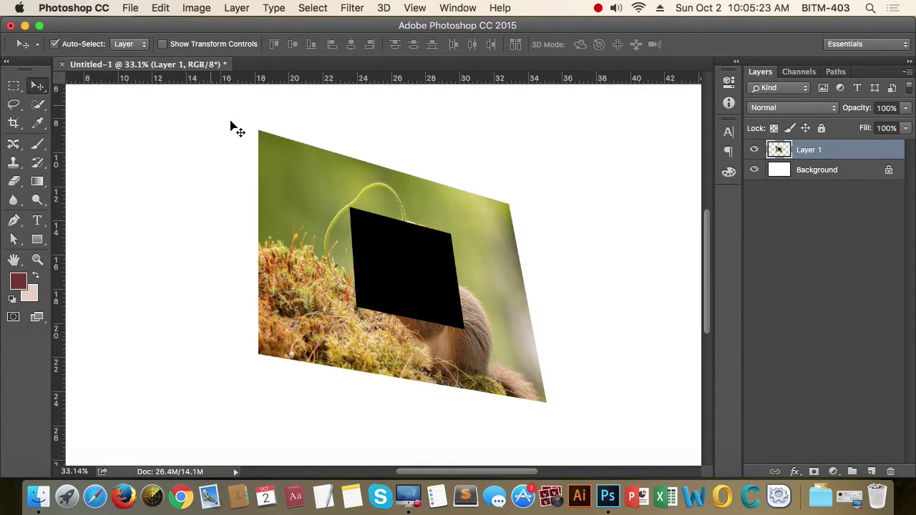
Move the rasterized Layer 1 slightly up and to the right on the canvas, and deselect it.
click(754, 149)
click(754, 150)
drag(432, 269, 446, 256)
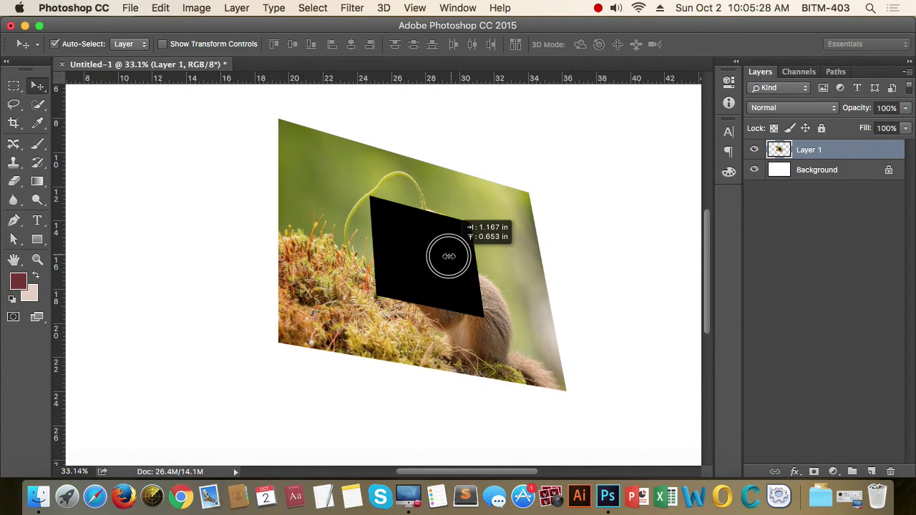
key(super+z)
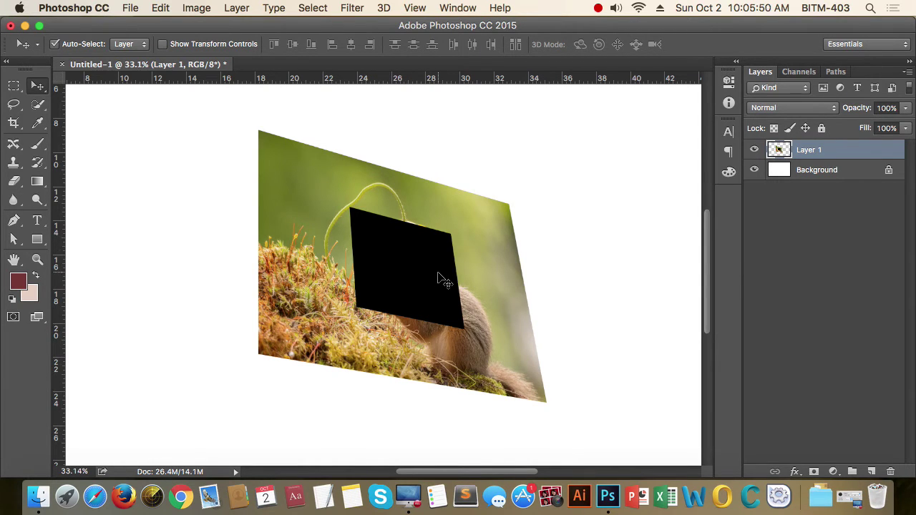
drag(438, 277, 449, 267)
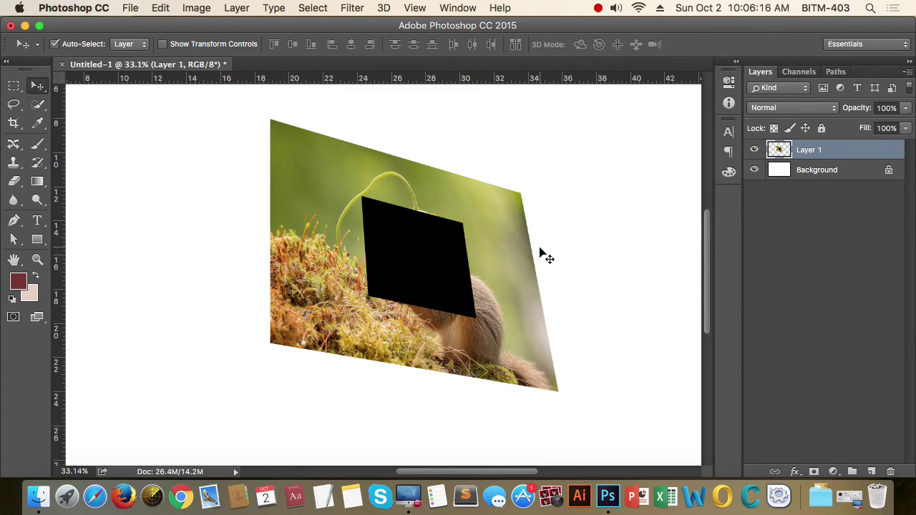
drag(432, 251, 436, 259)
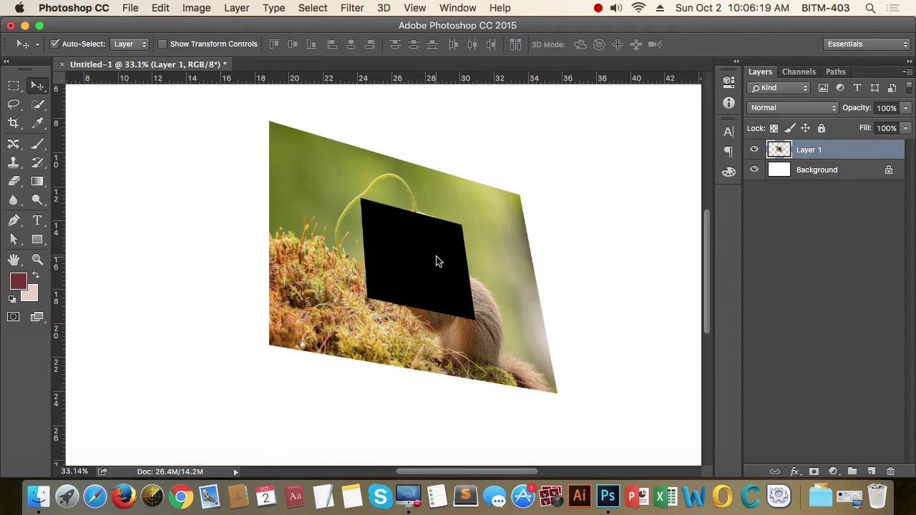
right_click(829, 154)
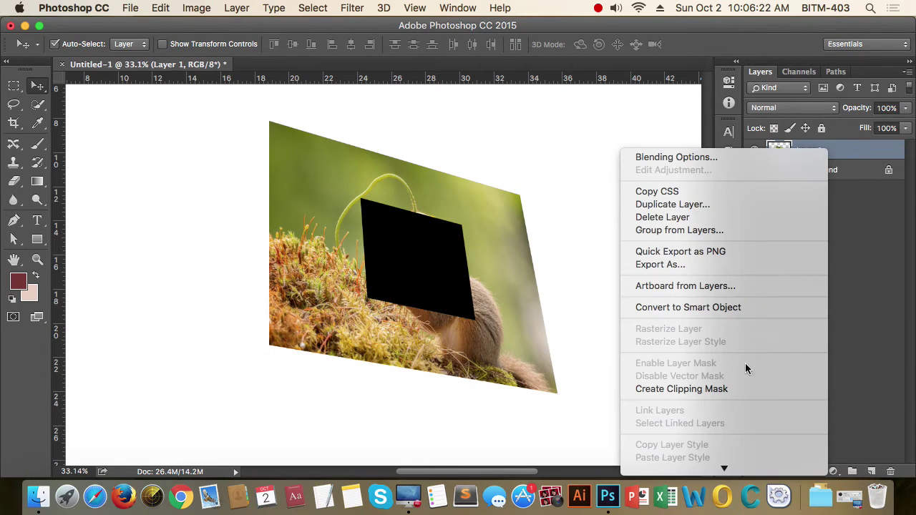
click(876, 300)
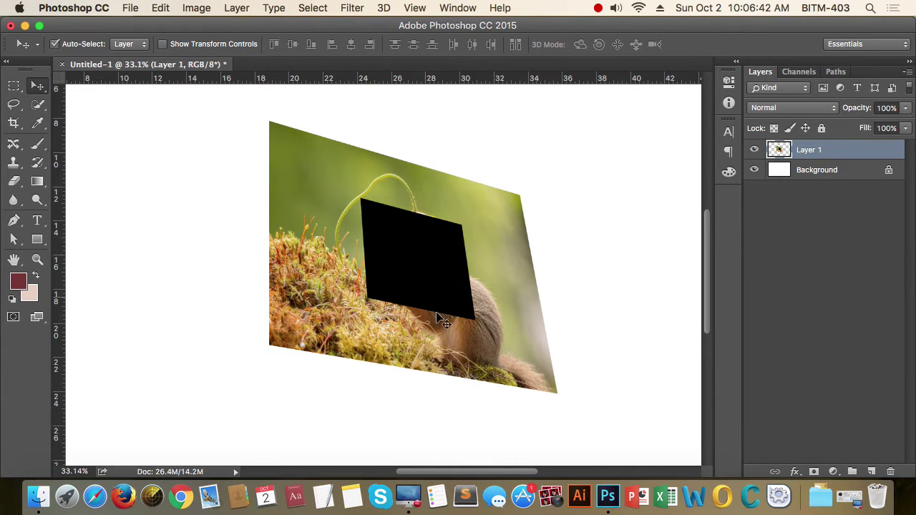
click(790, 272)
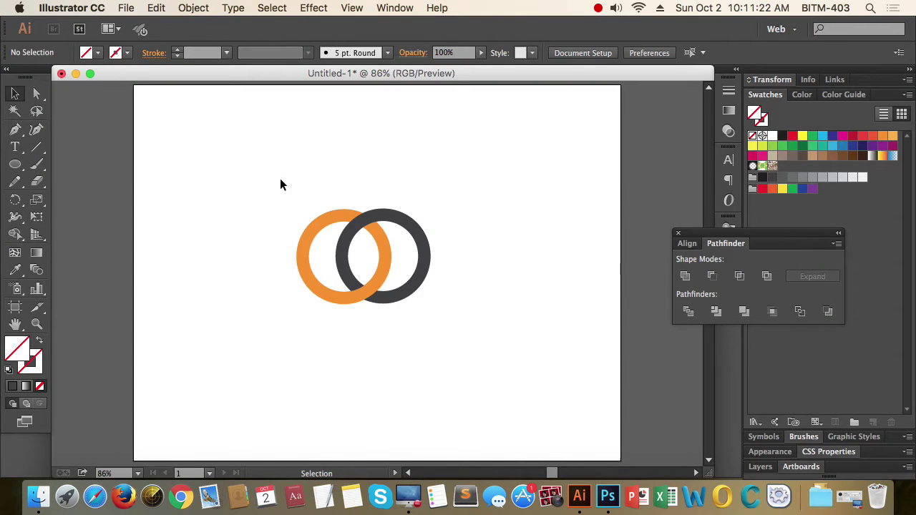
drag(207, 156, 563, 383)
drag(231, 148, 539, 405)
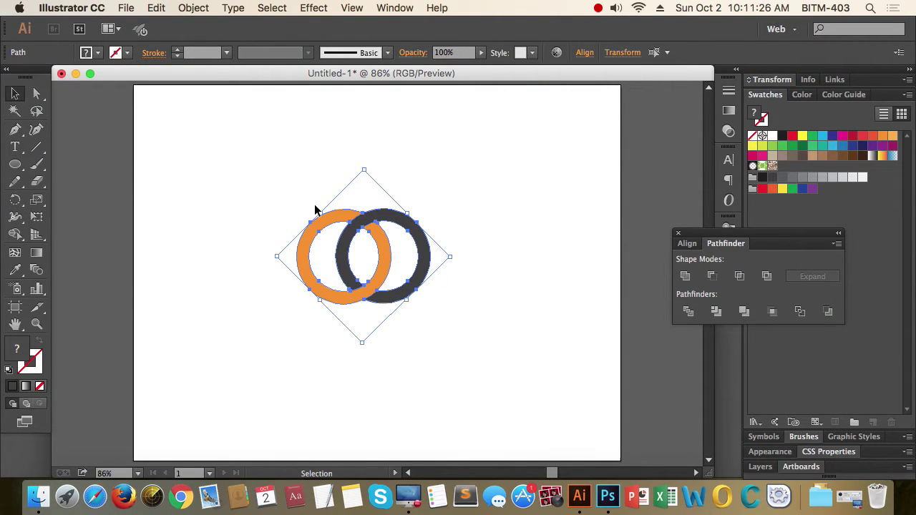
drag(231, 150, 496, 371)
click(518, 224)
drag(180, 140, 549, 401)
click(243, 178)
drag(223, 160, 509, 362)
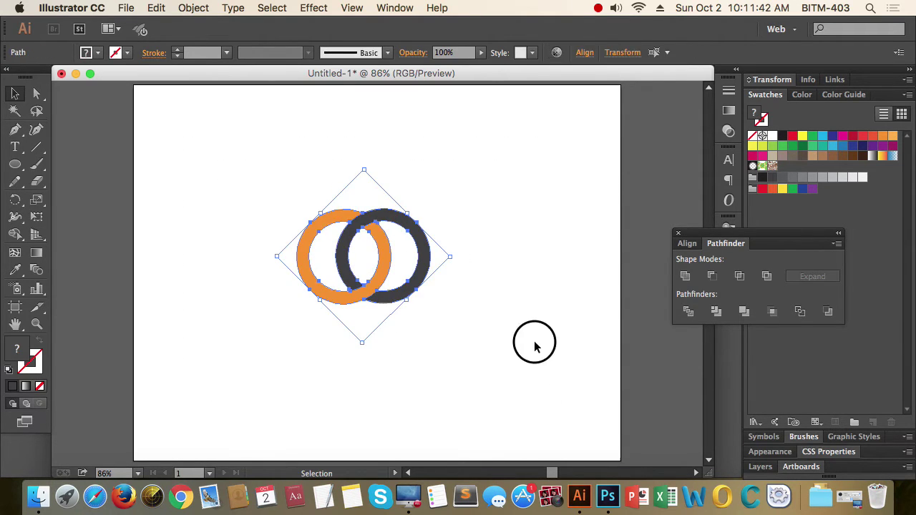
click(534, 344)
drag(187, 152, 527, 370)
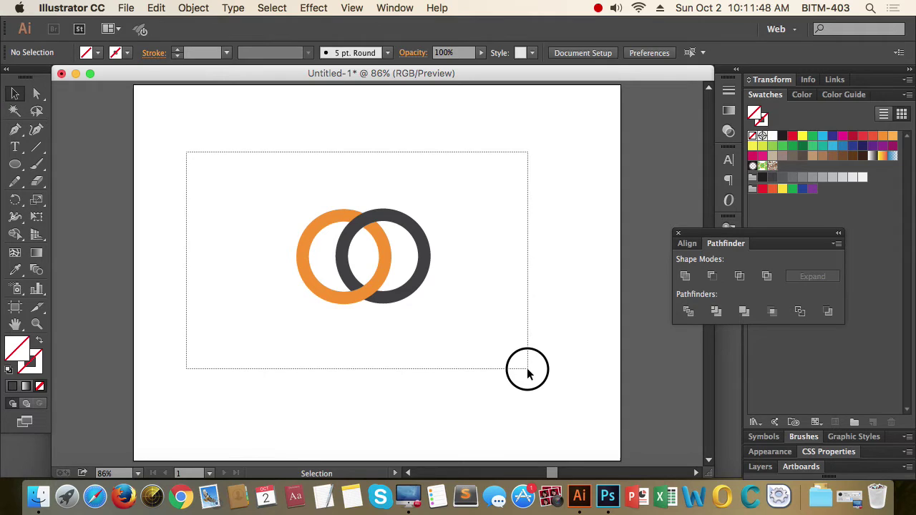
drag(528, 370, 527, 372)
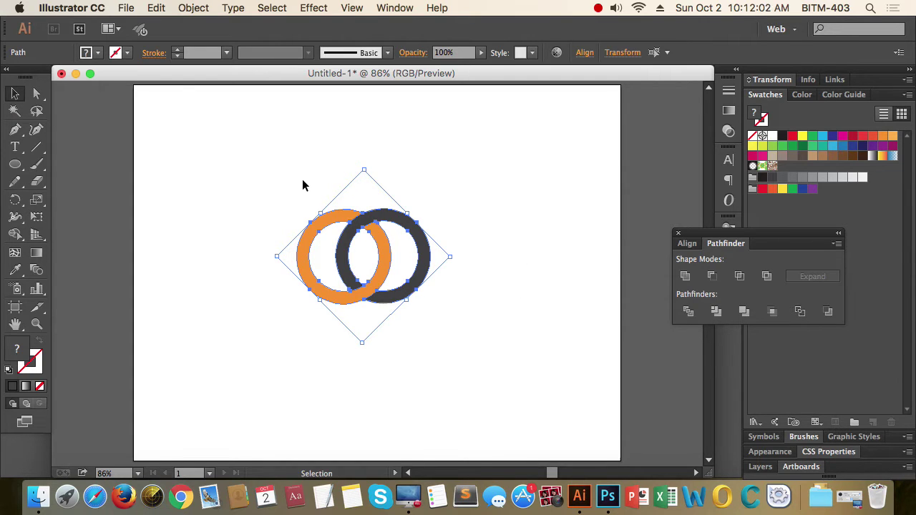
drag(243, 172, 473, 350)
click(507, 237)
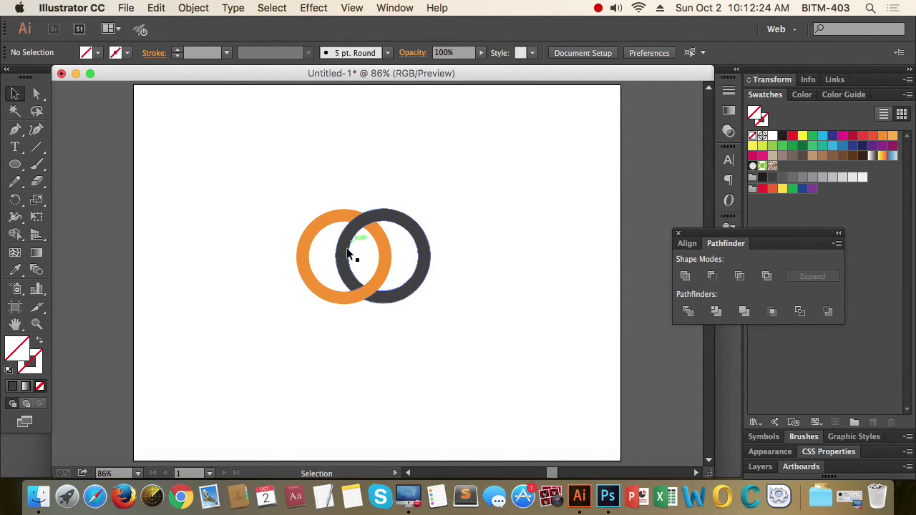
drag(253, 190, 511, 385)
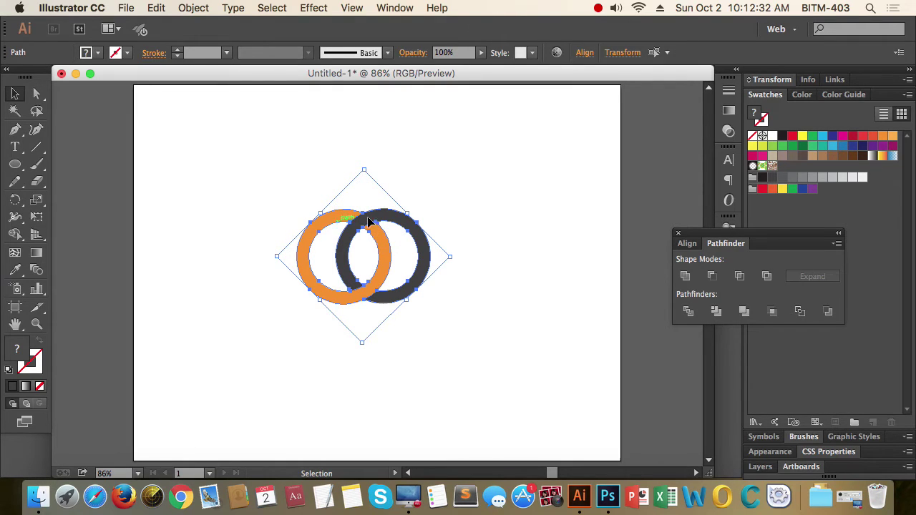
click(509, 258)
drag(231, 171, 514, 335)
click(211, 179)
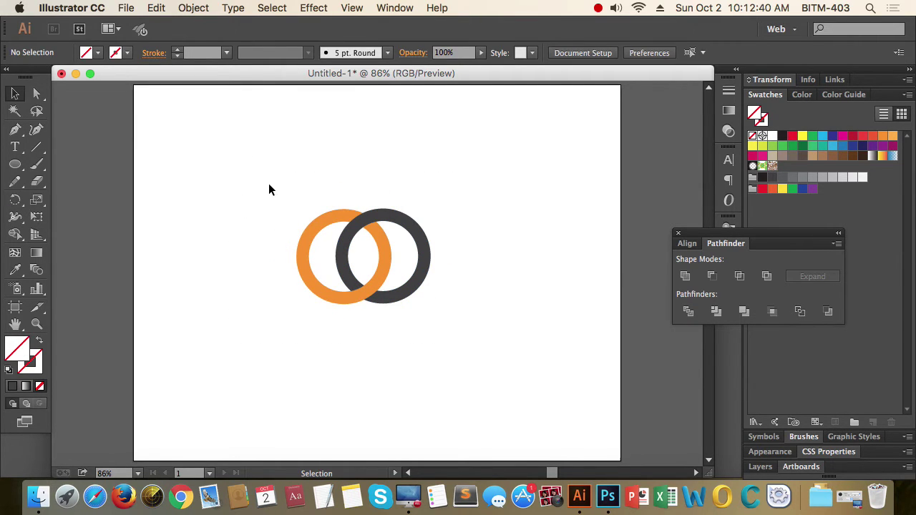
Copy both interlocking rings from the Illustrator artwork and switch to Photoshop.
drag(267, 184, 504, 373)
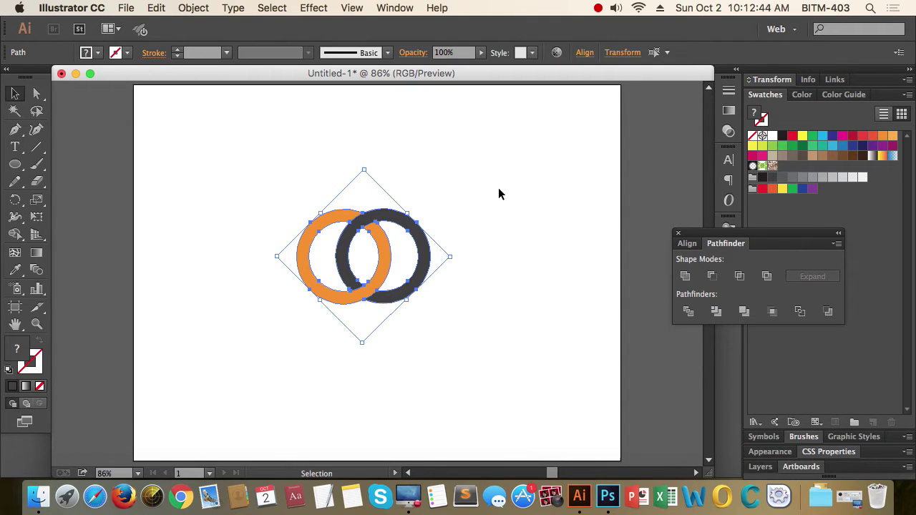
key(super)
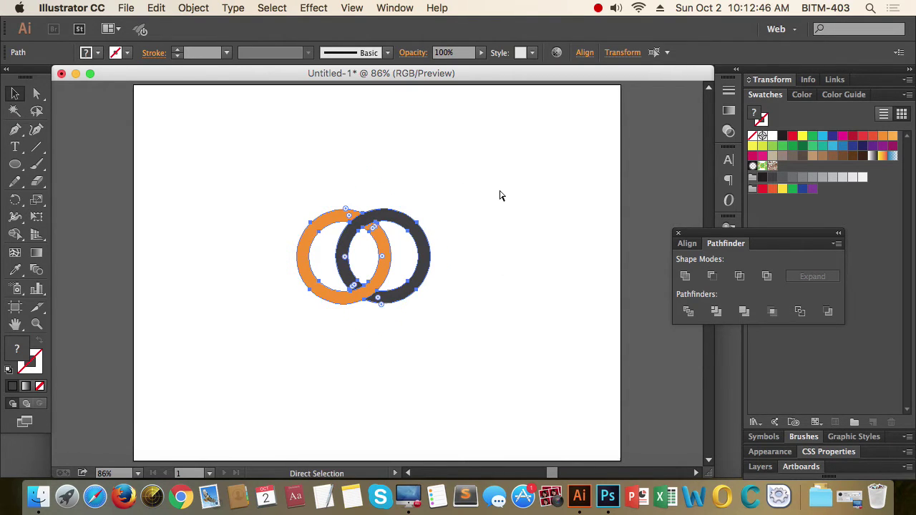
click(607, 497)
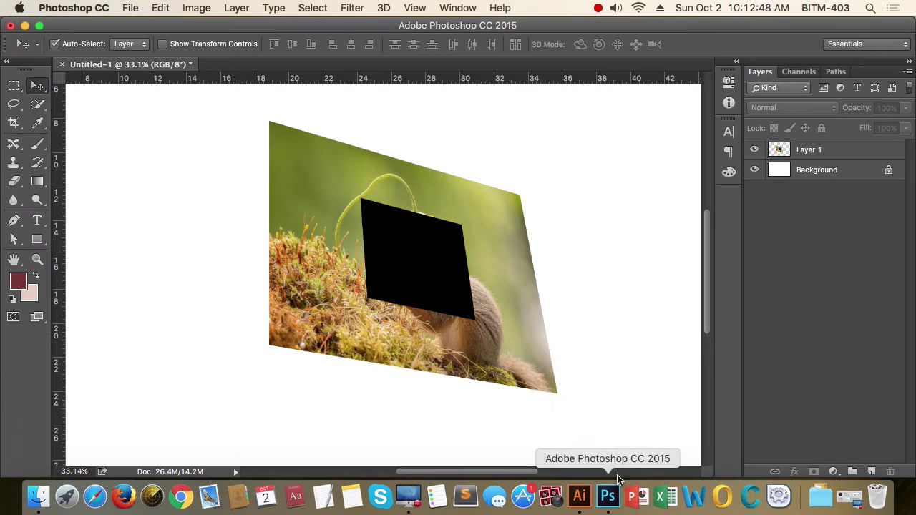
Move the squirrel image up and right to clear space, and paste the copied rings as a Smart Object.
drag(365, 261, 222, 148)
click(255, 262)
key(super+v)
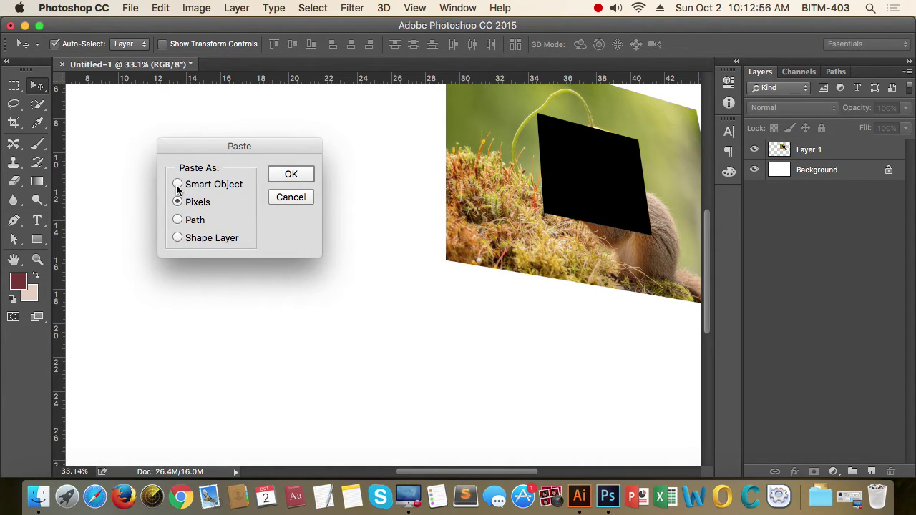
click(178, 185)
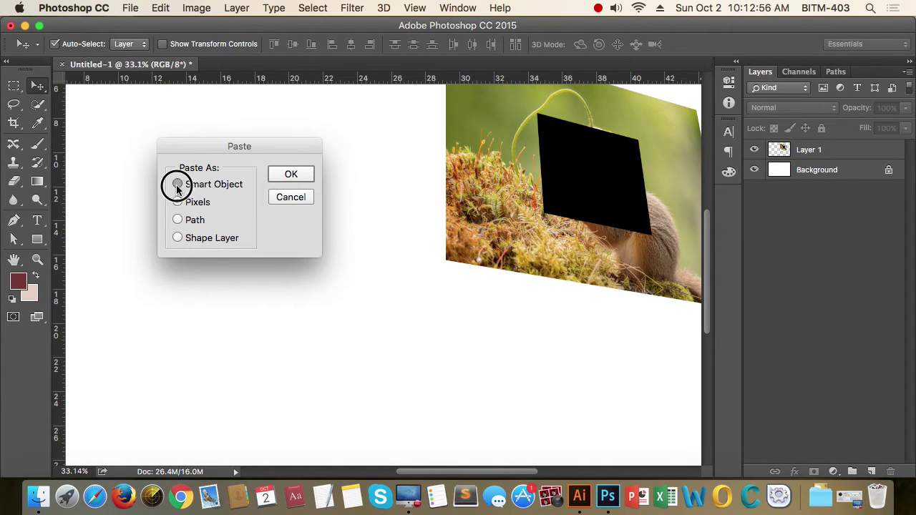
click(291, 175)
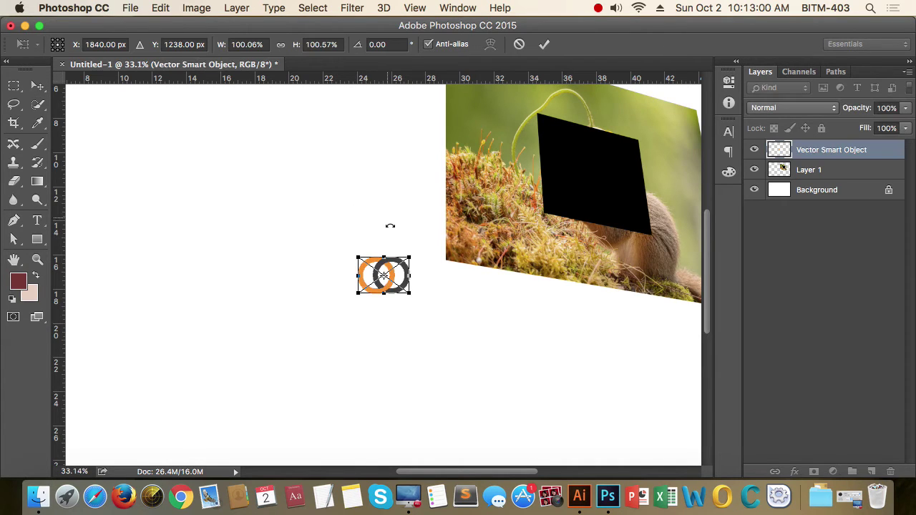
Enlarge the pasted rings to about 203% and place them at about X 1512 px, Y 1107 px.
drag(406, 288, 435, 310)
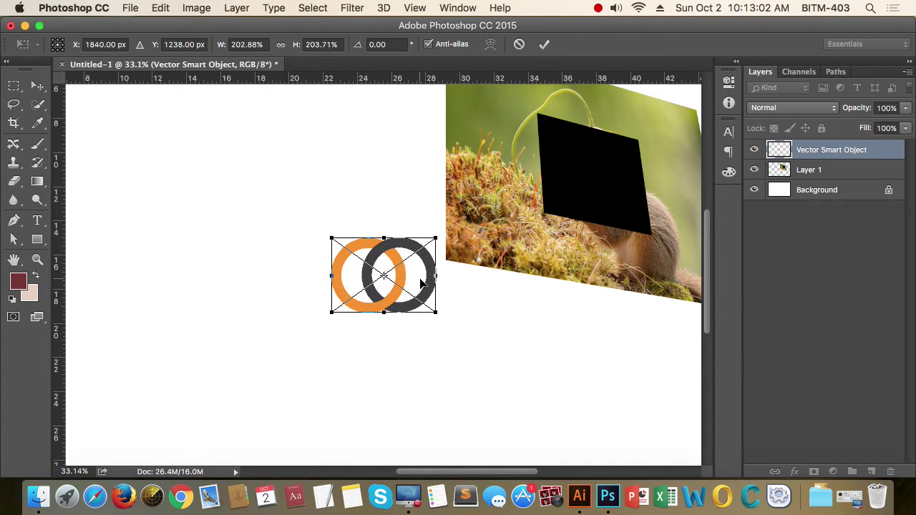
drag(404, 276, 327, 245)
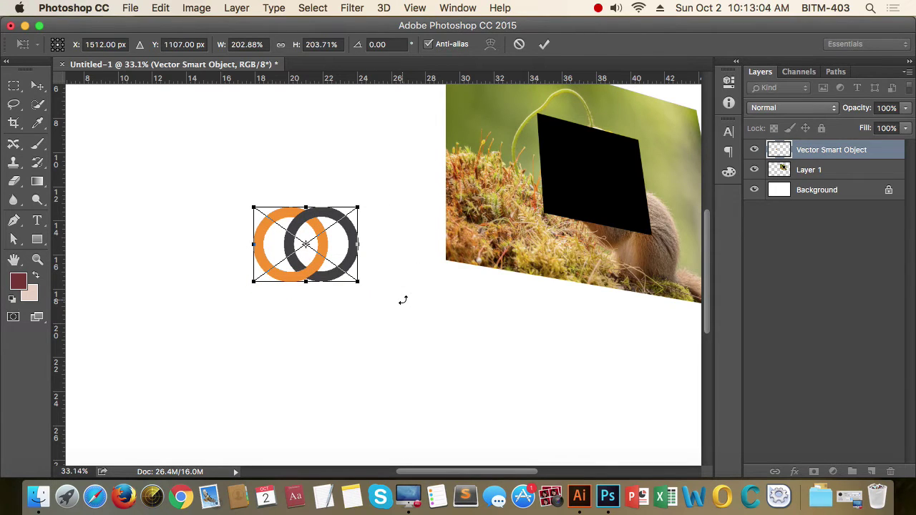
key(Return)
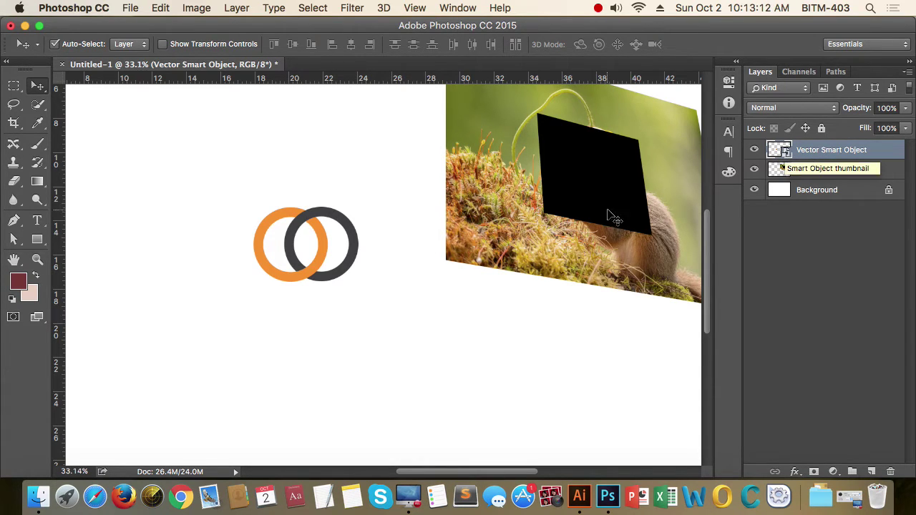
Move the rings smart object further up and left on the white canvas, away from the squirrel image.
scroll(370, 241, down, 3)
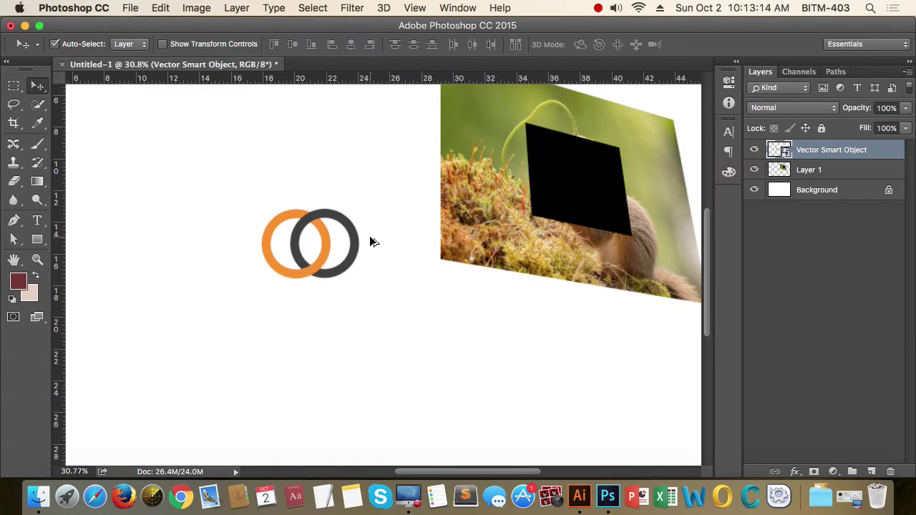
scroll(378, 266, left, 3)
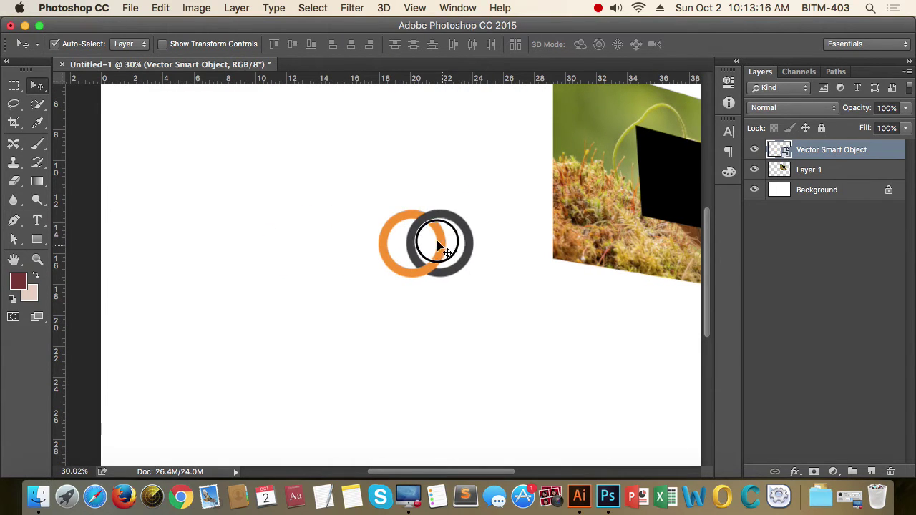
drag(441, 251, 366, 213)
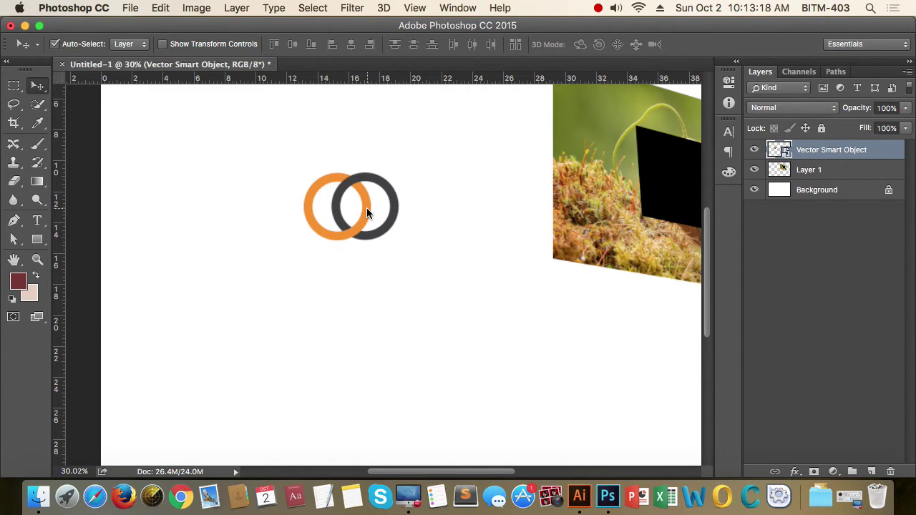
drag(366, 212, 377, 185)
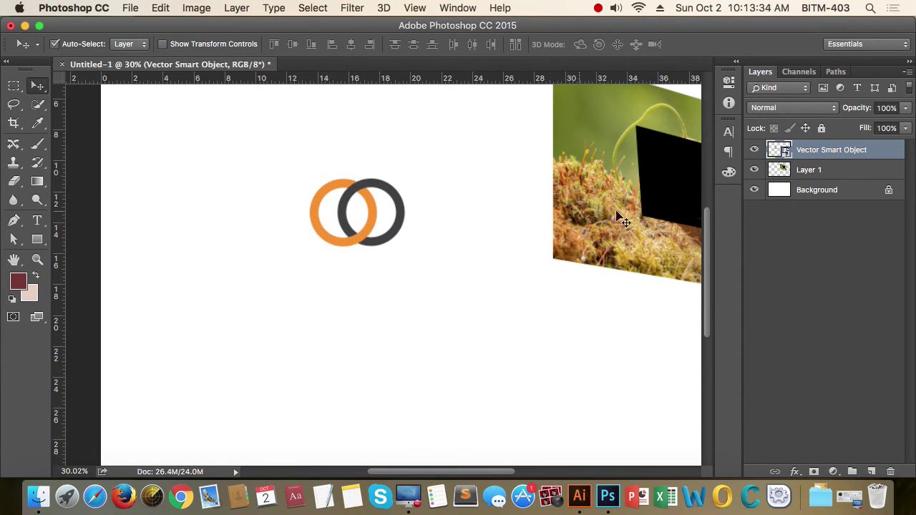
Open the contents of the Vector Smart Object layer in Illustrator and switch to the original Untitled-1 artwork.
double_click(783, 152)
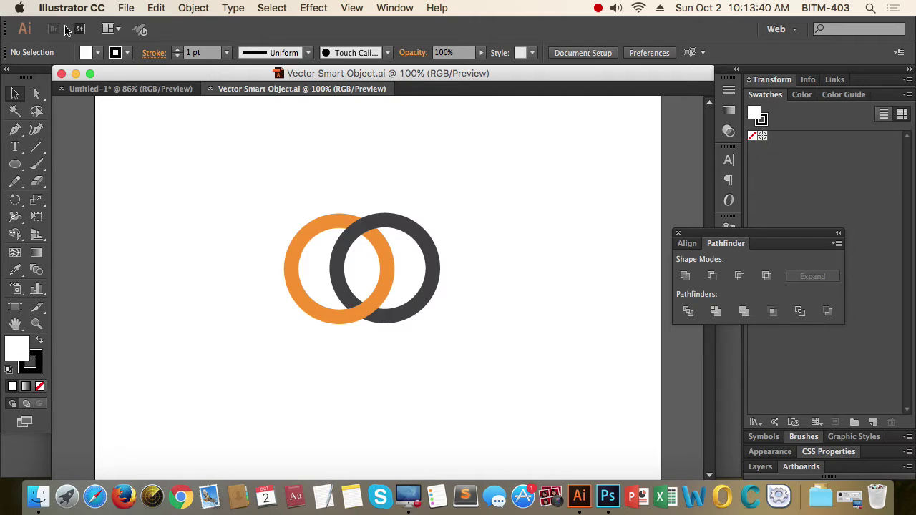
click(122, 90)
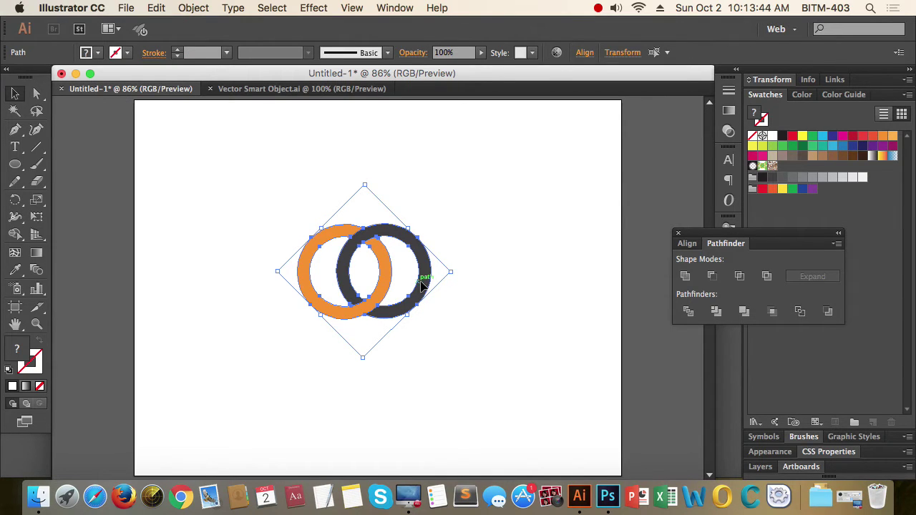
Switch to the Vector Smart Object.ai document and select the orange and dark rings in turn to inspect them as separate paths.
click(270, 90)
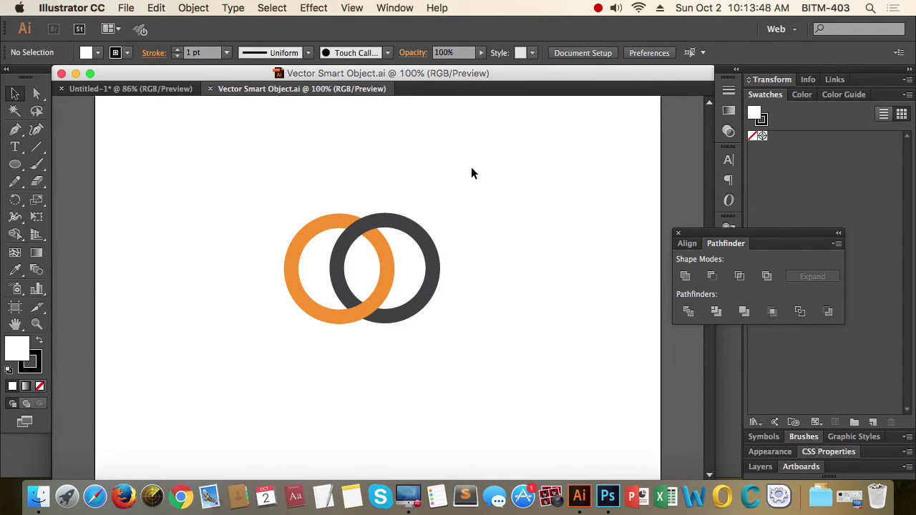
click(314, 239)
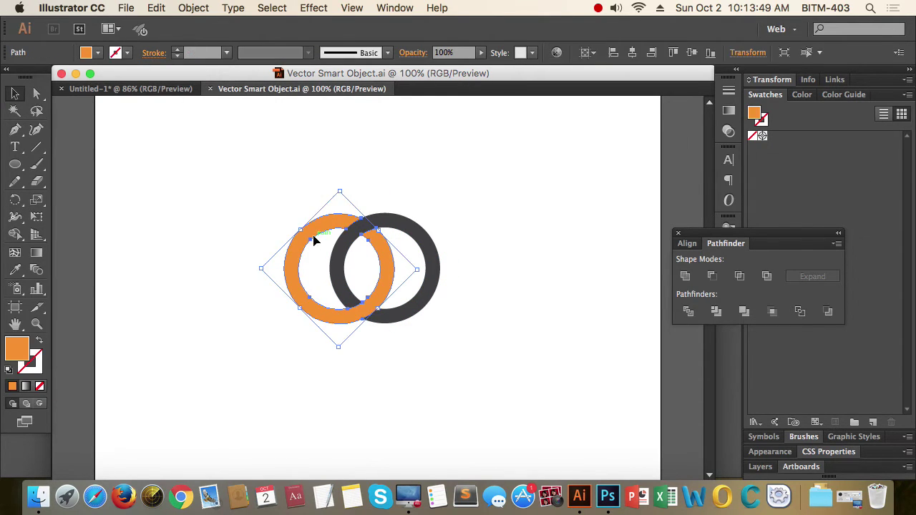
click(489, 264)
click(434, 276)
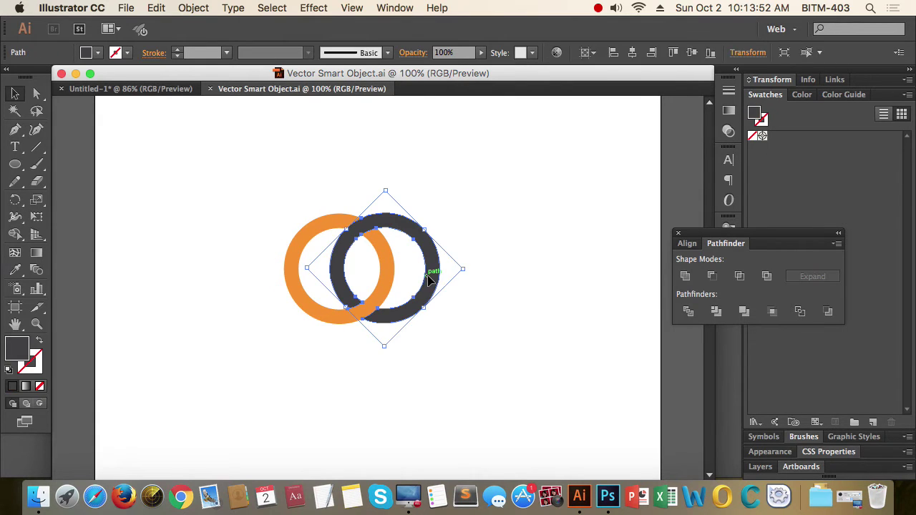
click(497, 298)
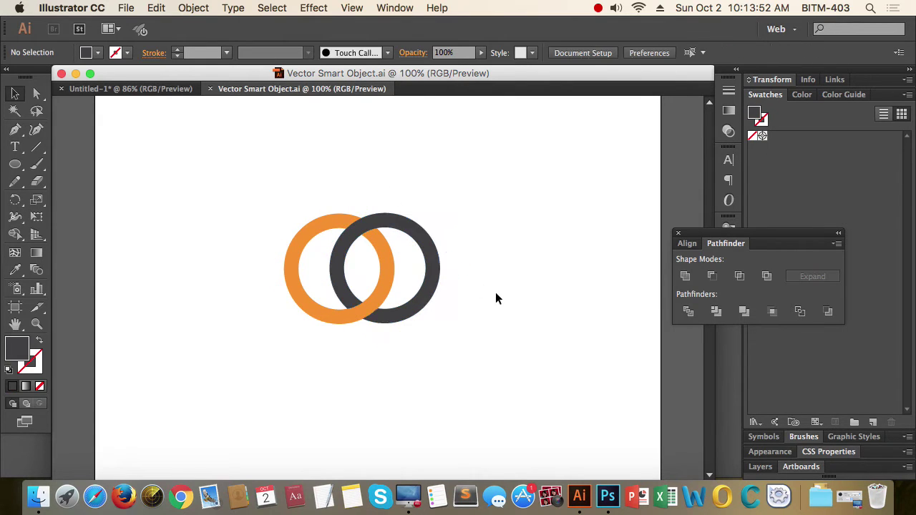
Recolor the orange ring's fill to cyan #0bb5dd.
click(299, 293)
click(97, 53)
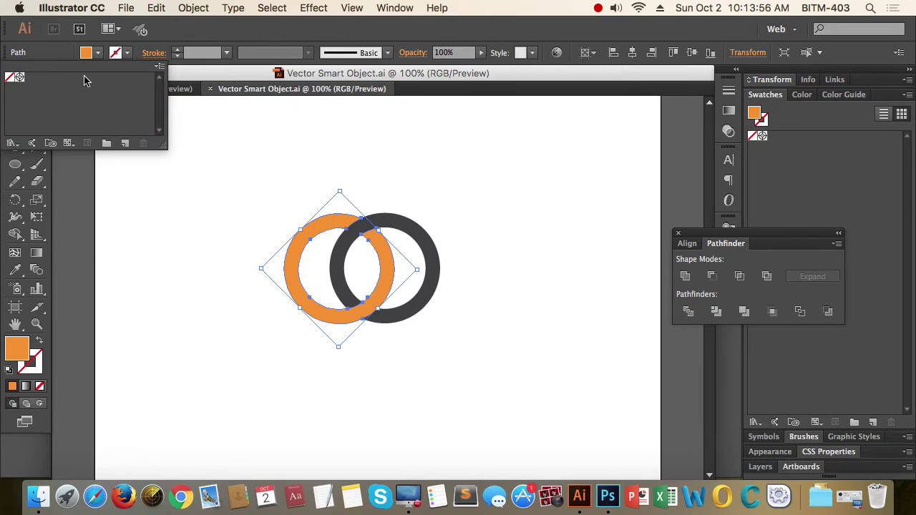
click(270, 176)
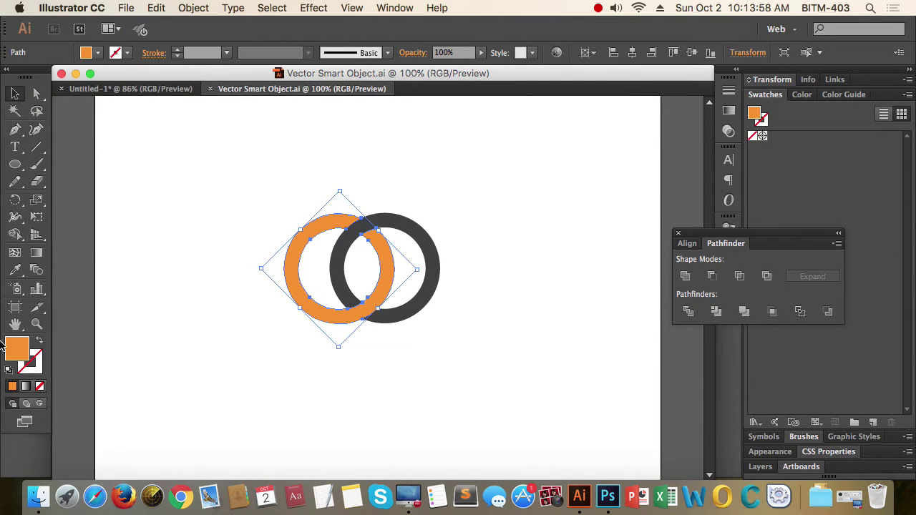
double_click(17, 347)
click(665, 228)
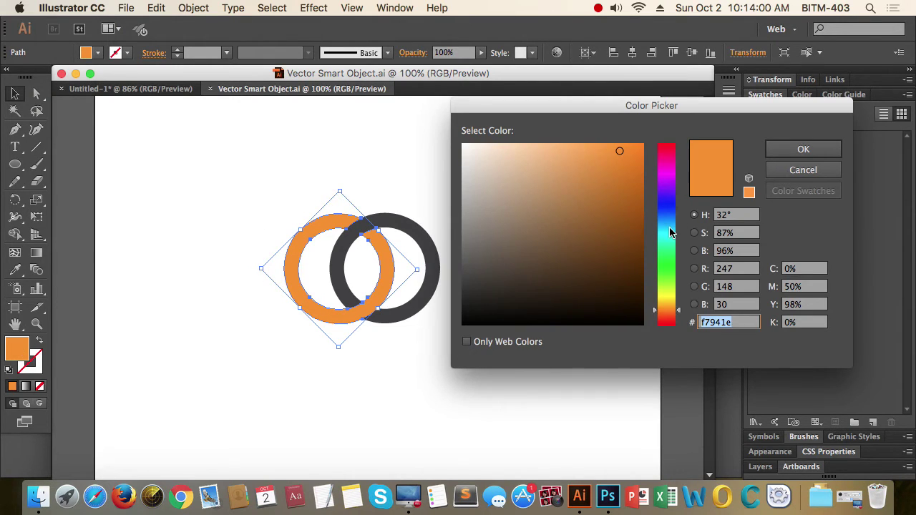
click(634, 167)
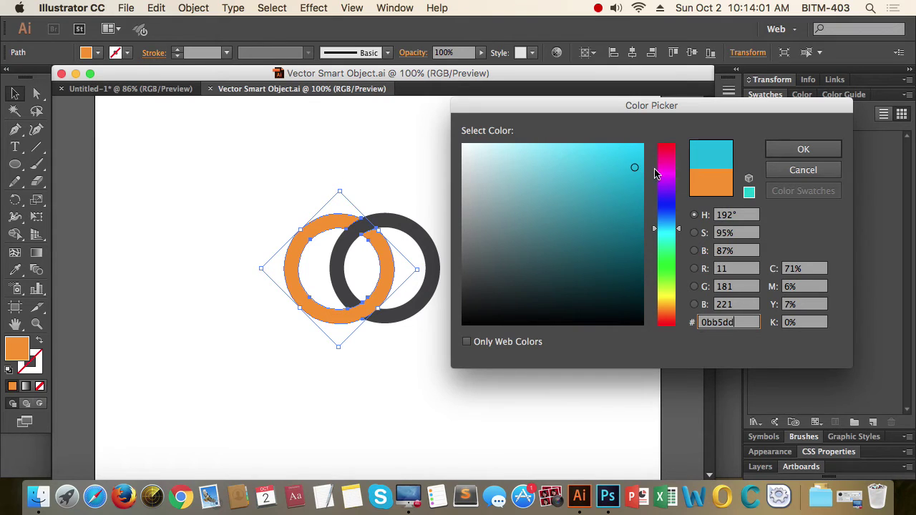
click(800, 148)
click(589, 287)
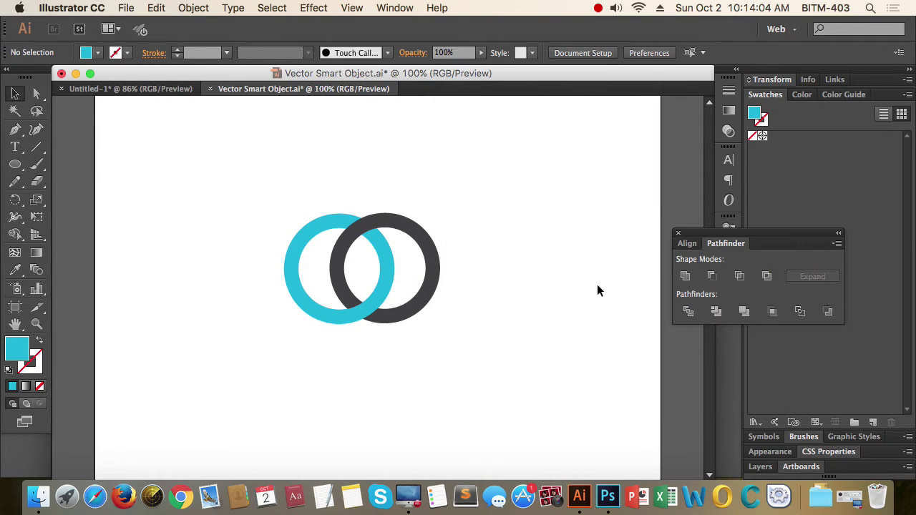
Save the smart object artwork, switch to Photoshop, shift the rings slightly down and right, and compare them with the Illustrator file.
key(super+s)
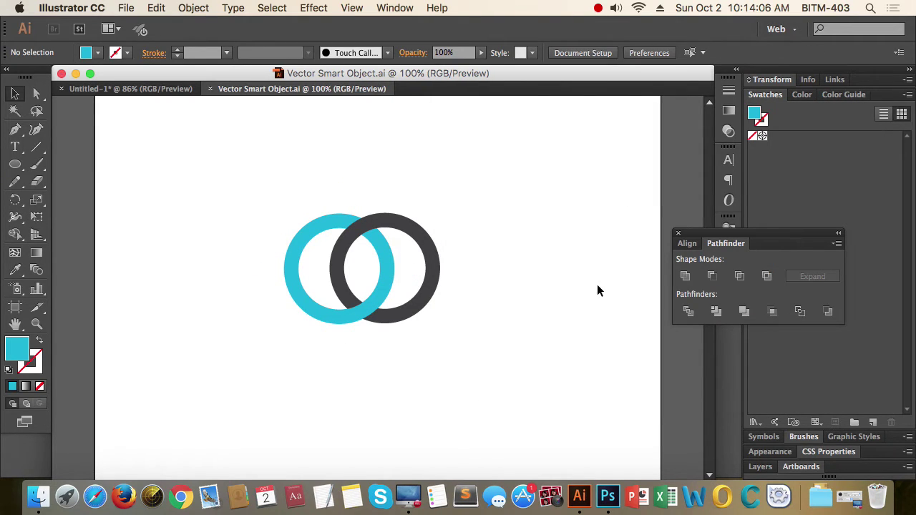
key(super+Tab)
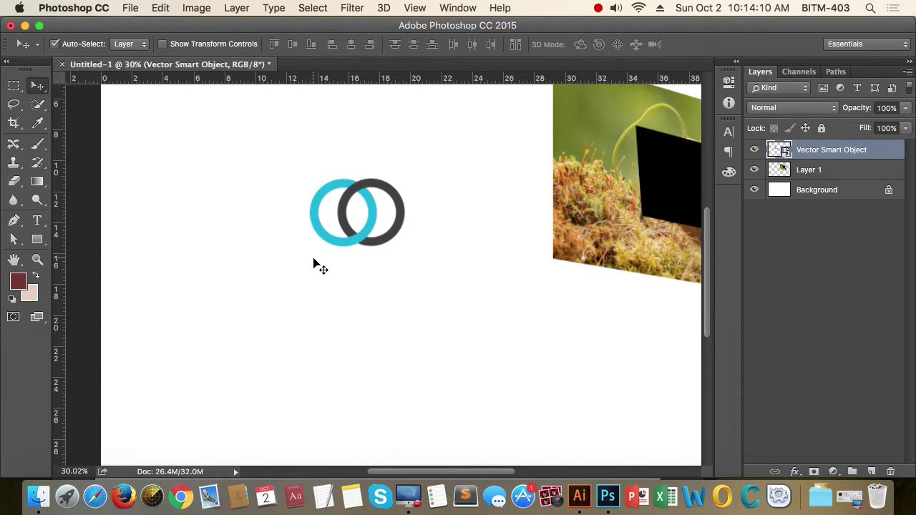
drag(360, 249, 373, 265)
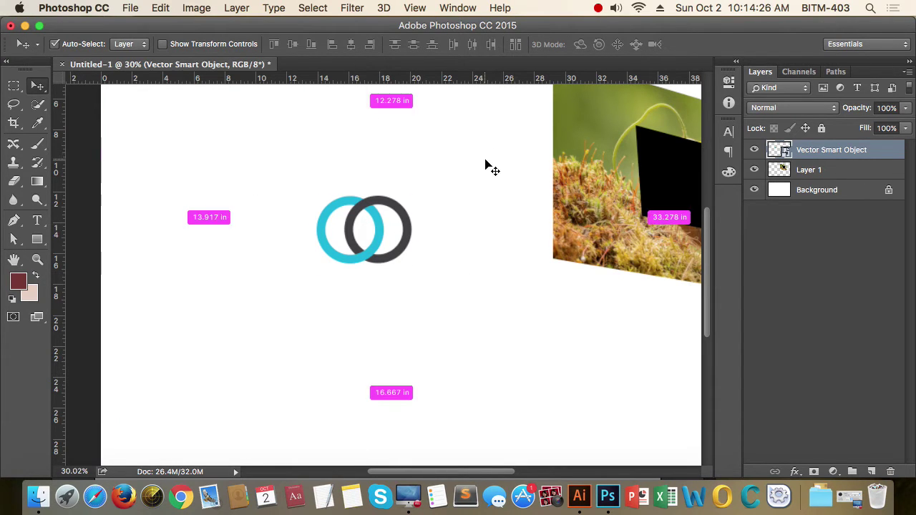
key(super+Tab)
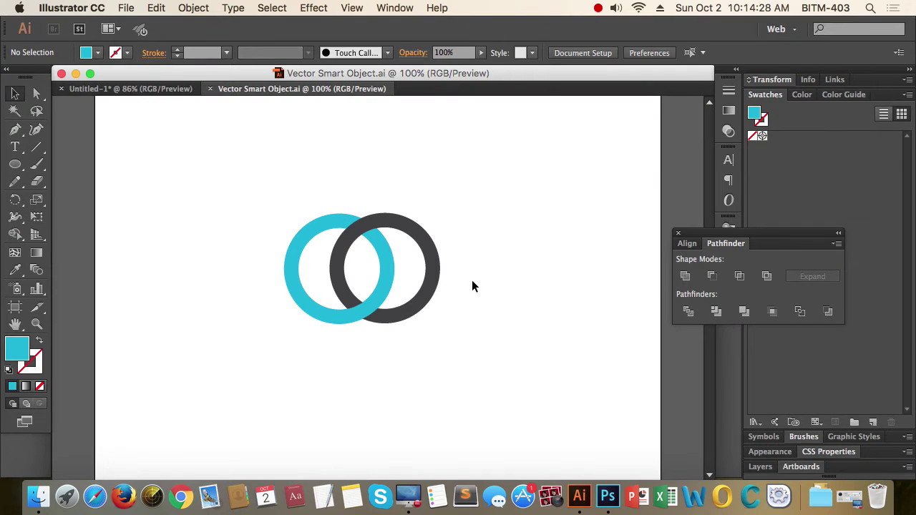
key(super+Tab)
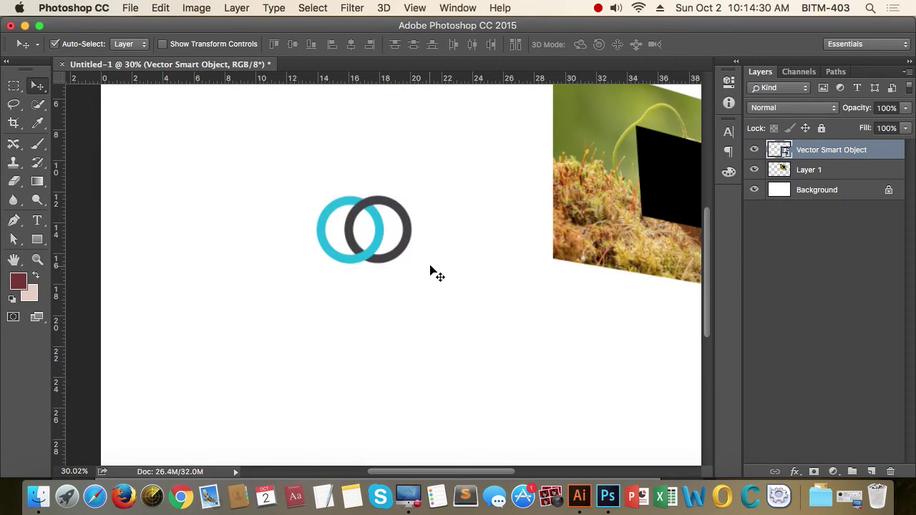
Reposition the rings smart object on the white area beside the squirrel image.
drag(406, 213, 451, 215)
scroll(450, 214, down, 4)
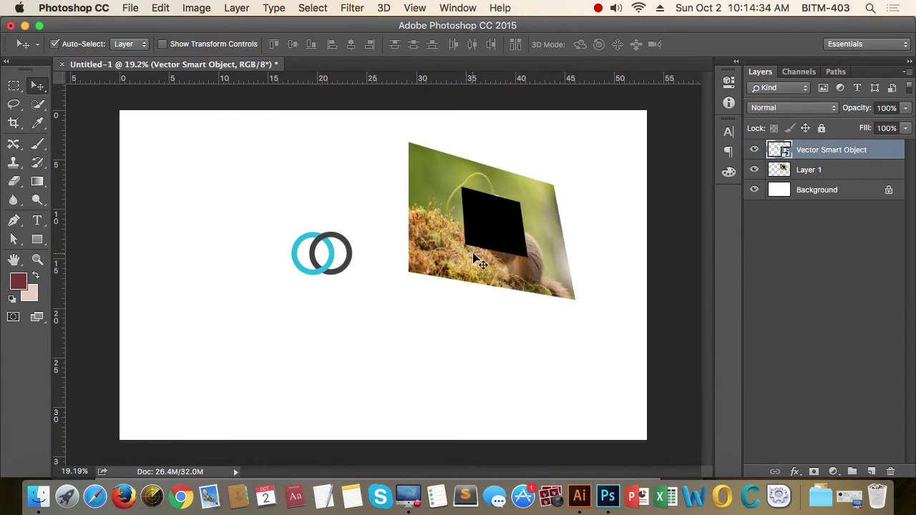
scroll(336, 274, up, 3)
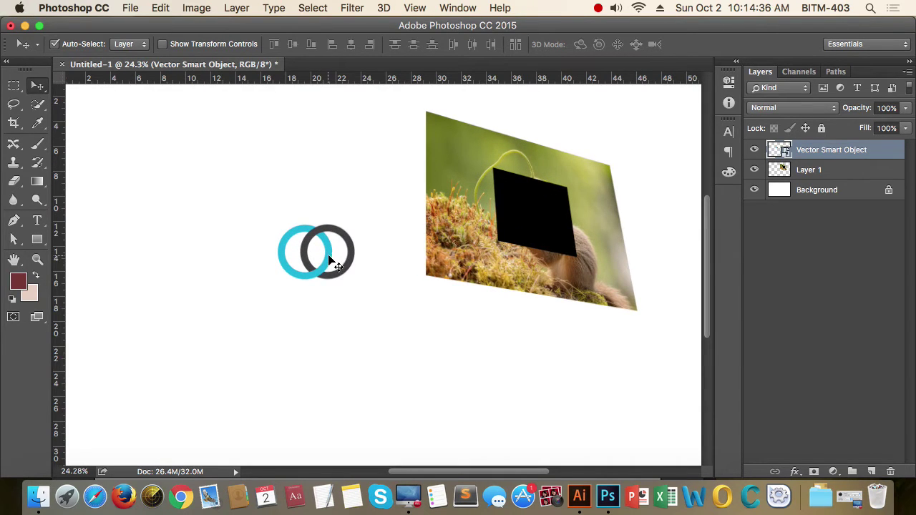
drag(327, 255, 292, 206)
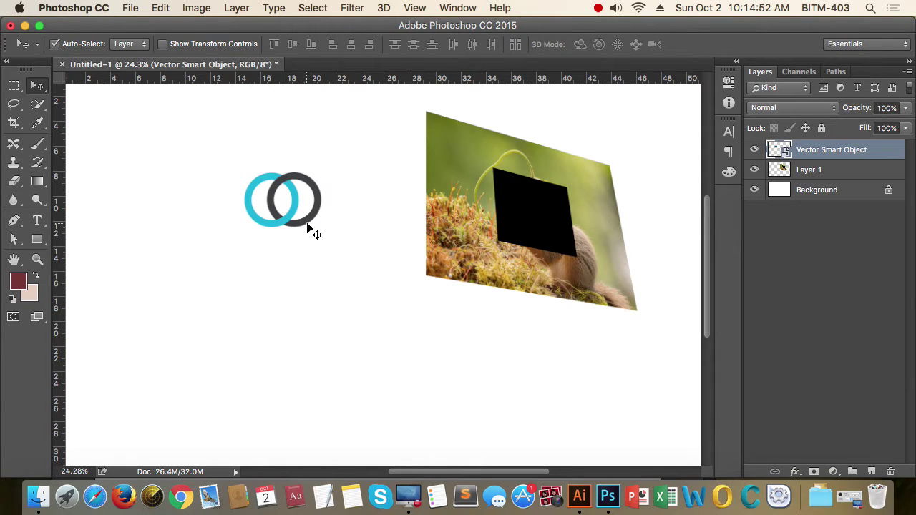
drag(283, 187, 311, 170)
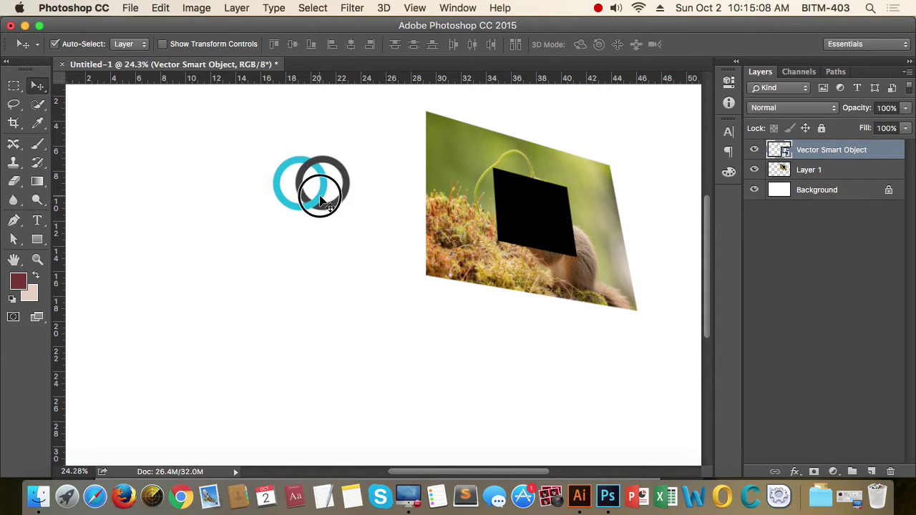
drag(302, 178, 318, 245)
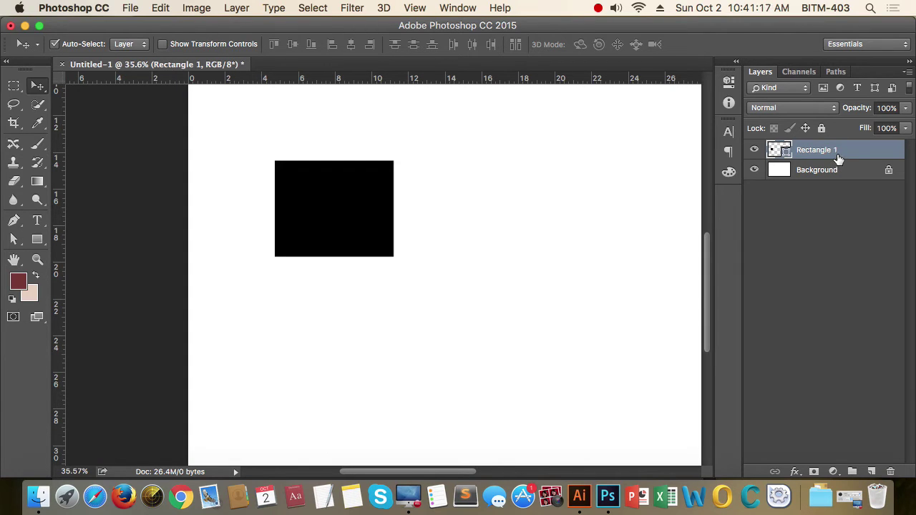
Convert the black Rectangle 1 layer to a Smart Object and move it up and left on the canvas.
right_click(839, 157)
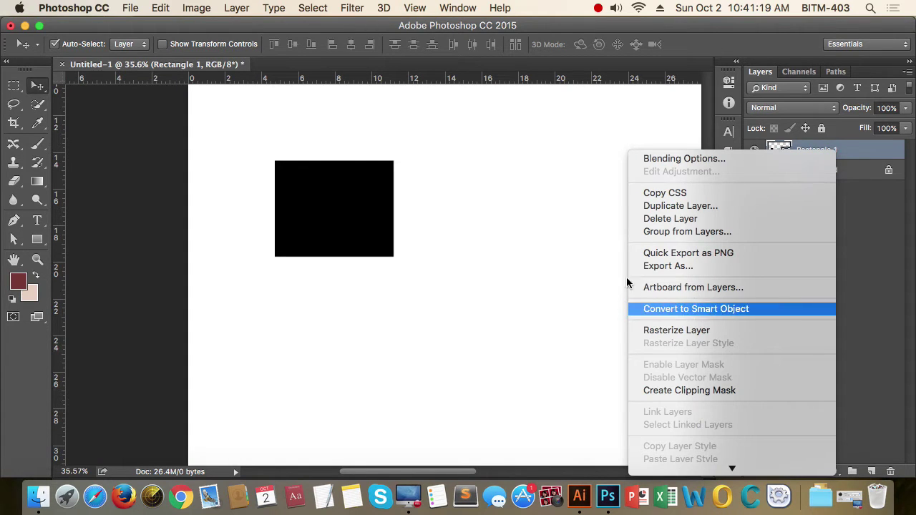
click(687, 308)
drag(360, 208, 328, 172)
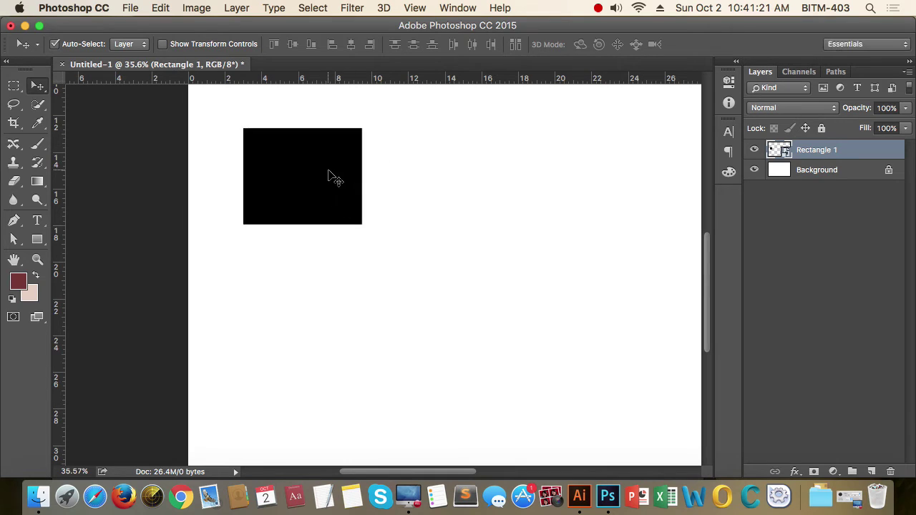
Open the rectangle smart object's contents, change the shape's fill to bright green, and save Rectangle 1.psb.
double_click(785, 154)
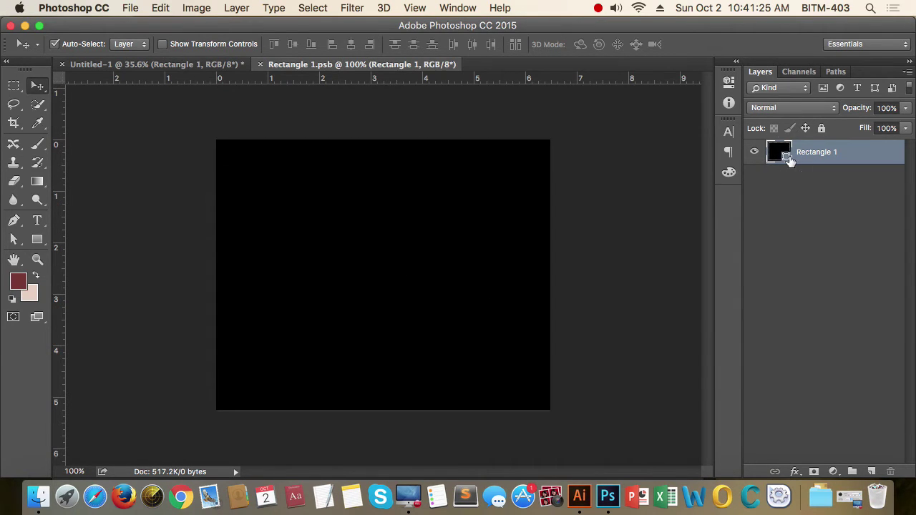
double_click(789, 159)
click(460, 145)
click(749, 108)
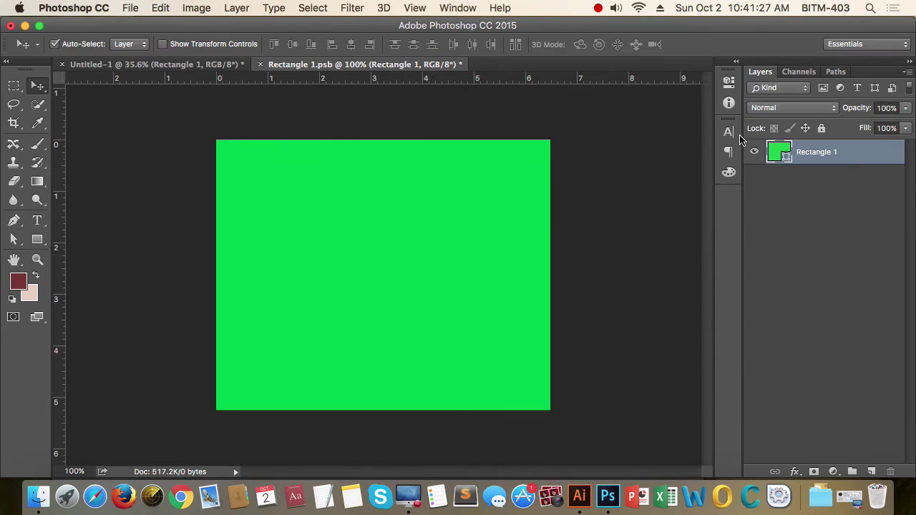
key(super+s)
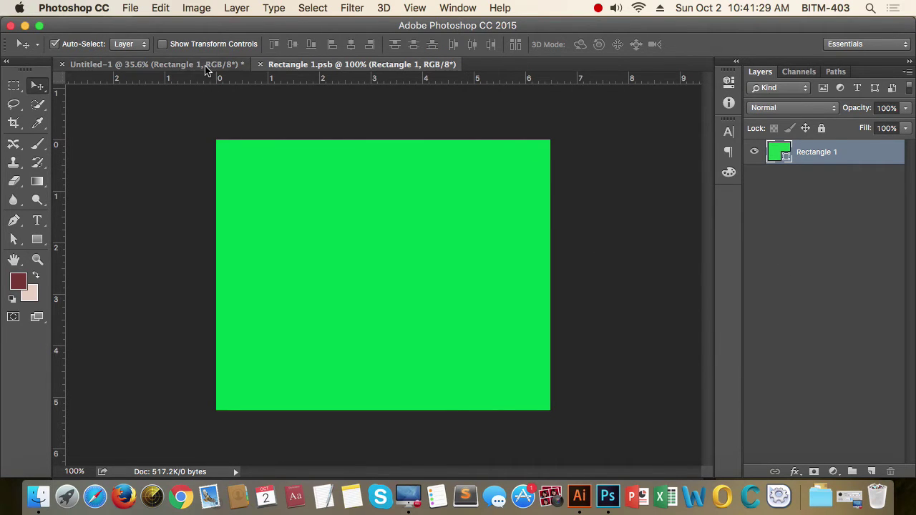
Return to Untitled-1 and duplicate the green rectangle smart object into five instances spread across the canvas.
click(205, 65)
drag(198, 174, 203, 173)
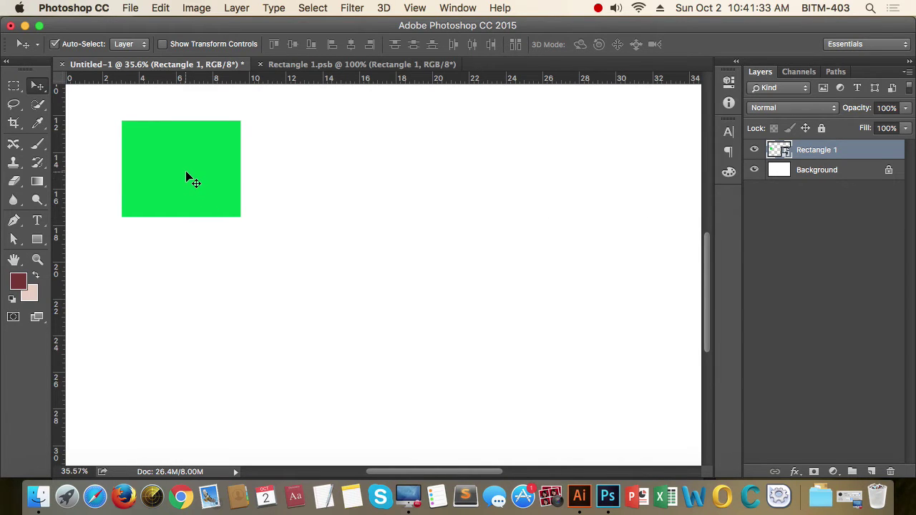
drag(167, 157, 435, 375)
drag(248, 350, 214, 348)
drag(403, 235, 427, 213)
drag(219, 186, 233, 188)
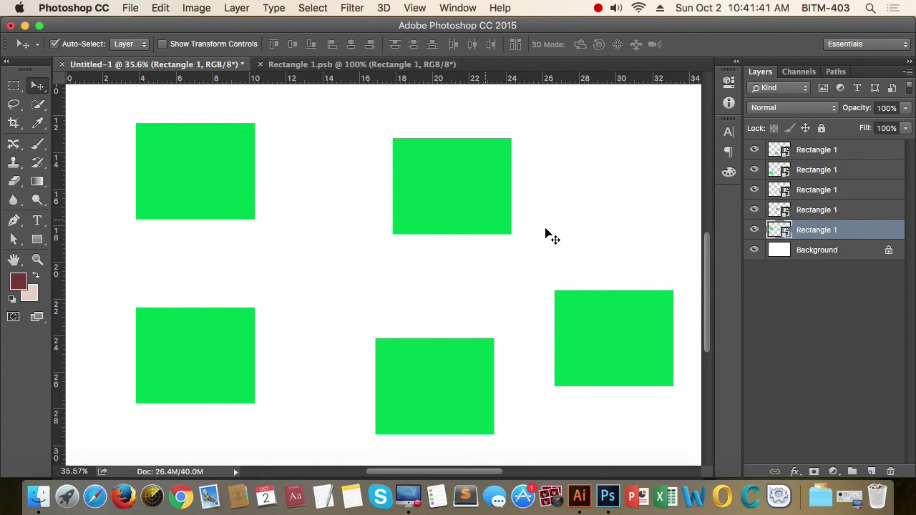
Select the upper-left rectangle, close the open Rectangle 1.psb, and reopen the contents from that instance's smart object layer.
click(814, 329)
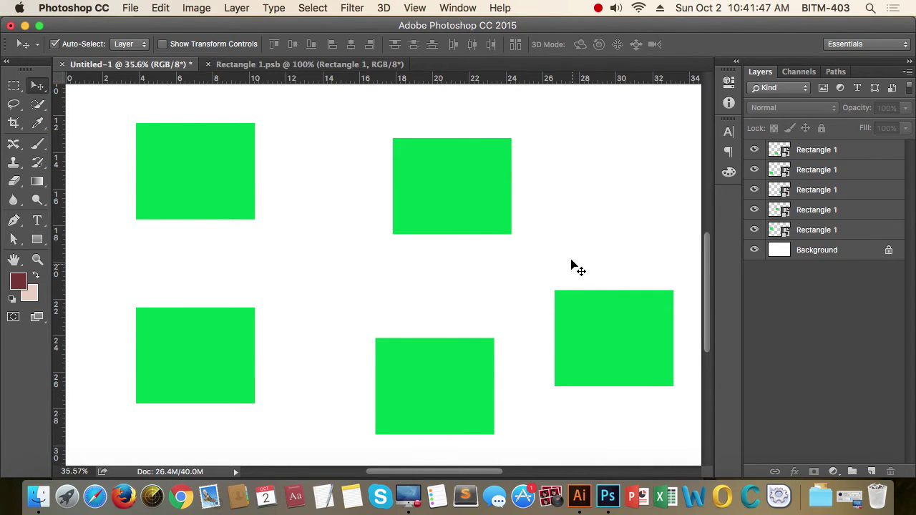
click(195, 171)
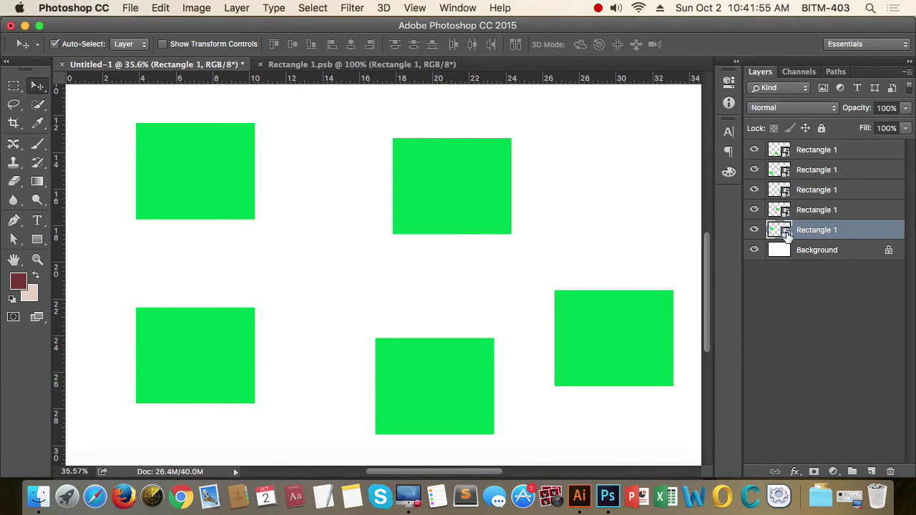
click(261, 64)
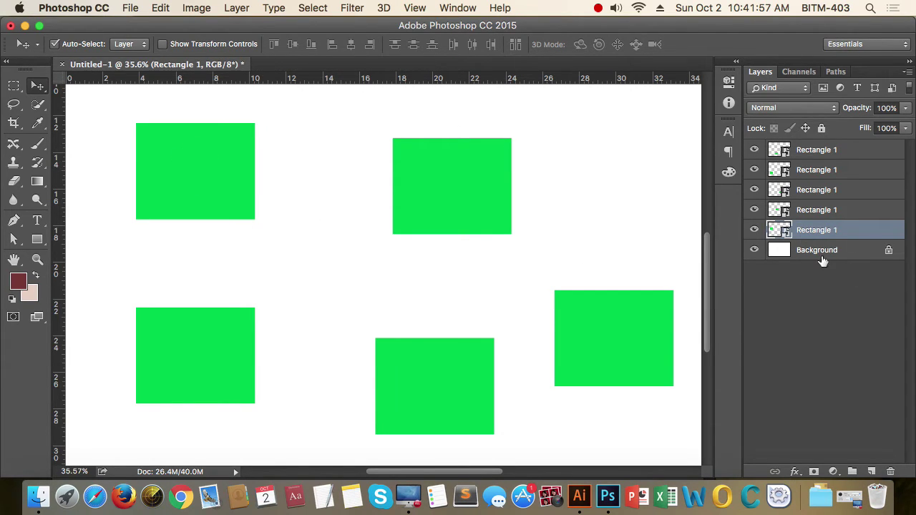
double_click(782, 231)
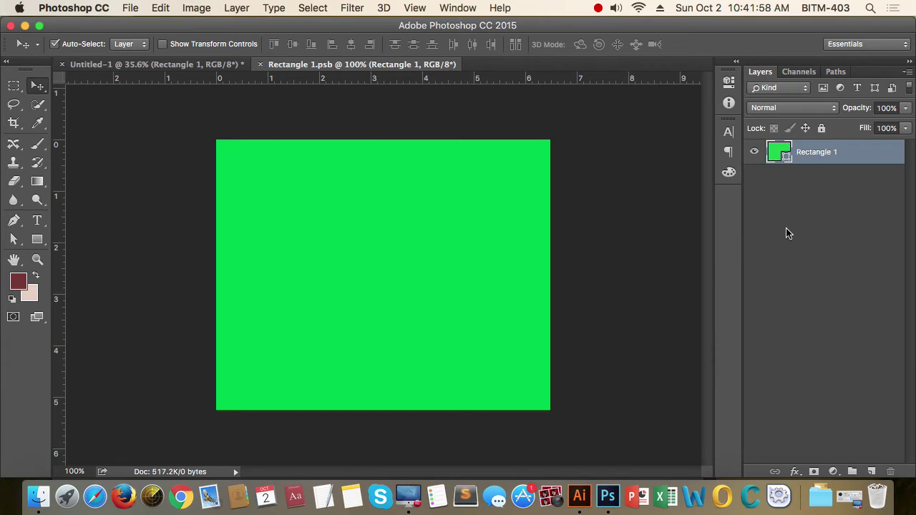
Change the shape's fill to blue #0005ff, save Rectangle 1.psb, and return to Untitled-1.
double_click(790, 159)
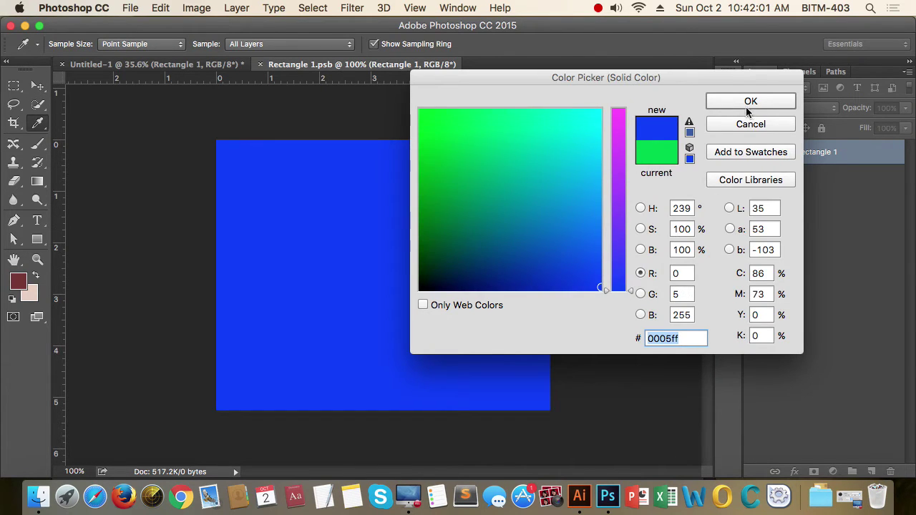
click(748, 102)
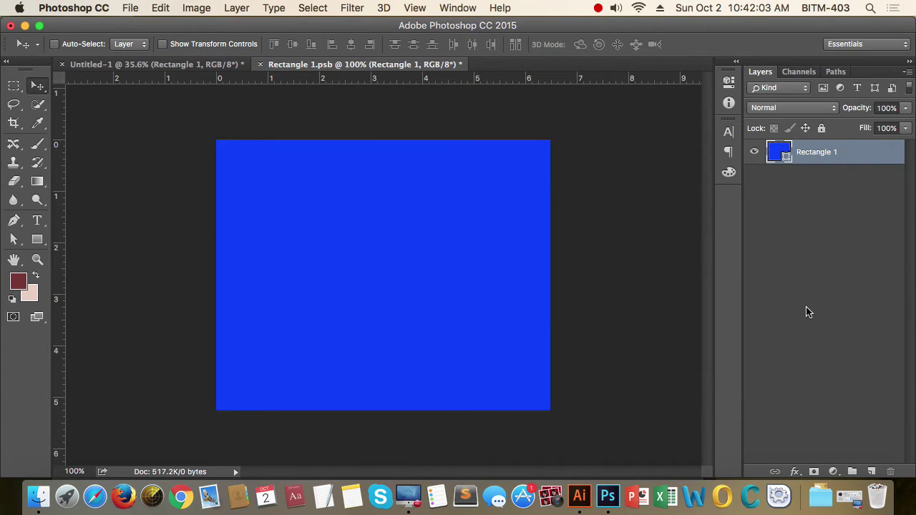
key(cmd+s)
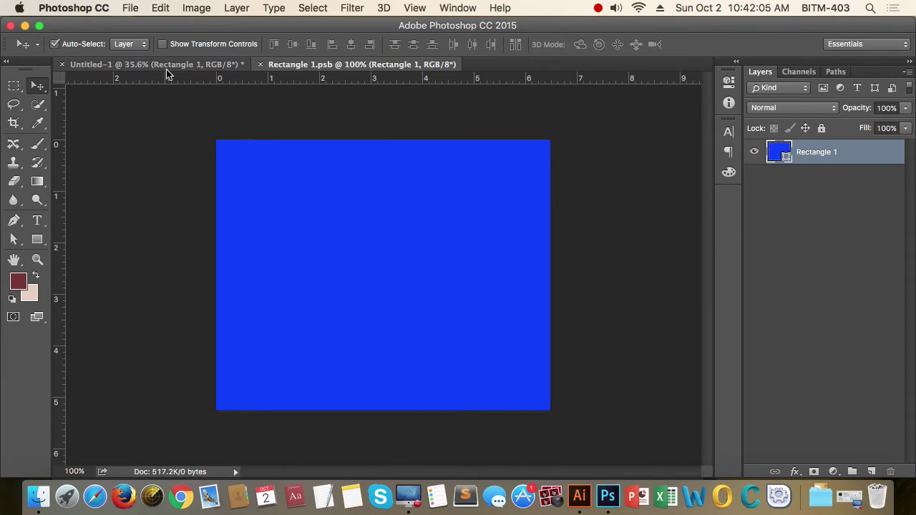
click(170, 66)
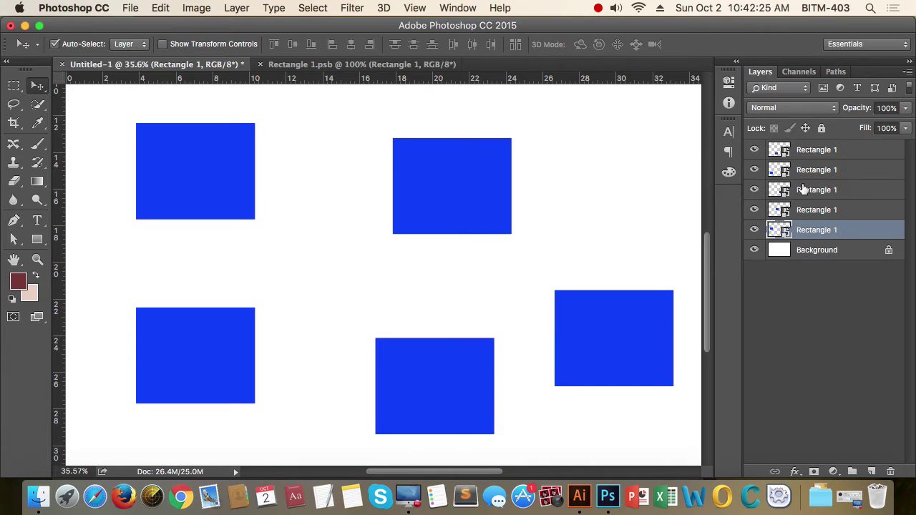
Delete four of the rectangle smart objects, keeping only the lower-middle one.
shift+click(821, 177)
key(BackSpace)
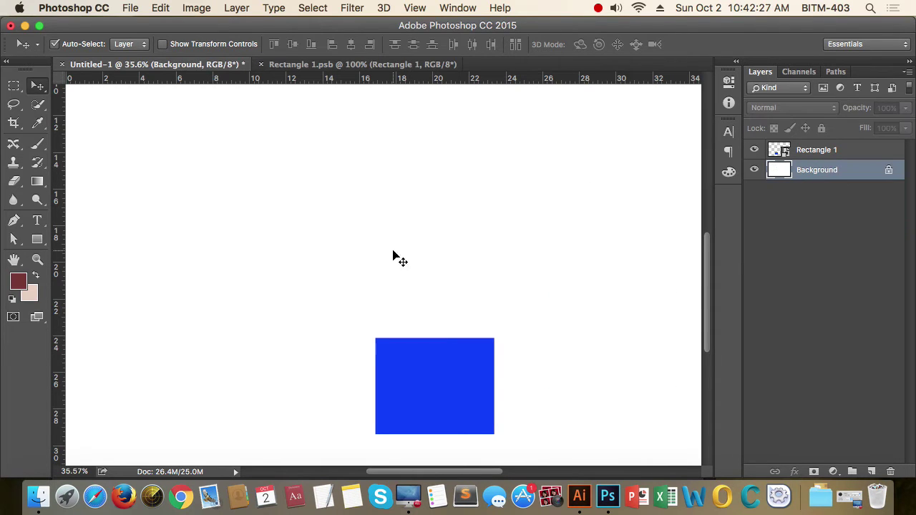
Move the blue rectangle smart object to the upper-left area of the canvas.
drag(411, 370, 207, 168)
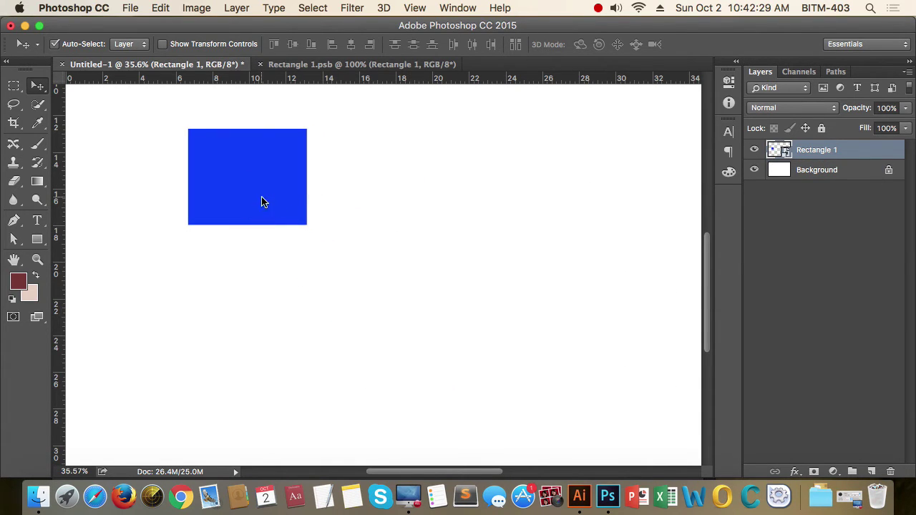
drag(283, 179, 261, 188)
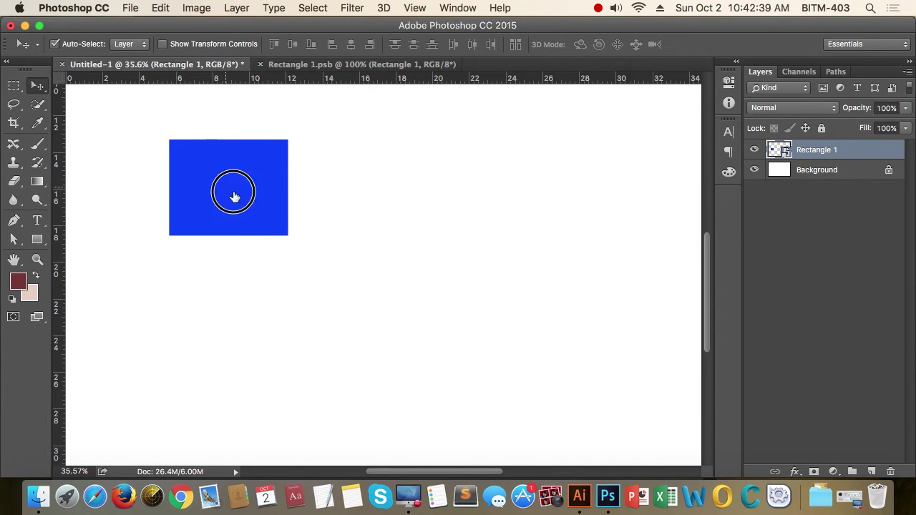
drag(237, 192, 264, 196)
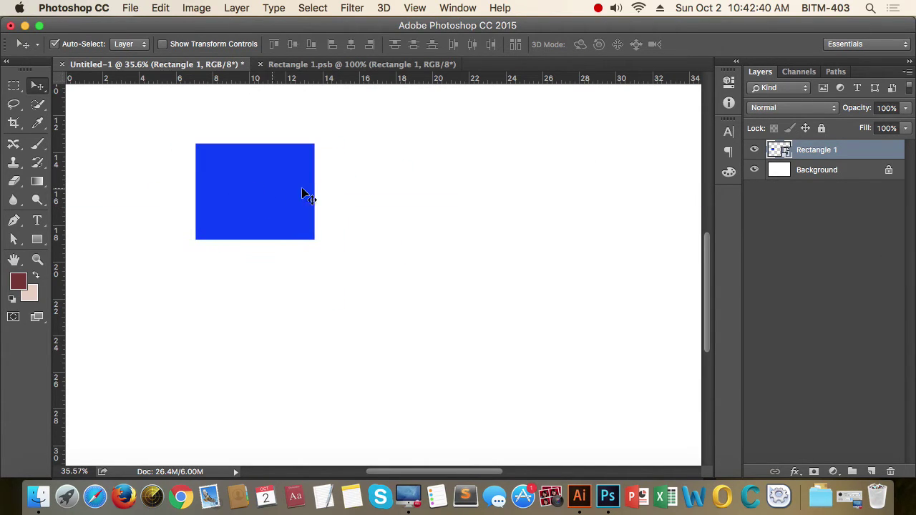
Create an independent copy of the rectangle with New Smart Object via Copy and place it to the lower right of the original.
right_click(841, 152)
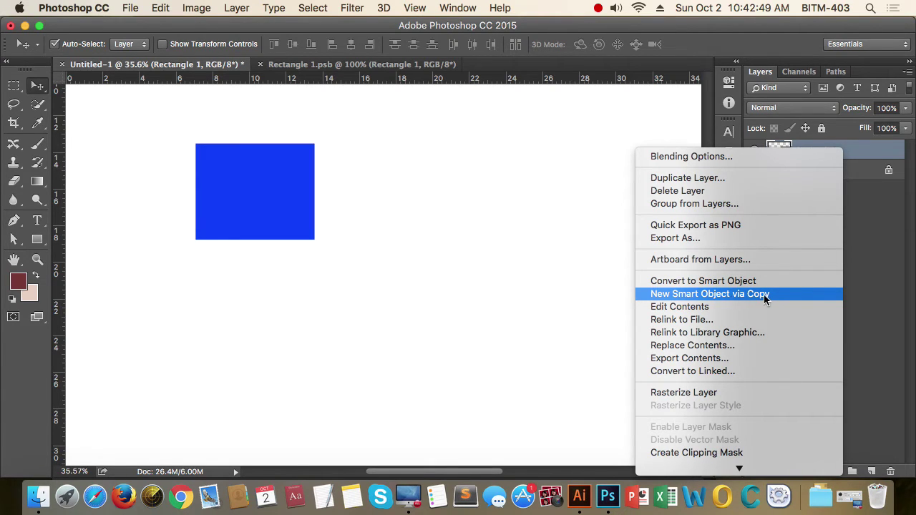
click(735, 293)
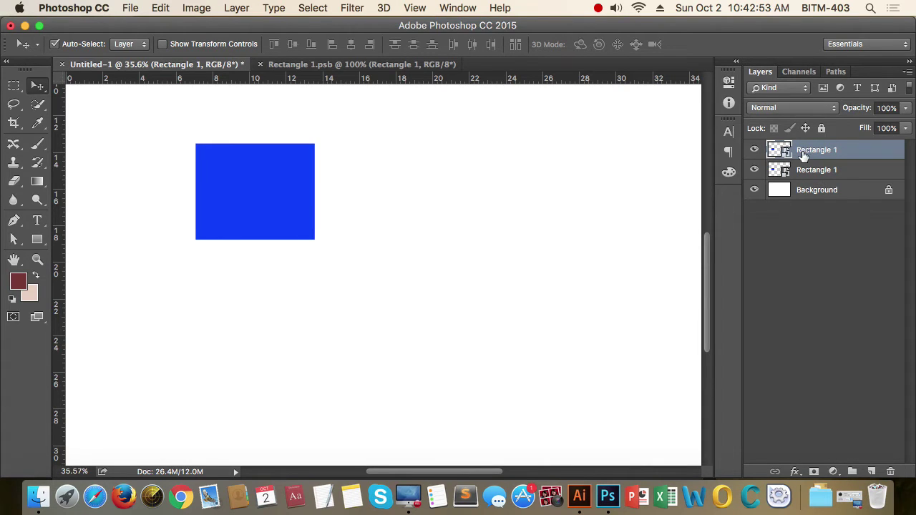
drag(282, 205, 251, 193)
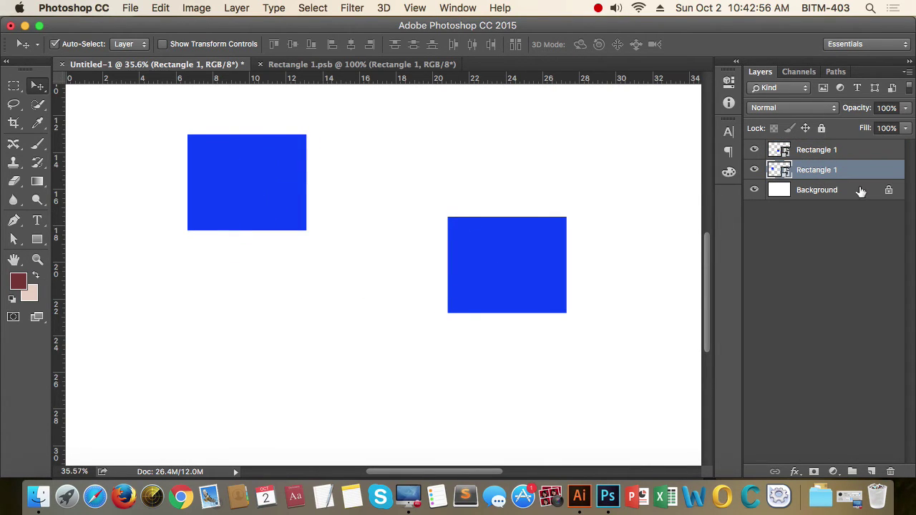
Reopen the contents of the upper-left rectangle's smart object, set its fill to magenta #d514cf, and save it before returning to Untitled-1.
click(261, 66)
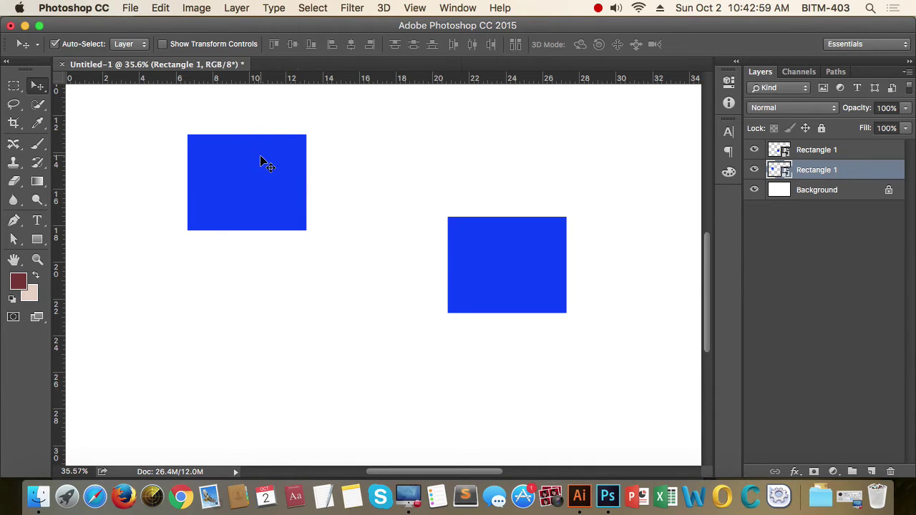
double_click(781, 170)
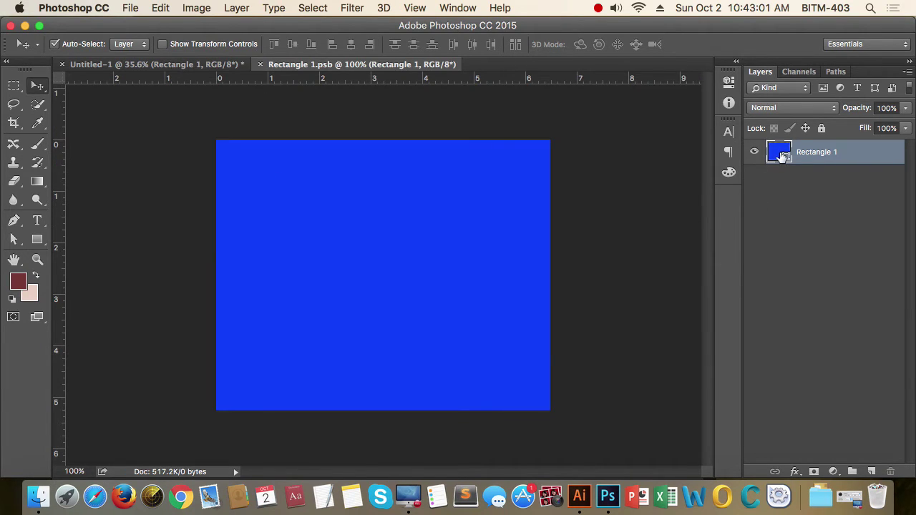
double_click(778, 153)
mouse_move(622, 167)
mouse_down()
mouse_move(618, 136)
mouse_move(600, 117)
mouse_move(494, 247)
mouse_move(566, 272)
mouse_up()
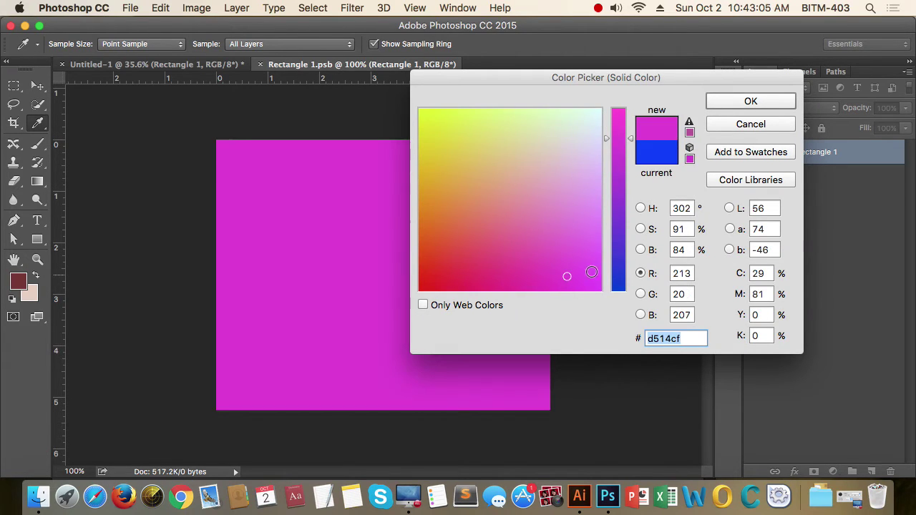
click(768, 104)
key(super+s)
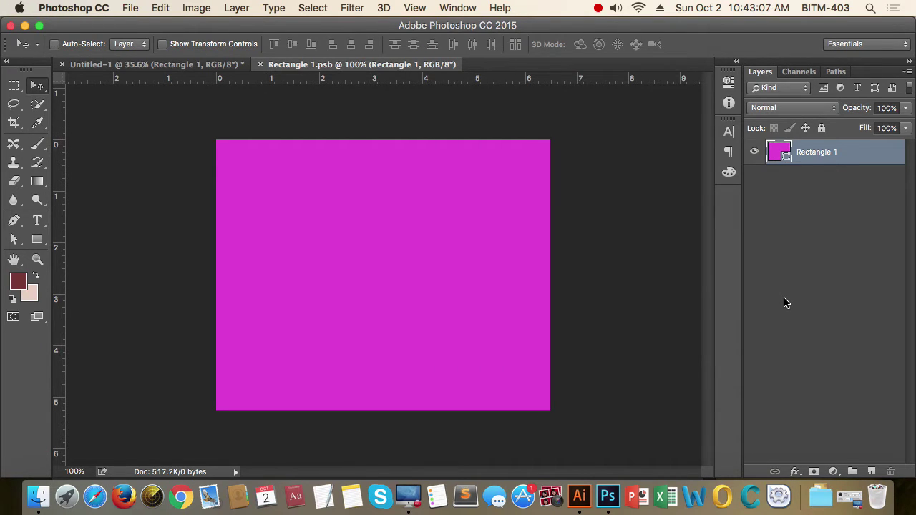
key(super+grave)
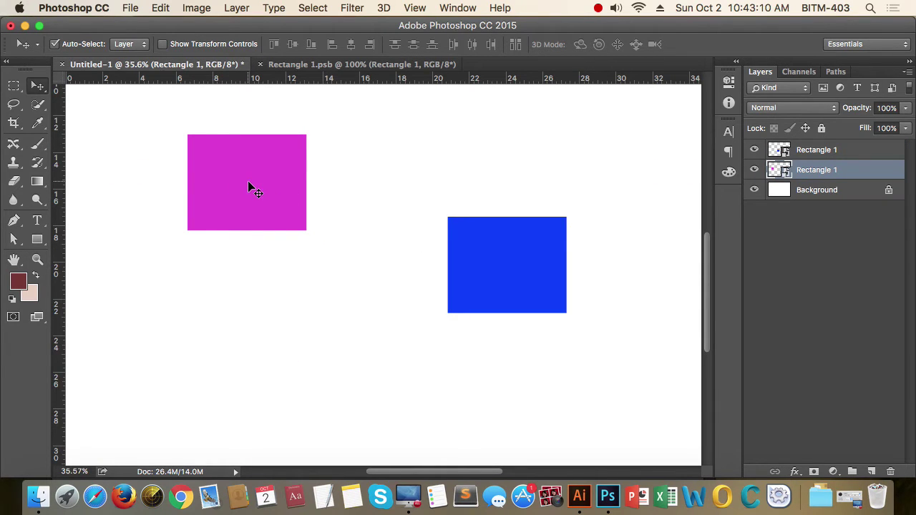
Open the contents of the lower-right rectangle's smart object, set its fill to green #00580e, and save it before returning to Untitled-1.
click(514, 248)
double_click(791, 156)
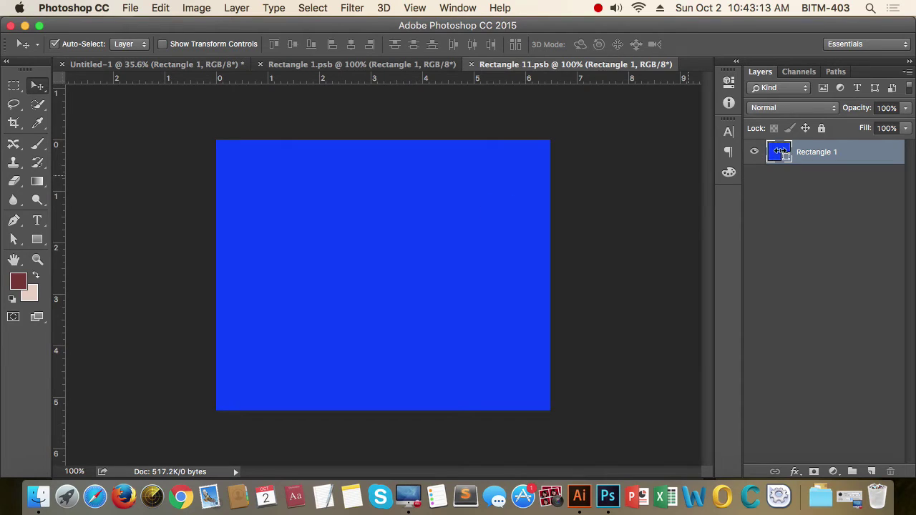
double_click(787, 154)
click(431, 228)
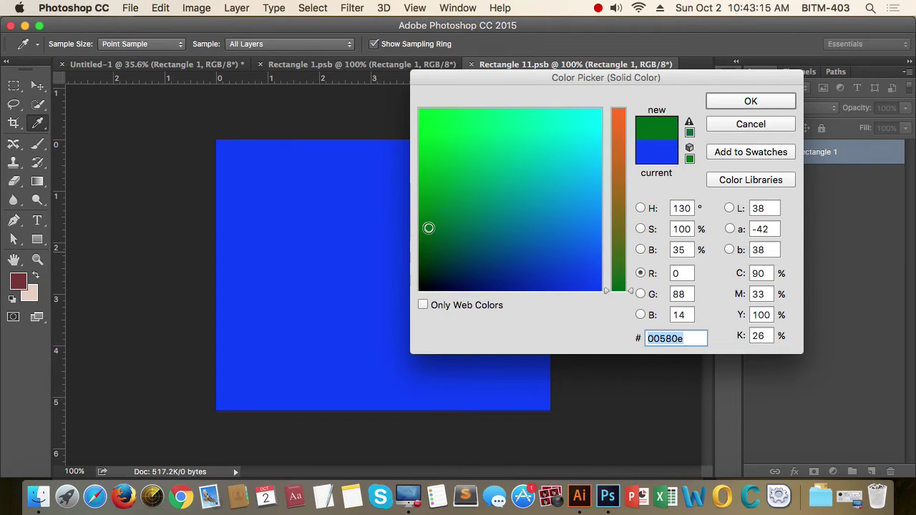
click(750, 101)
key(super+s)
key(ctrl+Tab)
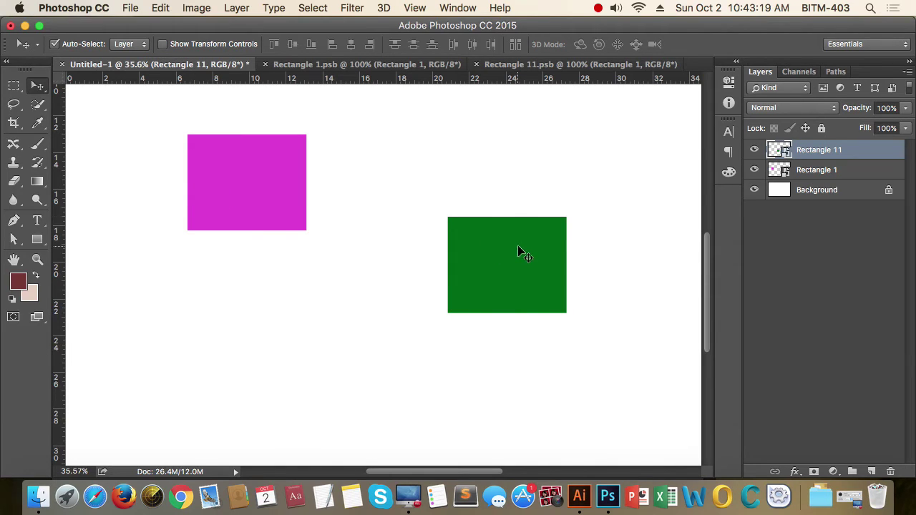
Compare the two rectangle smart object layers by selecting Rectangle 1 and Rectangle 11 alternately.
click(818, 170)
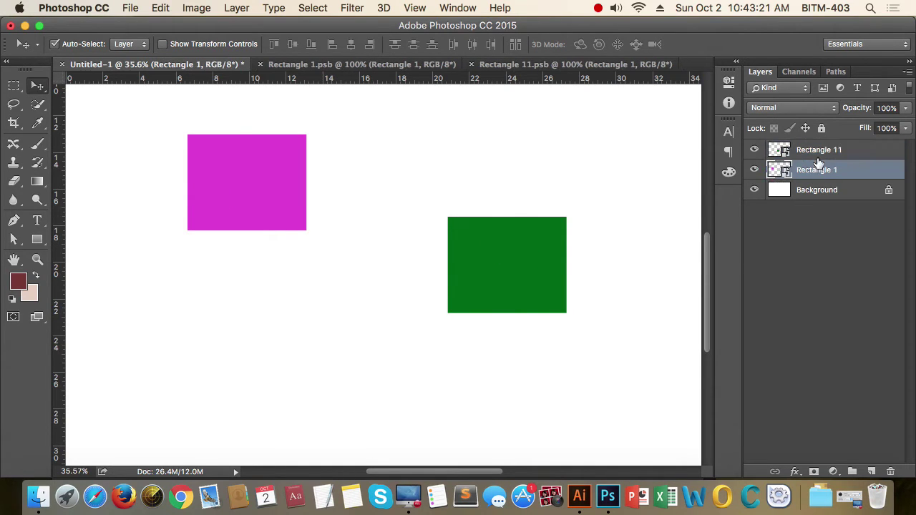
click(820, 158)
click(821, 172)
click(824, 157)
click(826, 171)
click(825, 154)
click(824, 171)
click(822, 157)
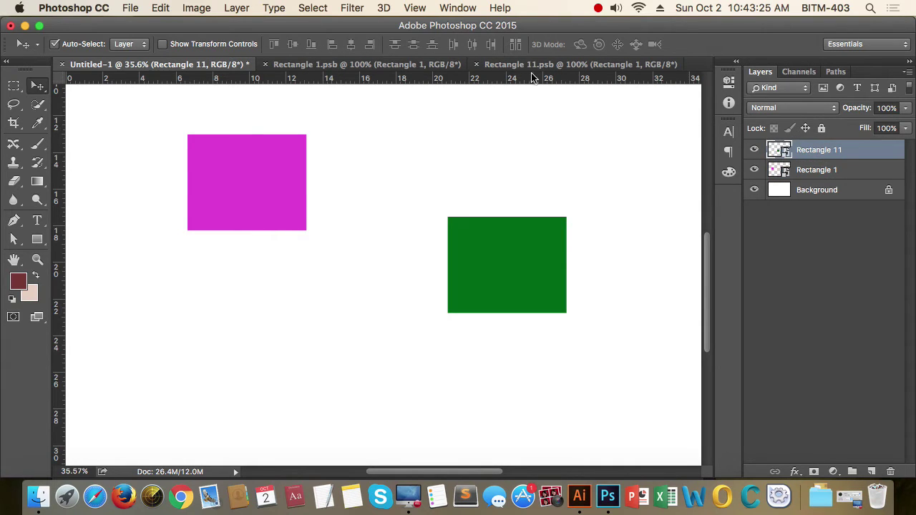
Close Rectangle 1.psb and Rectangle 11.psb, and move the green rectangle upward on the Untitled-1 canvas.
click(312, 66)
click(265, 64)
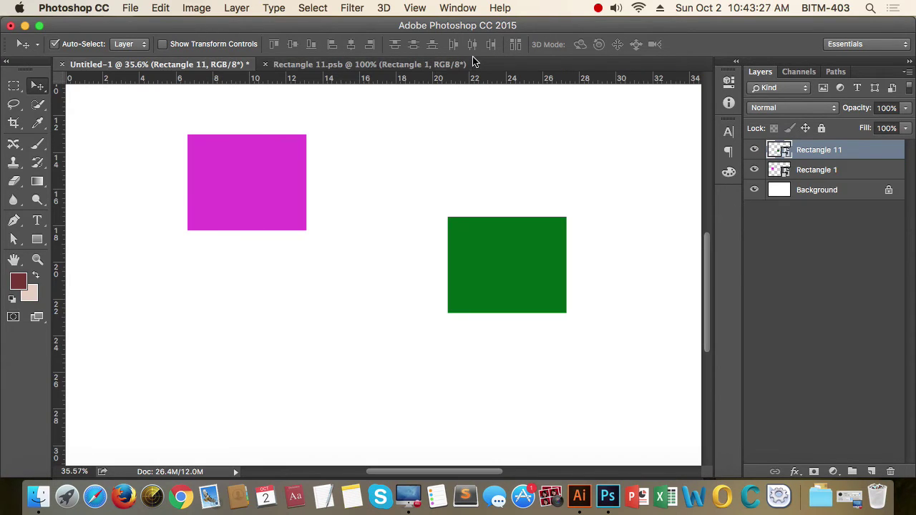
click(266, 65)
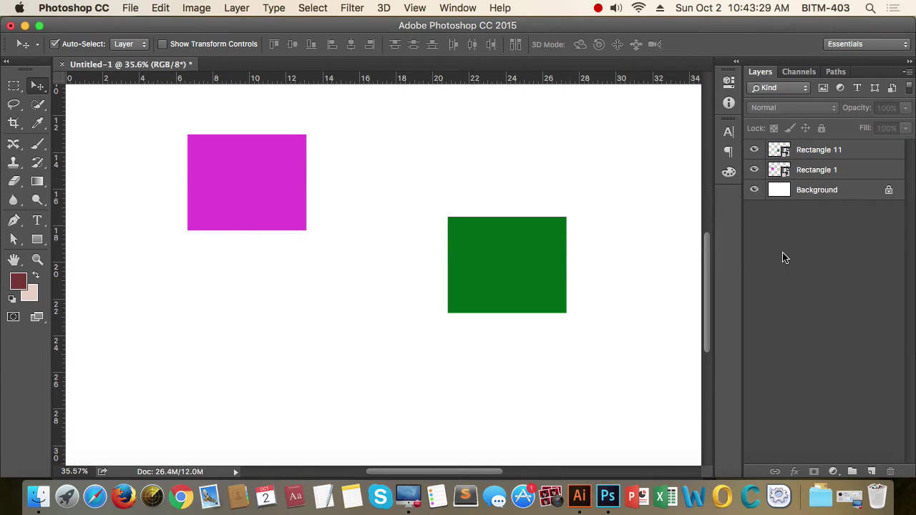
drag(487, 283, 484, 234)
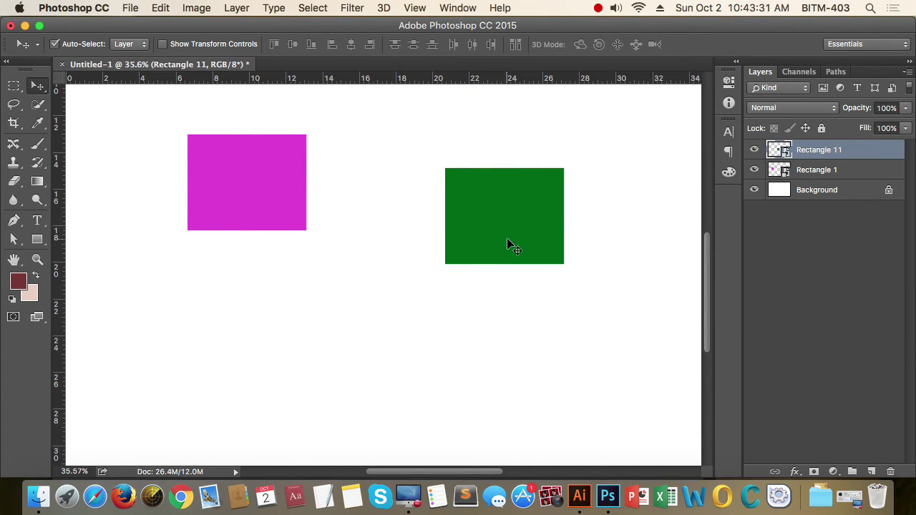
Zoom in on the social icons in Web Design Part.jpg, then search for "font awesome cheatsheet" in a new Firefox tab.
key(super)
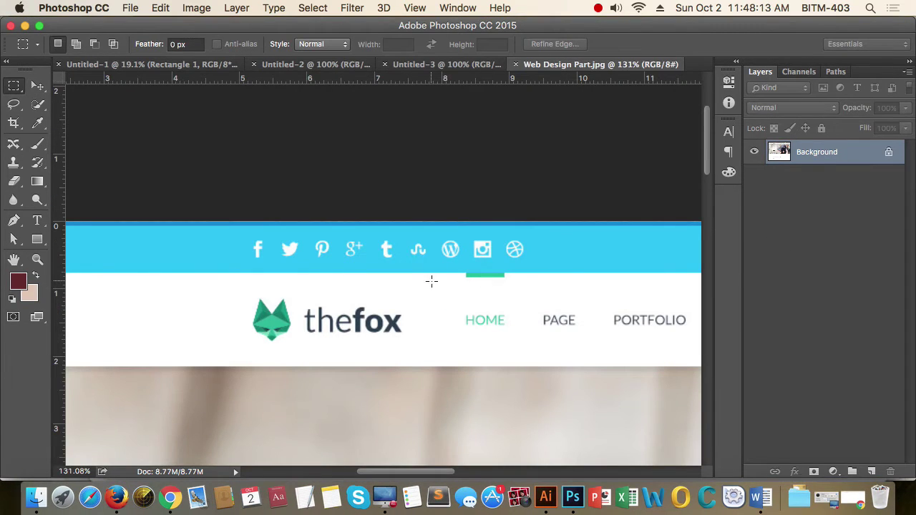
click(277, 261)
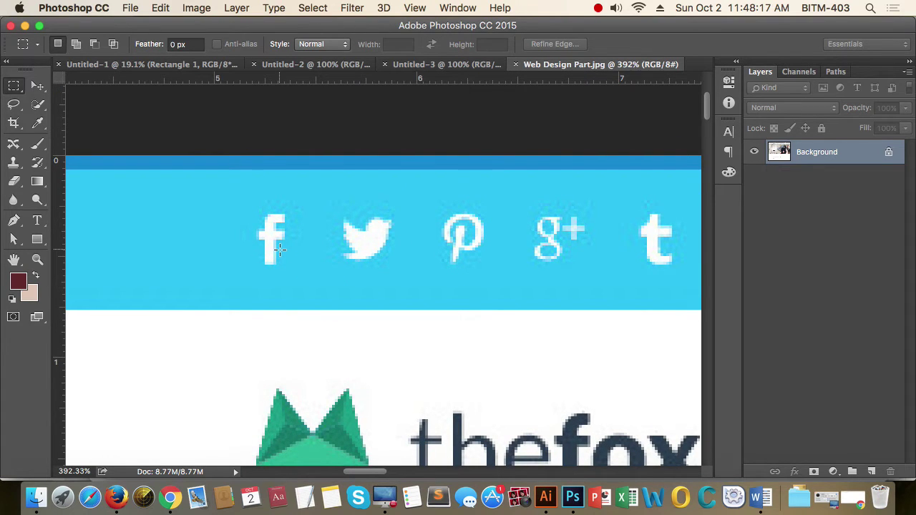
click(116, 497)
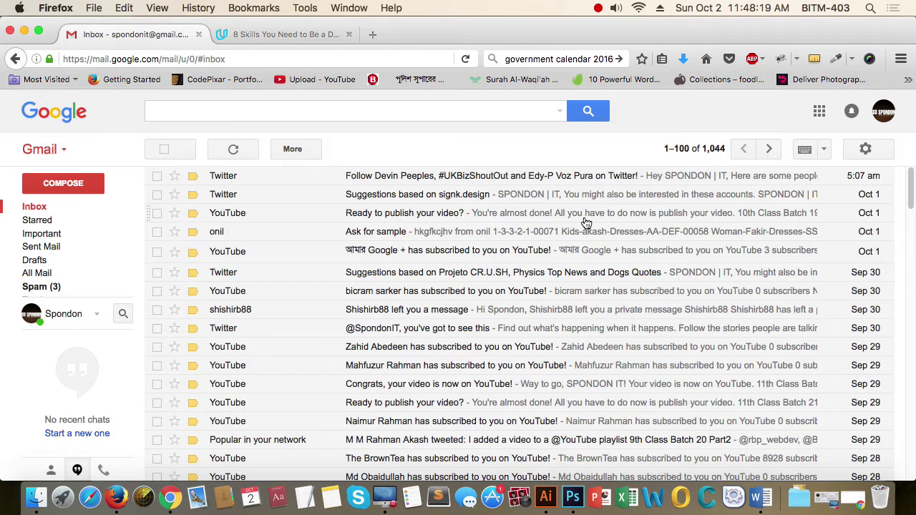
click(372, 34)
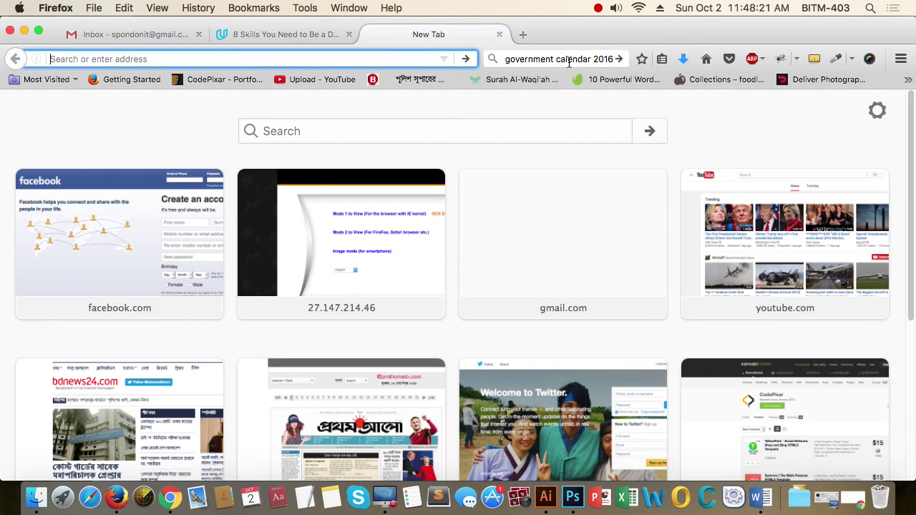
click(570, 59)
text(fon)
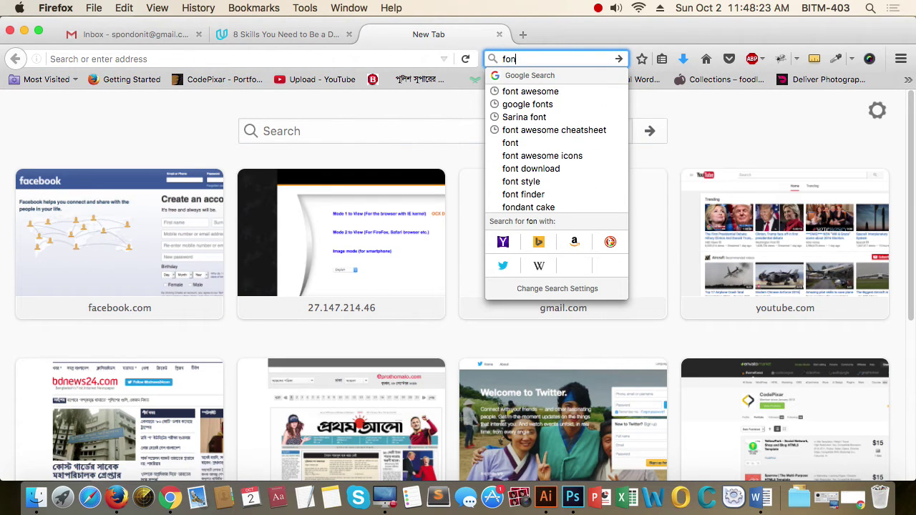
key(Down)
key(Down)
key(Down)
key(Down)
key(Return)
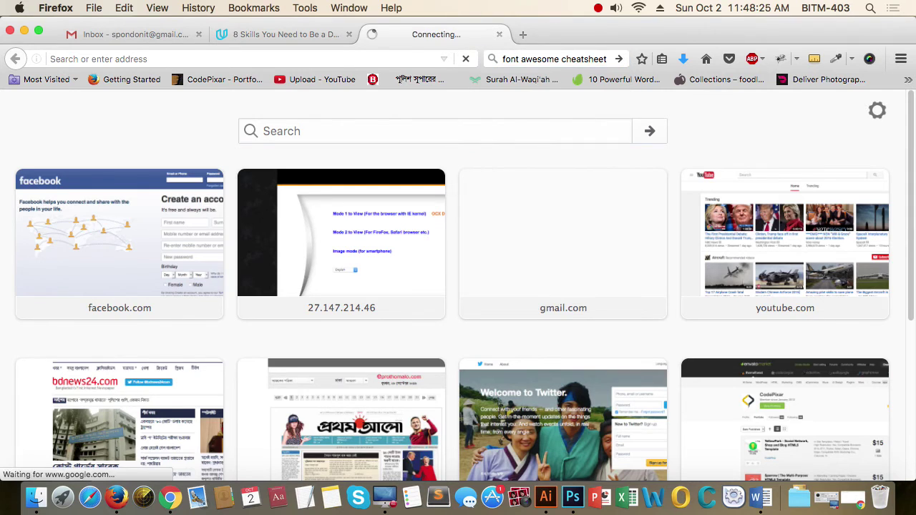
Check the social icons in Photoshop again, and open the Font Awesome Cheatsheet from the Firefox search results.
key(super+Tab)
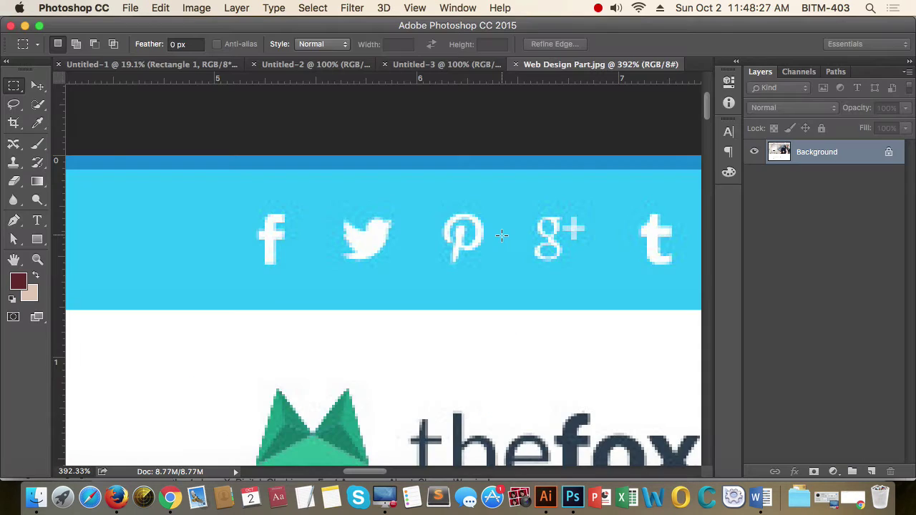
key(super+Tab)
click(139, 221)
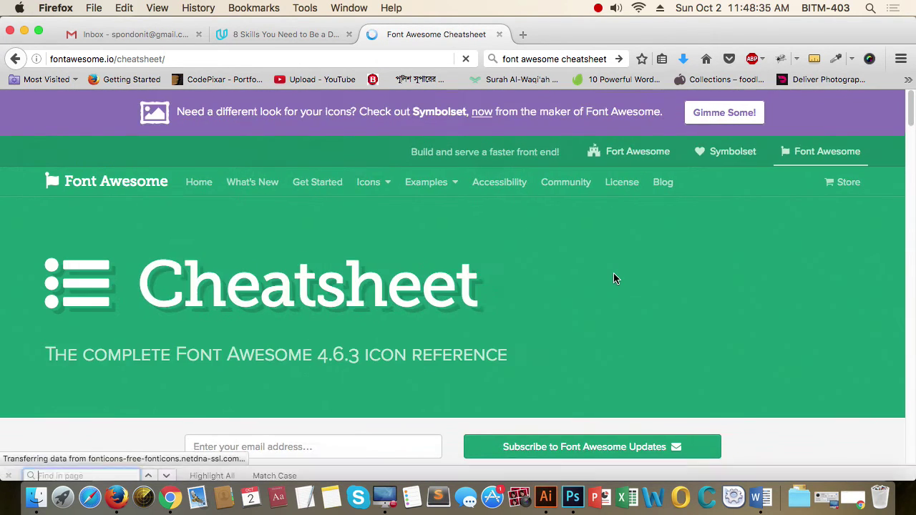
Find "face" on the cheatsheet page and copy the icon glyph beside fa-facebook.
key(super+f)
text(face)
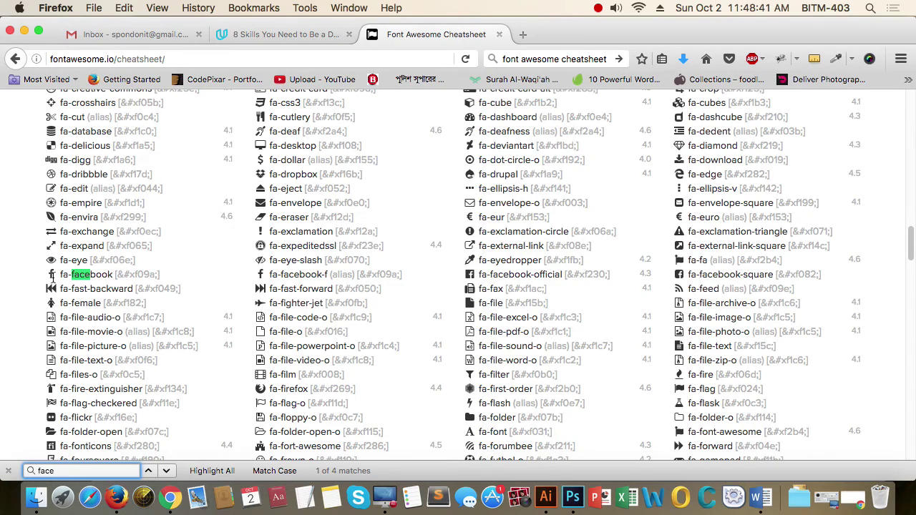
click(47, 273)
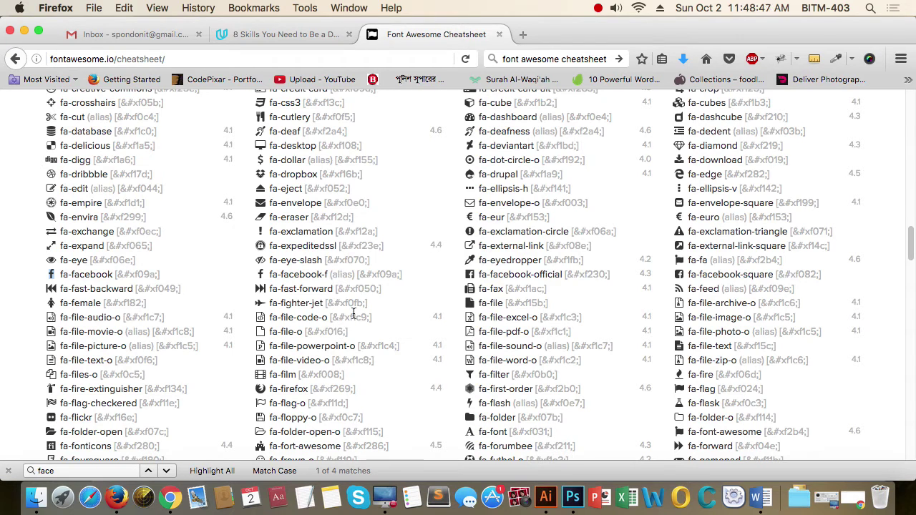
Switch to Photoshop and paste the copied glyph into a new text layer over the Facebook icon in Web Design Part.jpg.
key(super+Tab)
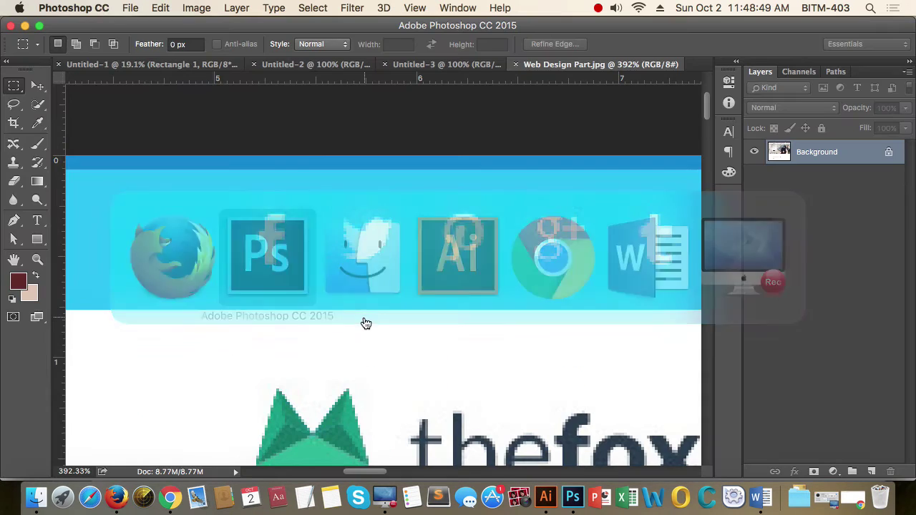
key(t)
click(285, 247)
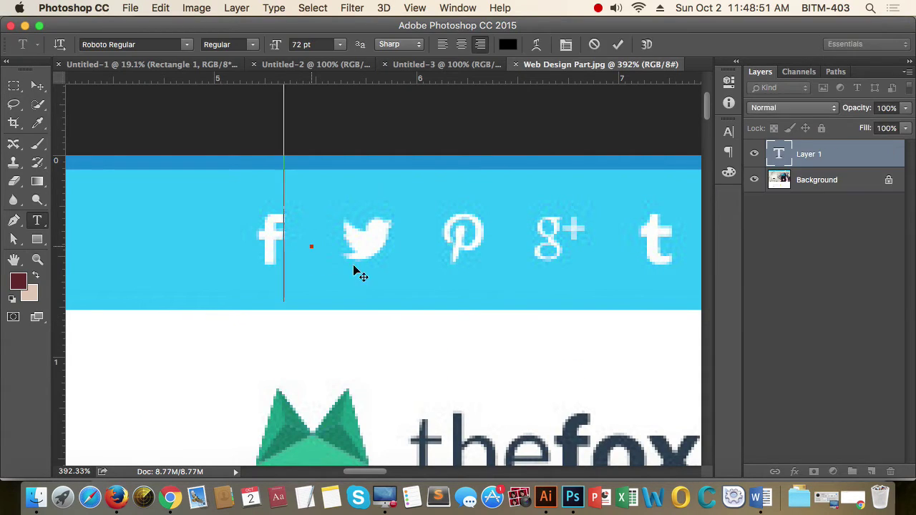
key(super+v)
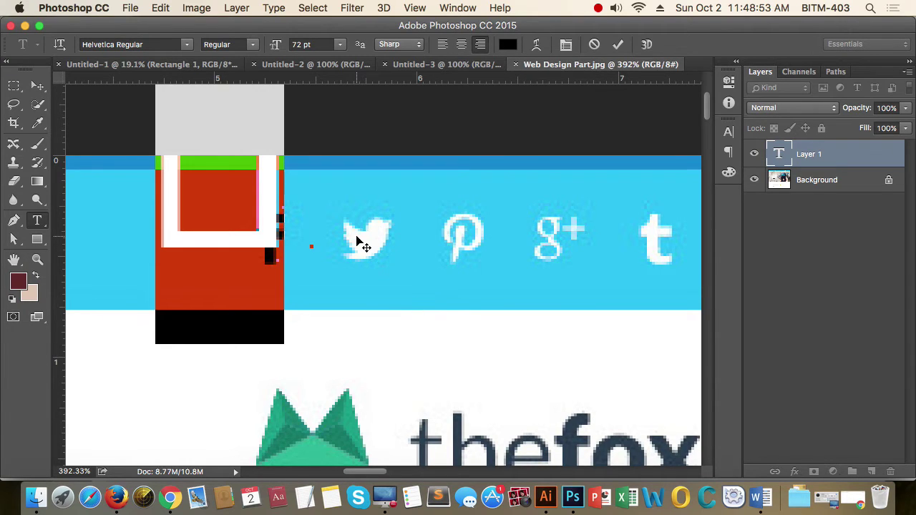
Set the pasted glyph's font to FontAwesome Regular and its size to 24 pt.
click(160, 44)
text(fo)
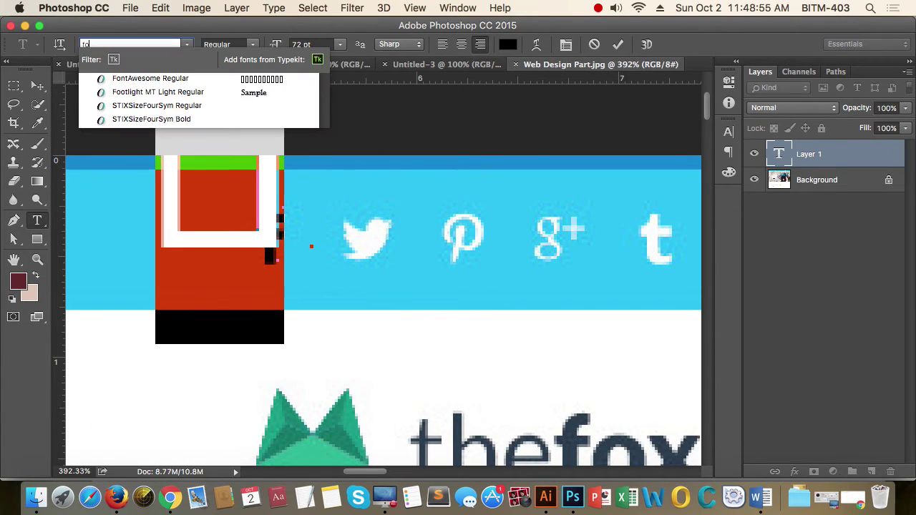
key(Return)
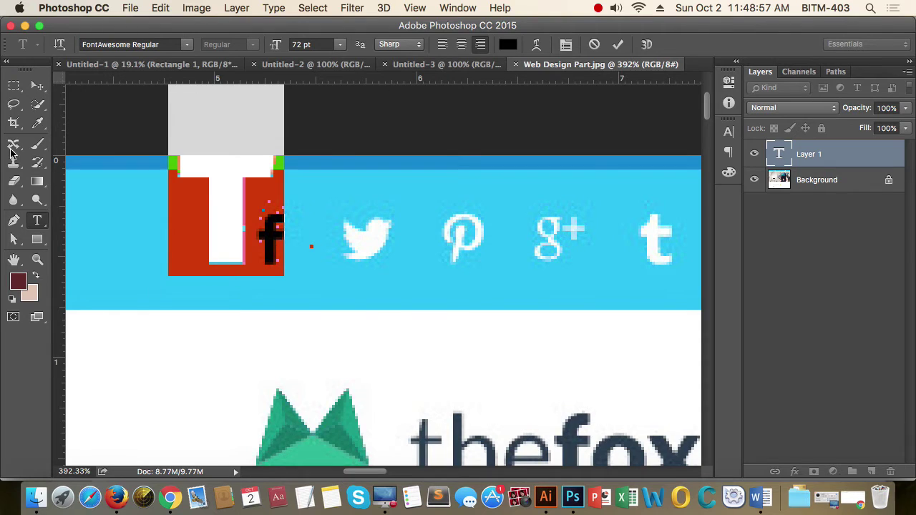
click(340, 44)
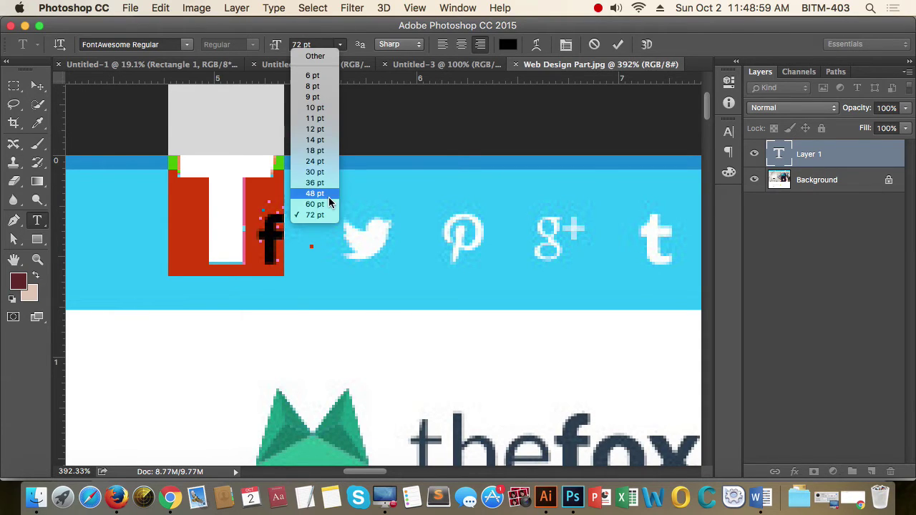
click(312, 161)
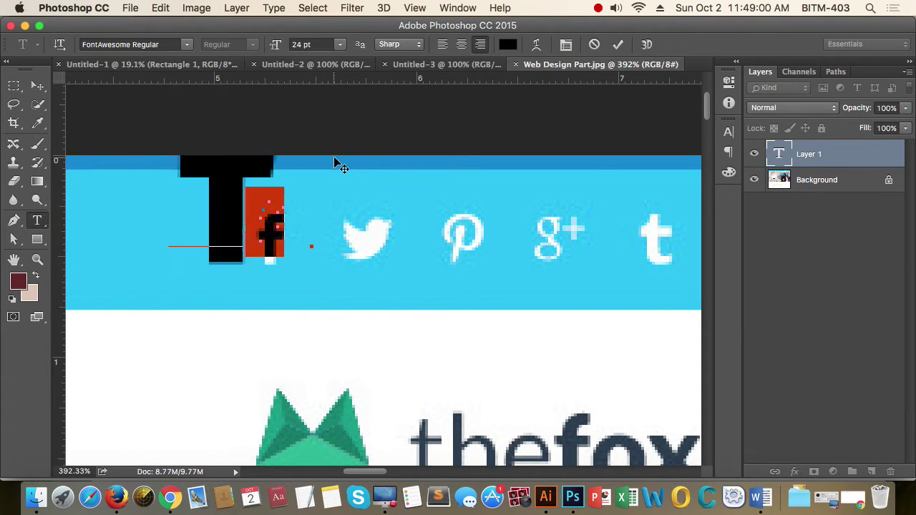
Move the Facebook glyph slightly beside the original icon for comparison and reduce its size to 18 pt.
click(37, 85)
drag(266, 222, 292, 241)
click(55, 45)
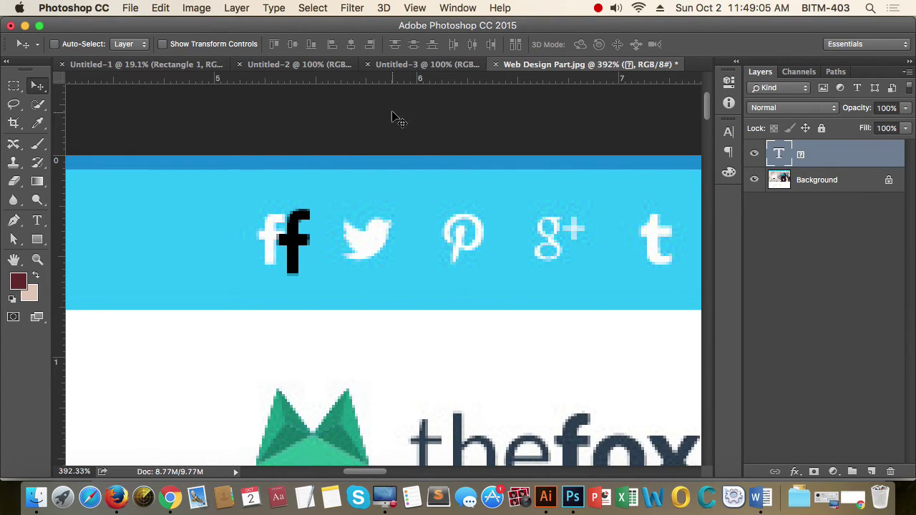
key(t)
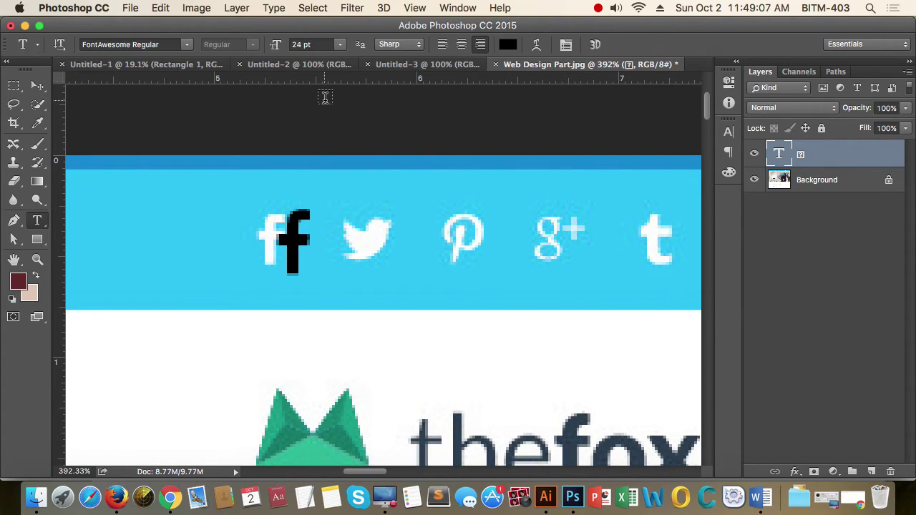
click(307, 45)
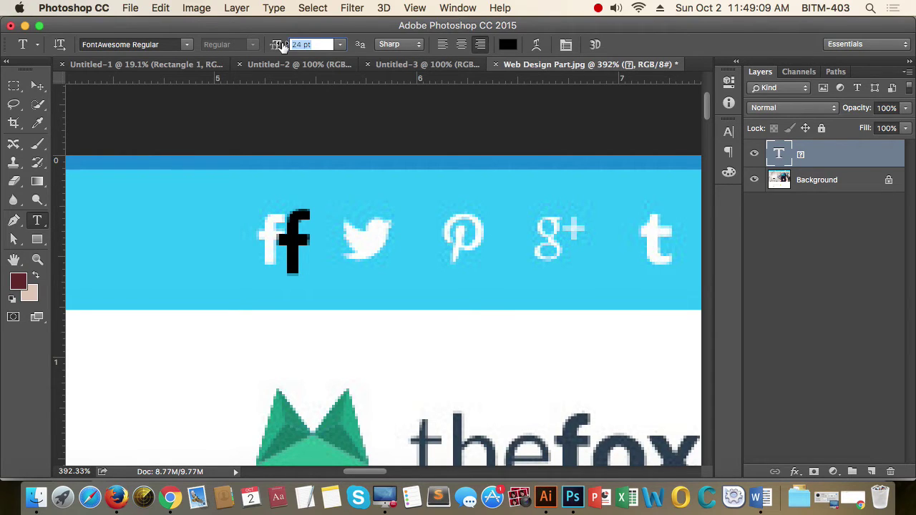
text(18)
key(Return)
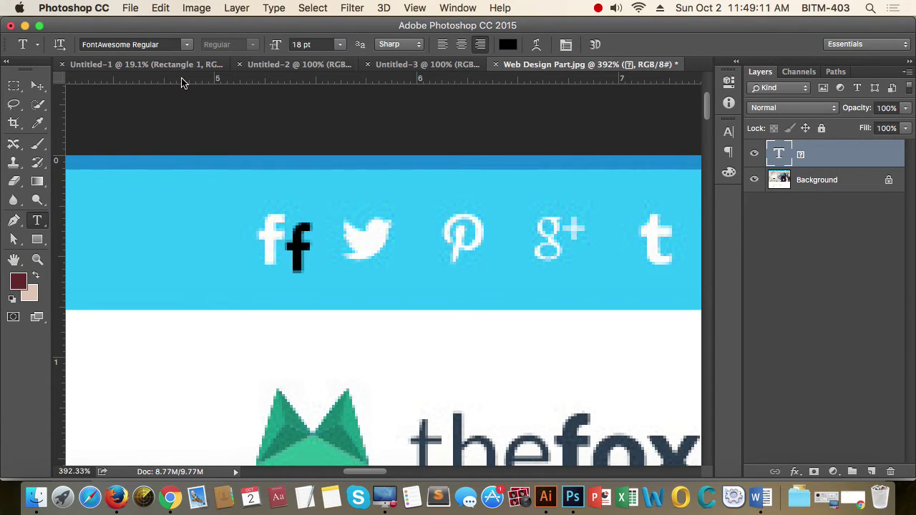
Move the Facebook glyph onto the original Facebook icon and nudge it into alignment.
click(37, 85)
drag(298, 245, 273, 235)
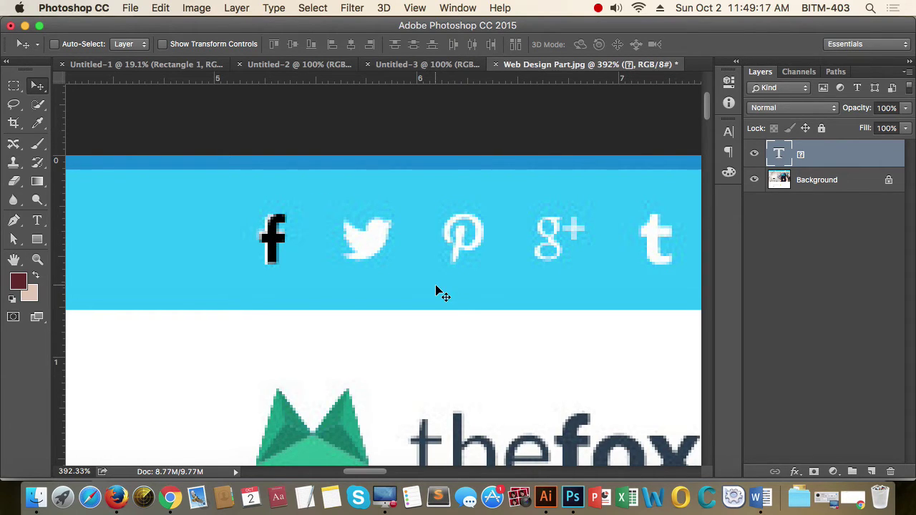
key(Left)
key(Up)
key(Down)
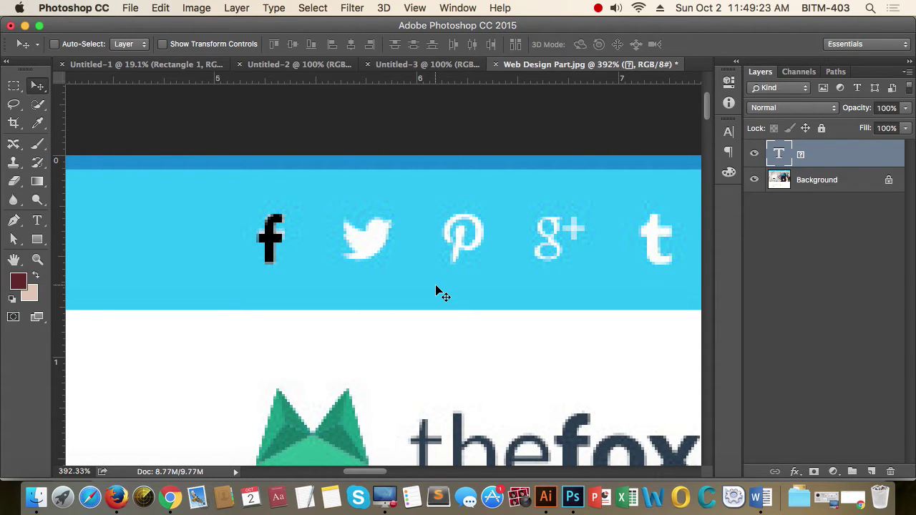
Left-align the Facebook glyph's text and set its left and right paragraph indents to 0 pt.
key(t)
click(443, 45)
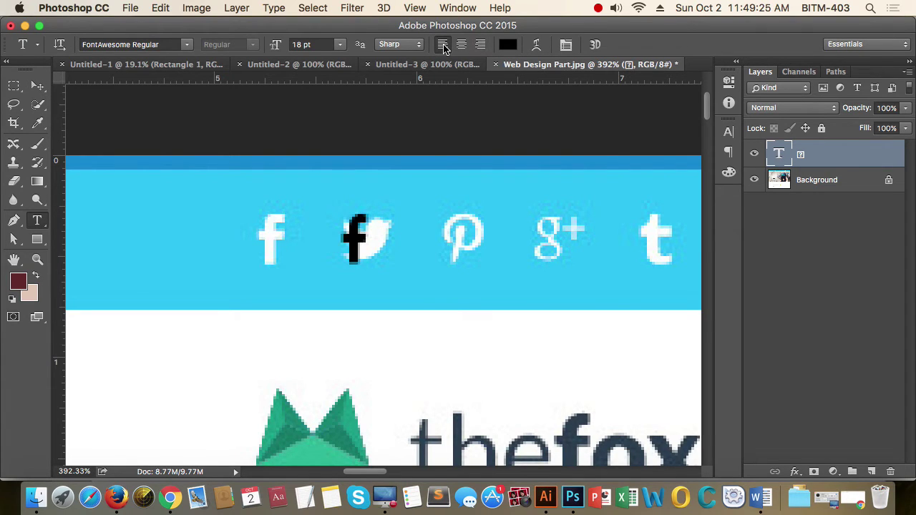
double_click(354, 239)
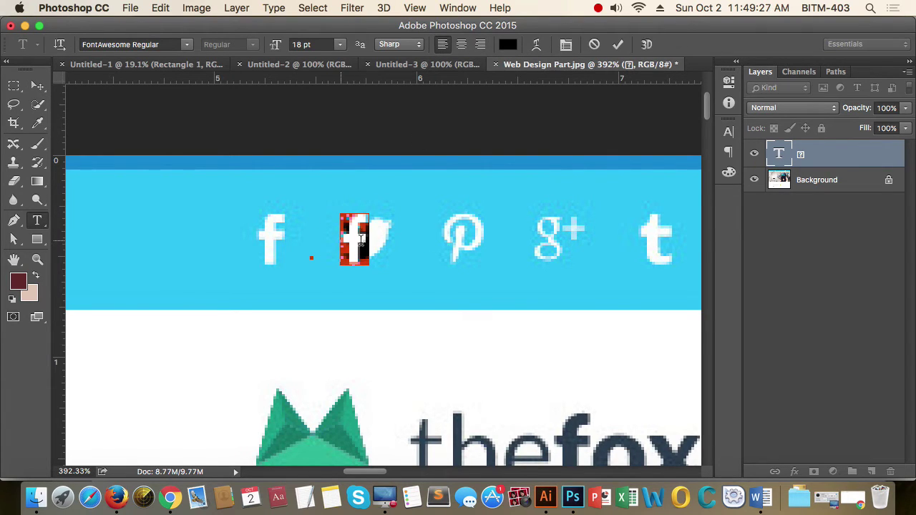
key(super+t)
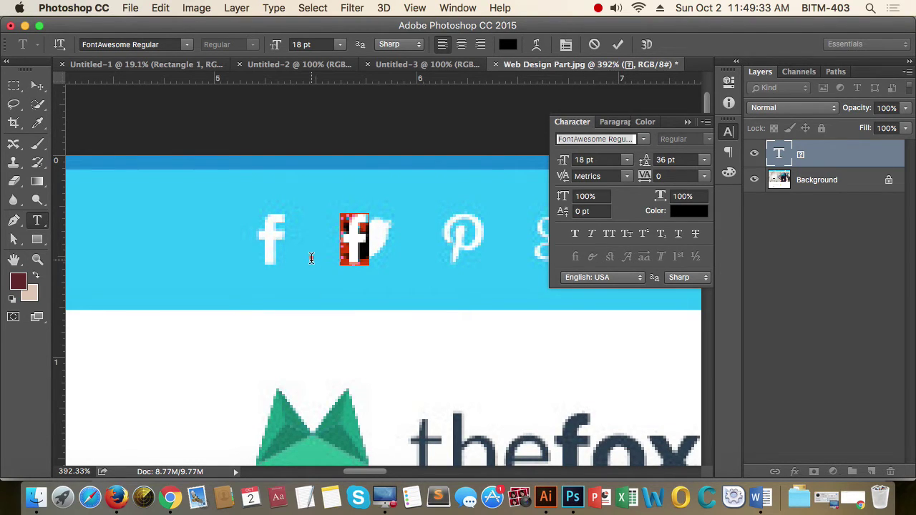
click(615, 123)
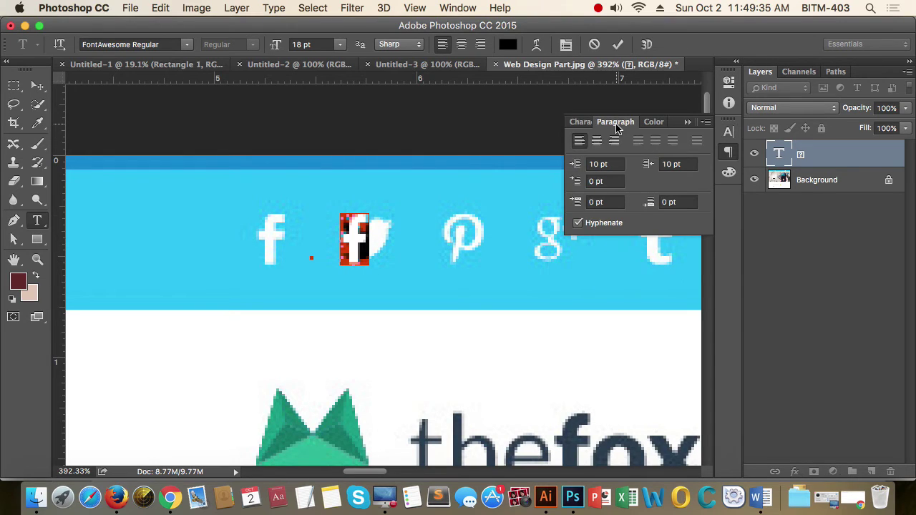
click(619, 163)
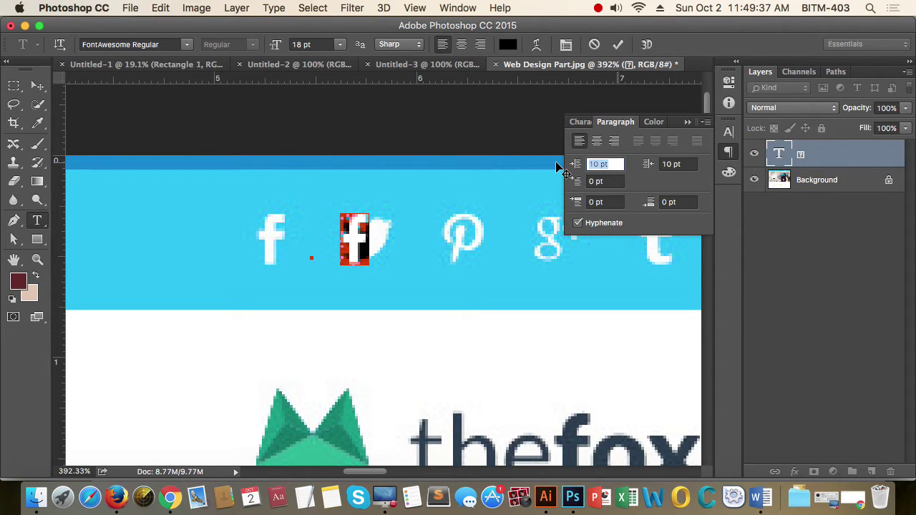
text(0)
key(Tab)
text(0)
key(Return)
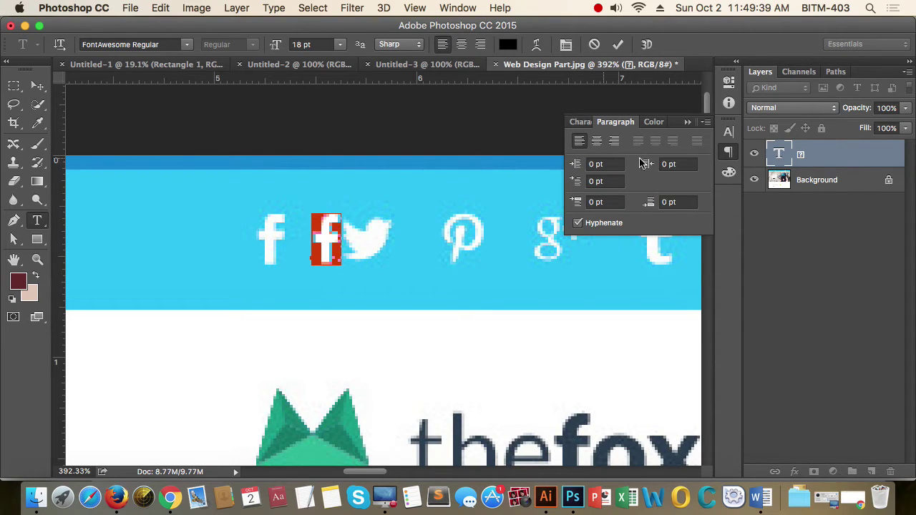
click(582, 123)
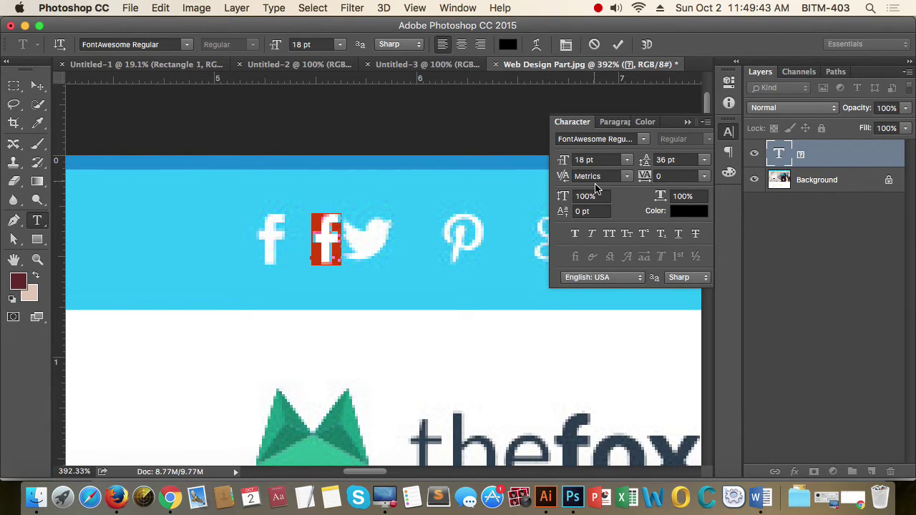
click(728, 132)
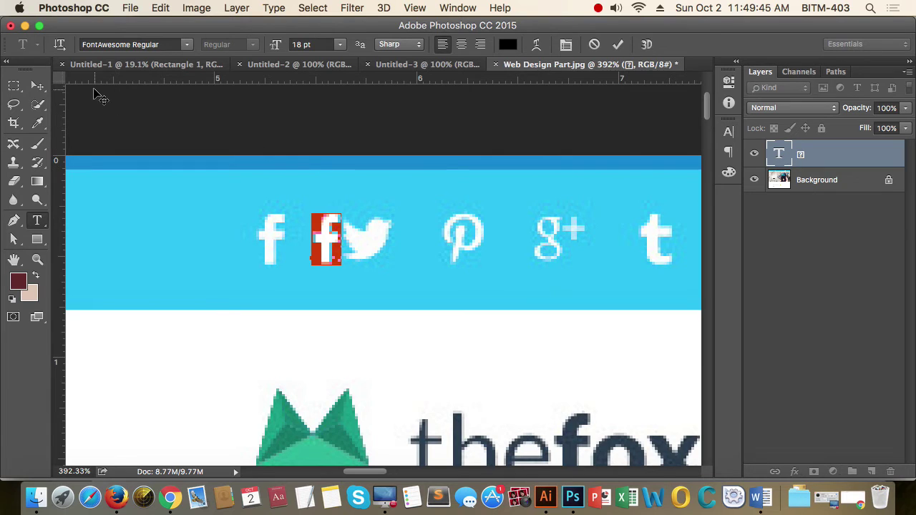
Move the left-aligned glyph back over the original Facebook icon in the header.
click(37, 85)
drag(344, 255, 278, 238)
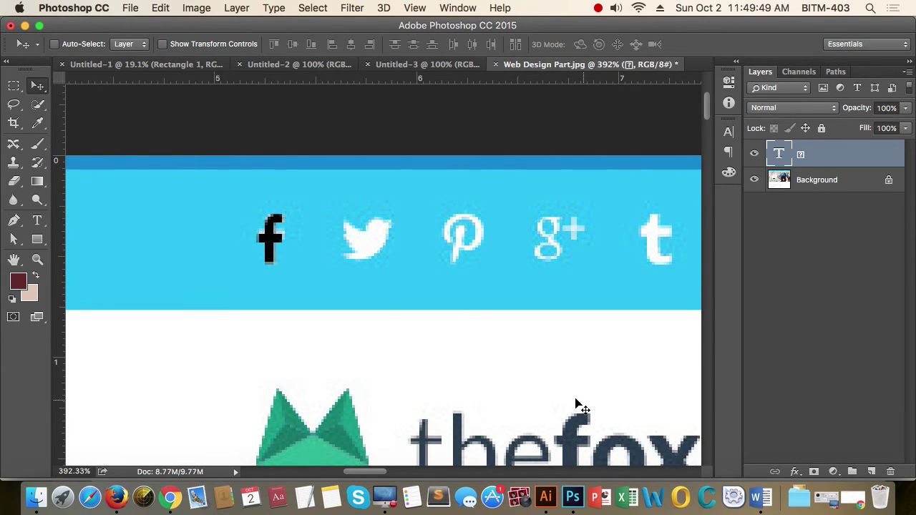
Switch to the Font Awesome Cheatsheet in Firefox, find "twitt", and copy the icon glyph beside fa-twitter.
key(super+Tab)
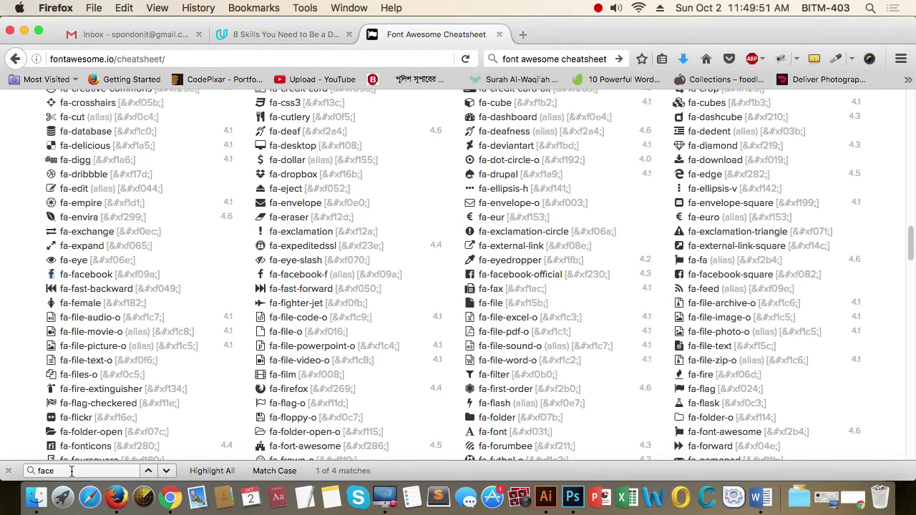
key(super+f)
text(twi)
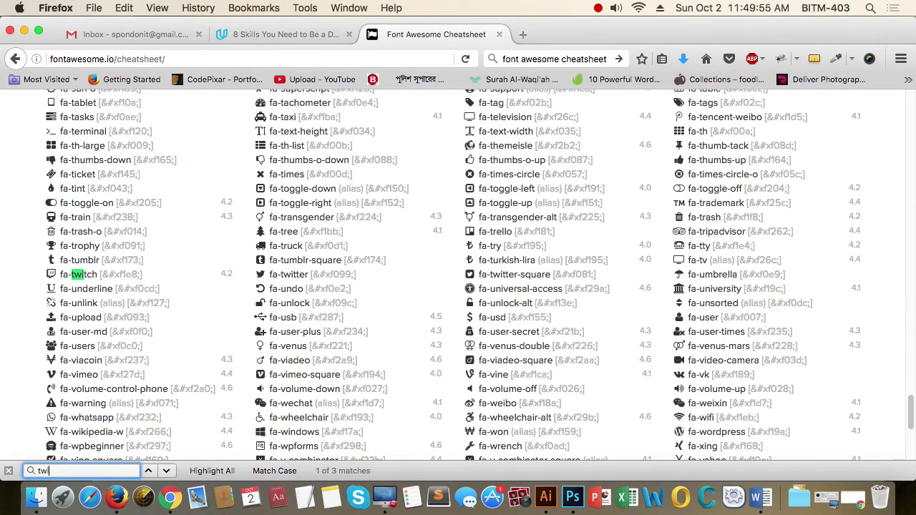
text(tt)
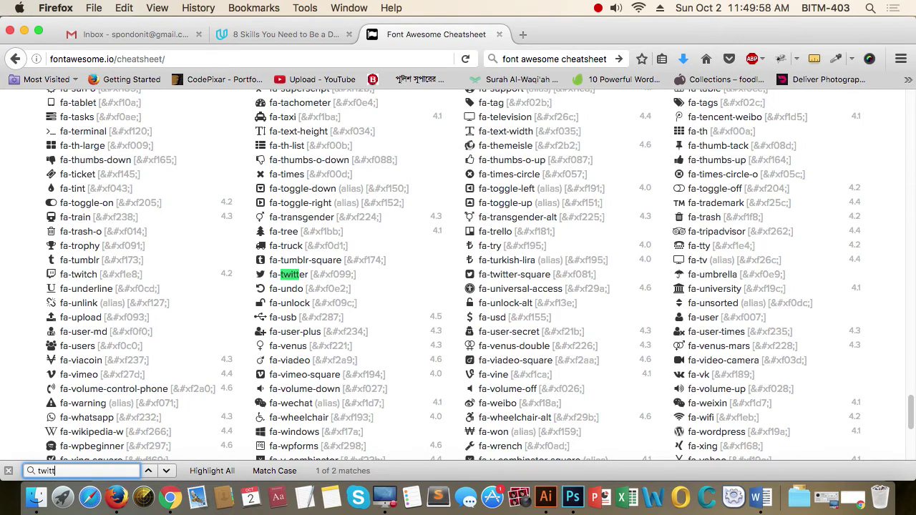
click(261, 275)
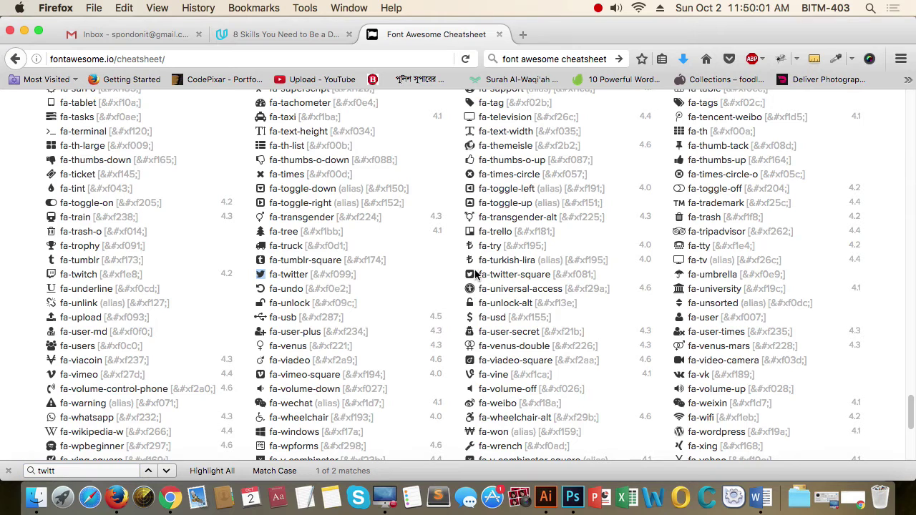
Switch to Photoshop and paste the Twitter glyph after the Facebook glyph in the same text layer.
key(super+Tab)
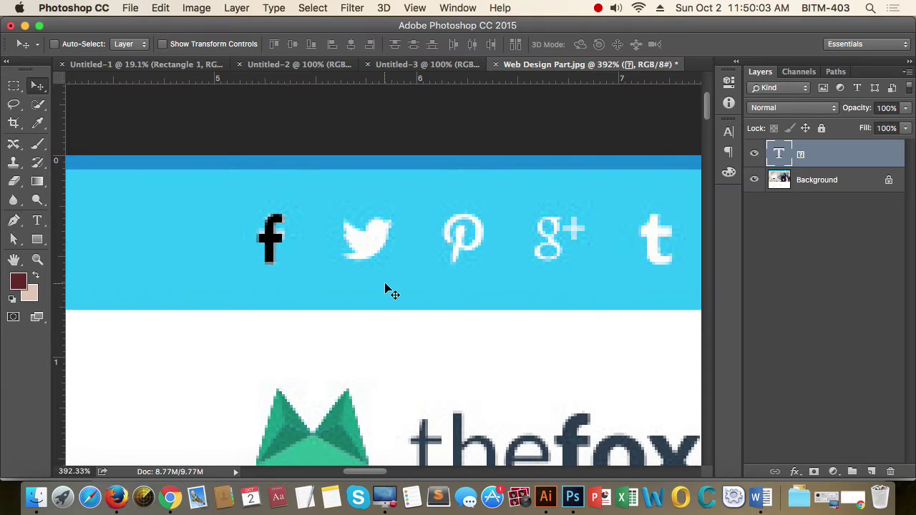
key(t)
click(281, 235)
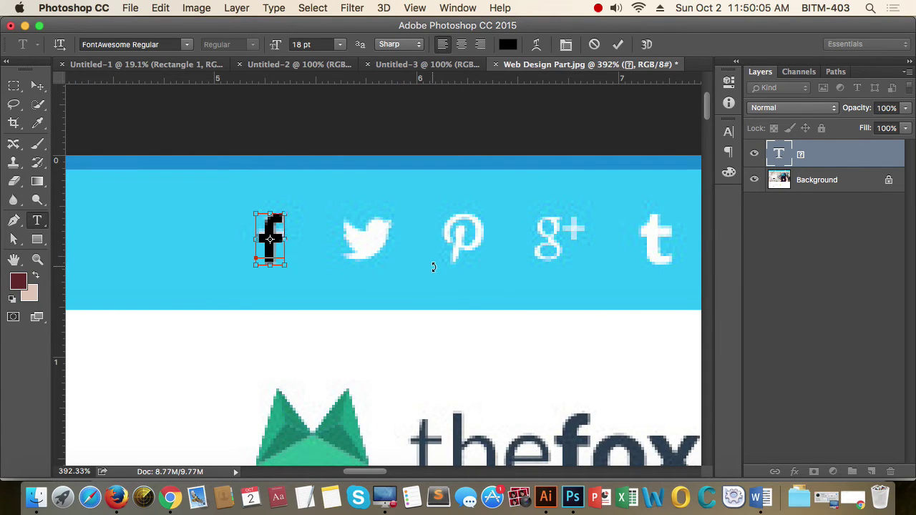
key(cmd+v)
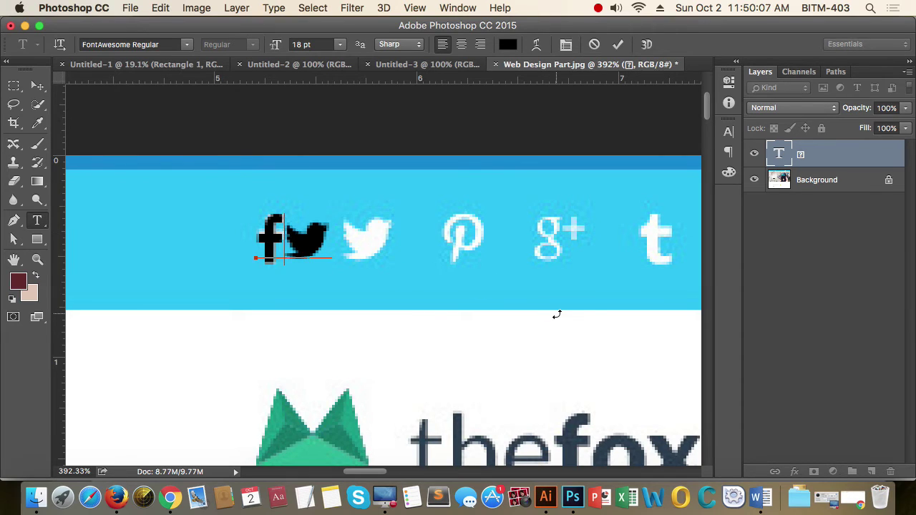
Increase the tracking of both glyphs to 1160 so the Twitter glyph lines up with the original Twitter icon.
key(super+a)
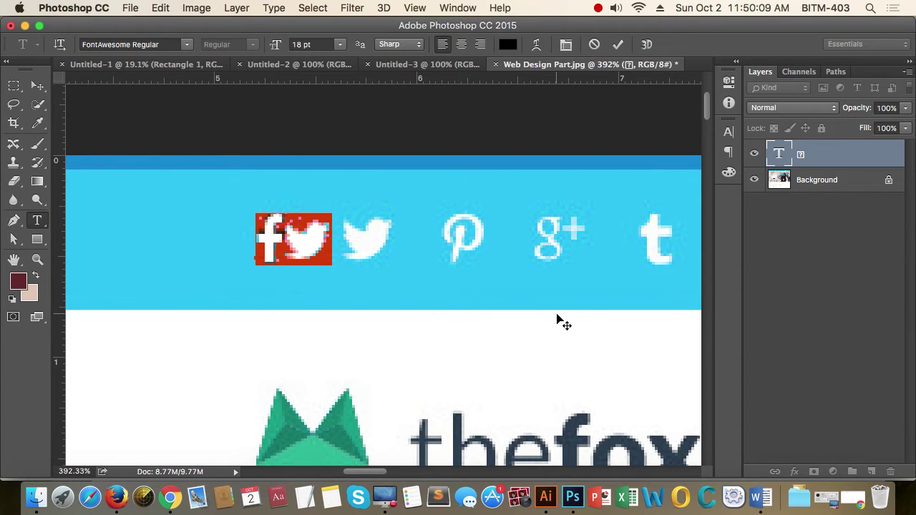
key(super+t)
key(alt+Right)
key(alt+Right)
key(alt+Right)
key(alt+Right)
key(alt+Right)
key(alt+Right)
key(alt+Right)
key(alt+Right)
key(alt+Right)
key(alt+Right)
key(alt+Right)
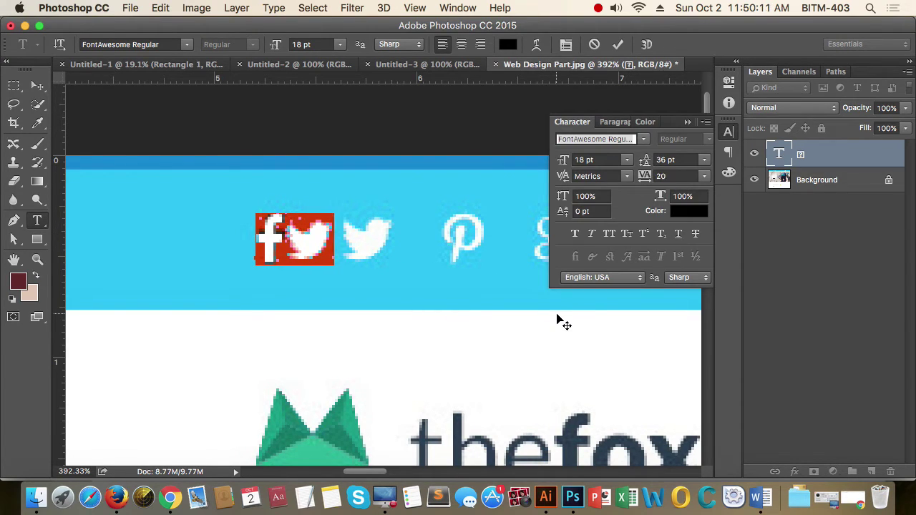
key(alt+Right)
key(alt+Right)
key(alt+Right)
key(alt+Right)
key(alt+Right)
key(alt+Right)
key(alt+Right)
key(alt+Right)
key(alt+Right)
key(alt+Right)
key(alt+Right)
key(alt+Right)
key(alt+Right)
key(alt+Right)
key(alt+Right)
key(alt+Right)
key(alt+Right)
key(alt+Right)
key(alt+Right)
key(alt+Right)
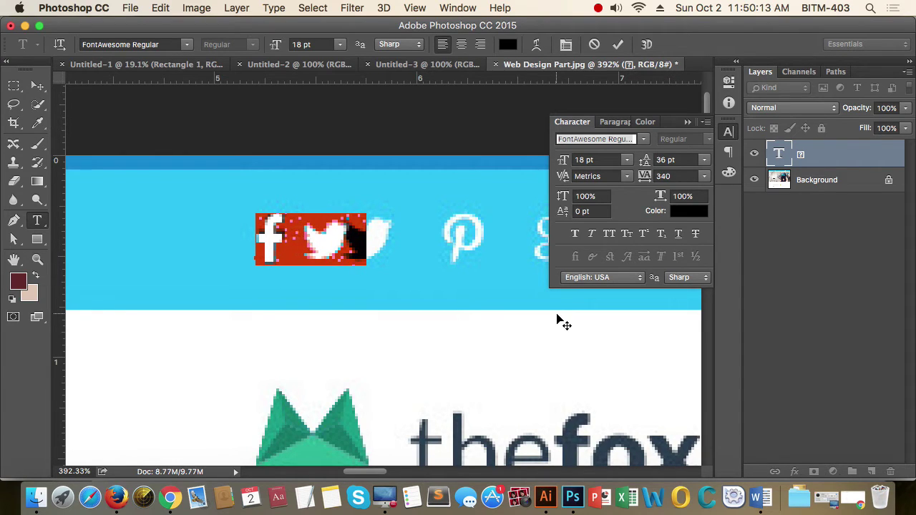
key(alt+Right)
key(alt+Right)
key(alt+Right)
key(alt+Right)
key(alt+Right)
key(alt+Right)
key(alt+Right)
key(alt+Right)
key(alt+Right)
key(alt+Right)
key(alt+Right)
key(alt+Right)
key(alt+Right)
key(alt+Right)
key(alt+Right)
key(alt+Right)
key(alt+Right)
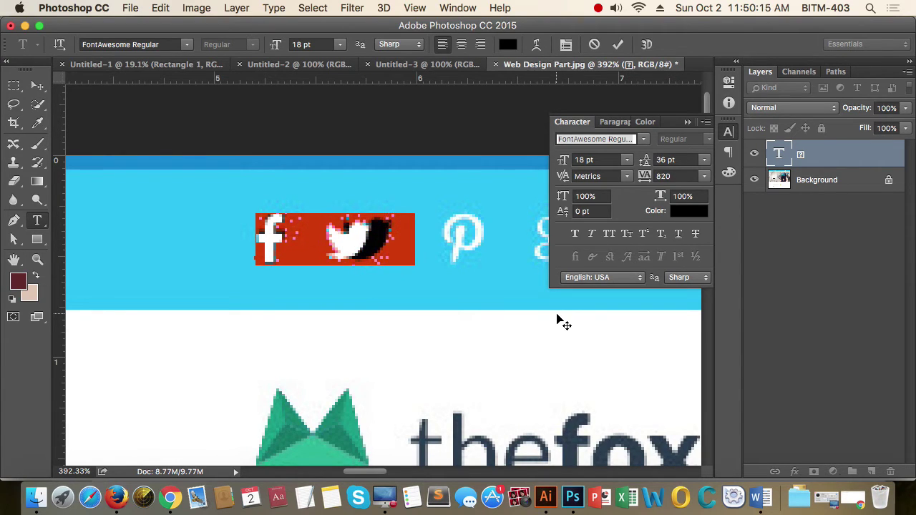
key(alt+Right)
key(alt+Right)
key(alt+Right)
key(alt+Right)
key(alt+Right)
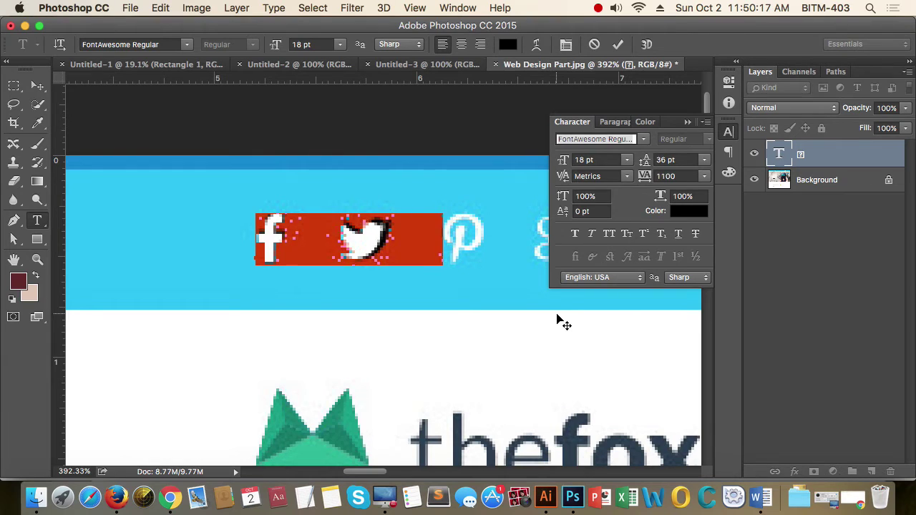
key(alt+Right)
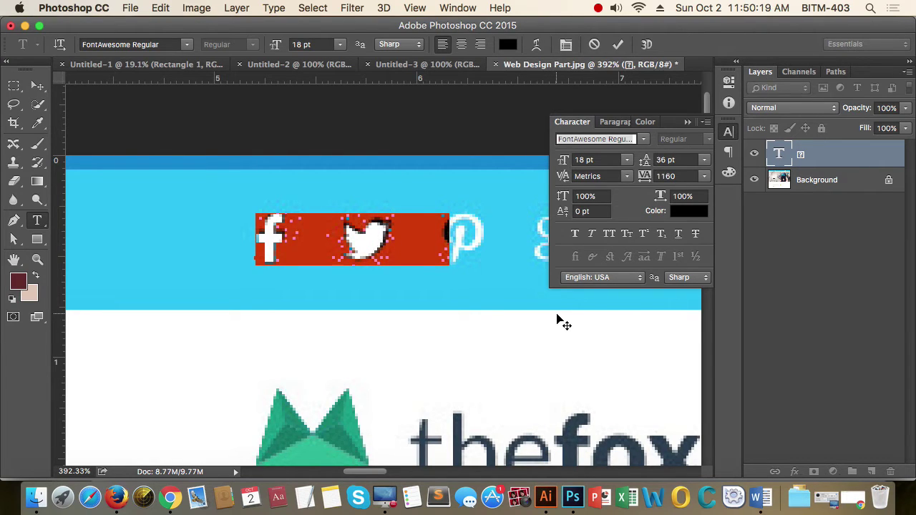
click(728, 131)
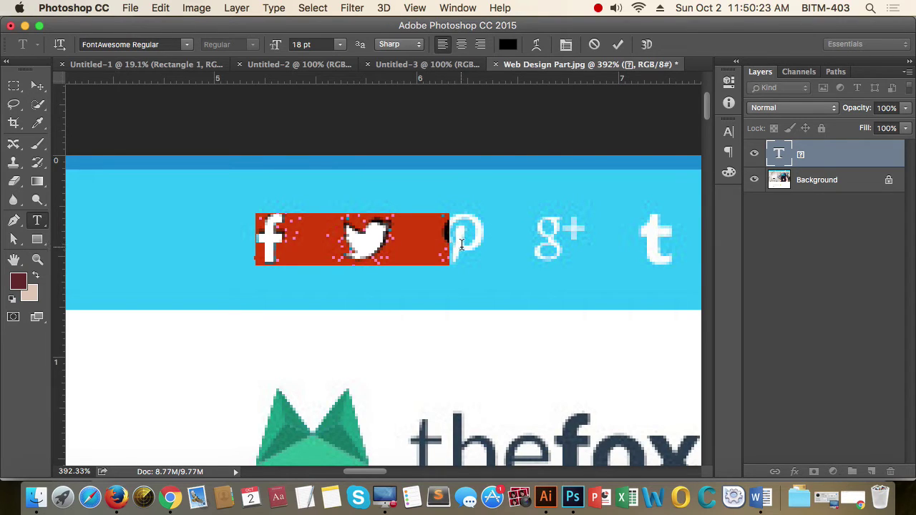
Place the text cursor after the Twitter glyph and examine the remaining social icons further along the header.
click(457, 243)
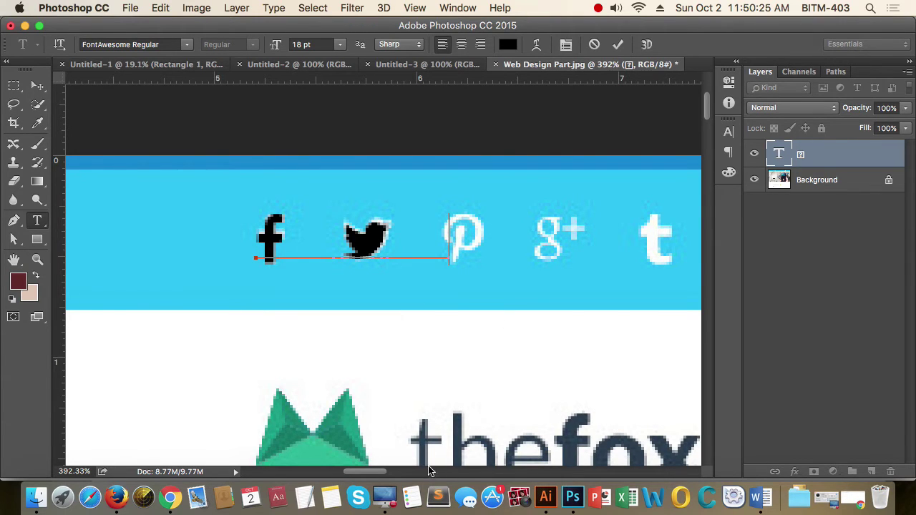
drag(368, 472, 385, 473)
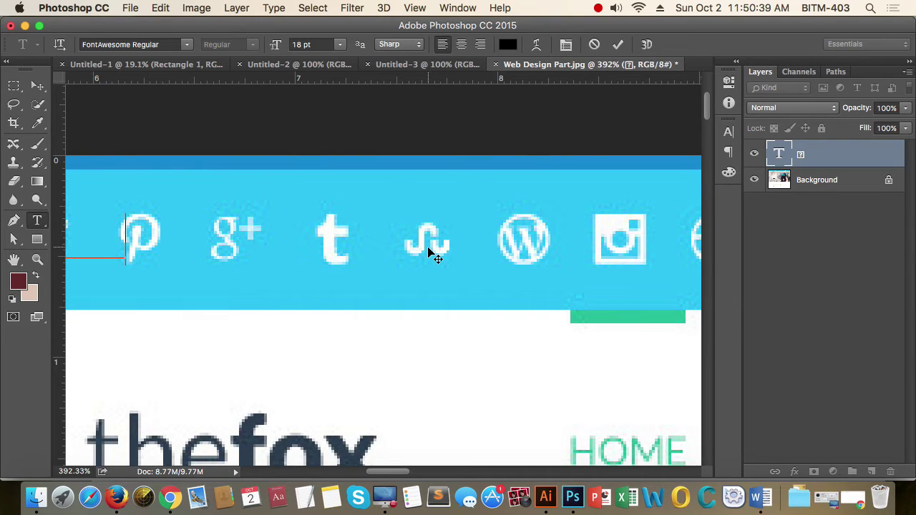
Switch to the Font Awesome Cheatsheet in Firefox, find "pint", and copy the icon glyph beside fa-pinterest-p.
scroll(428, 472, right, 5)
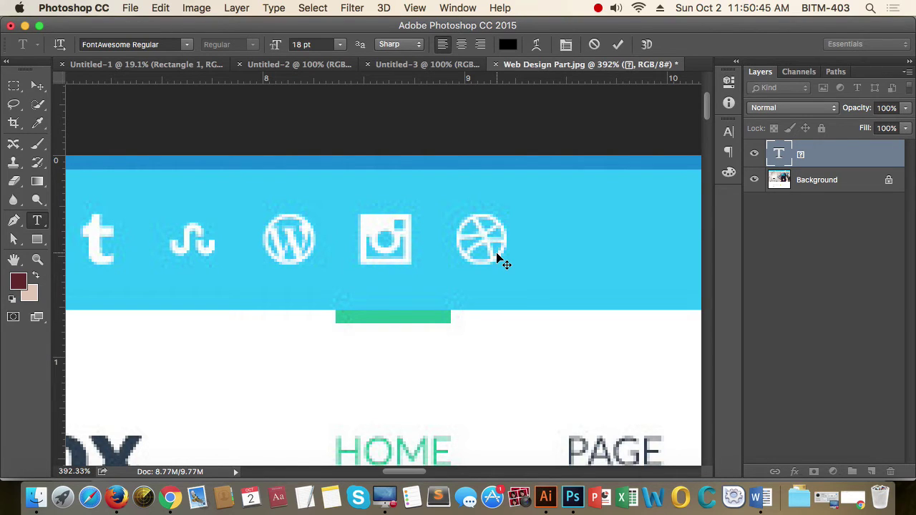
drag(420, 473, 371, 474)
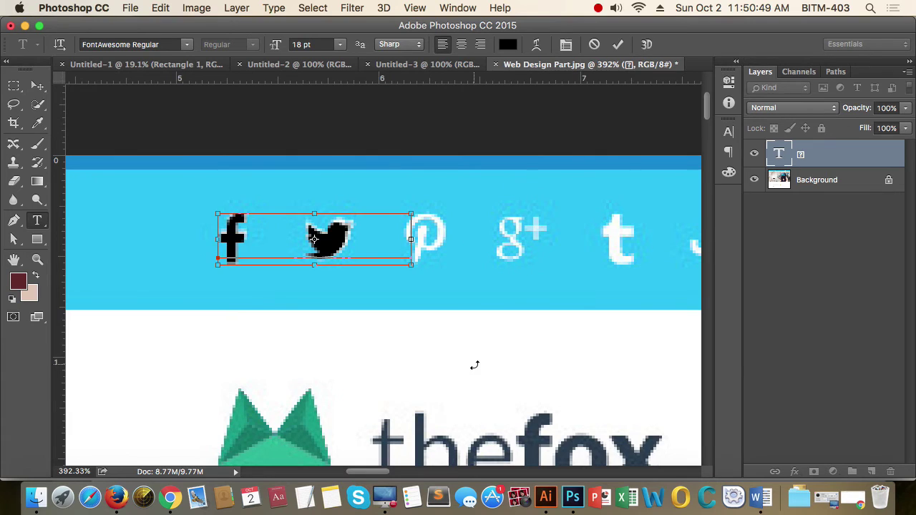
key(super+Tab)
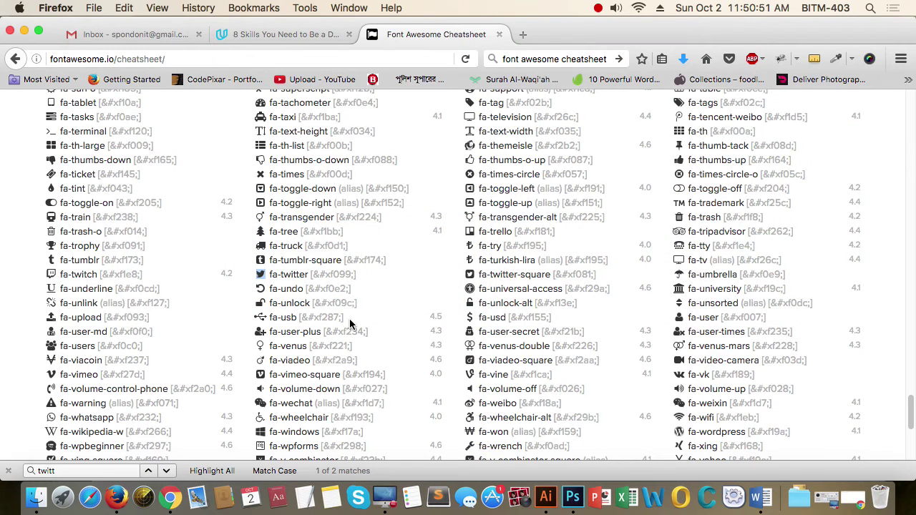
key(super+Tab)
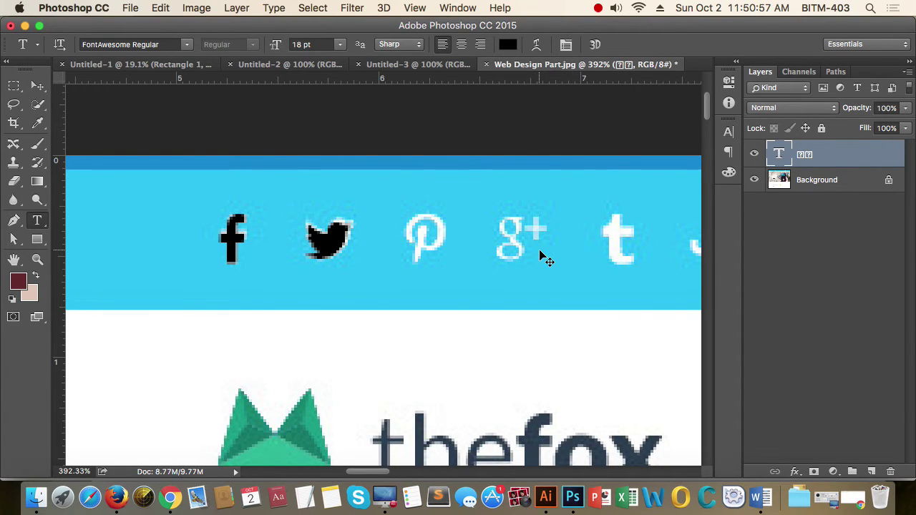
key(super+Tab)
double_click(76, 471)
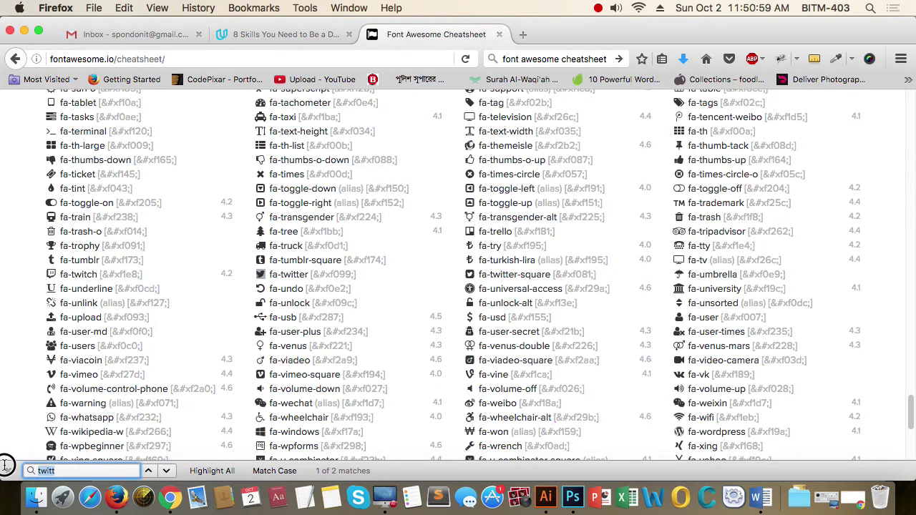
text(pinta)
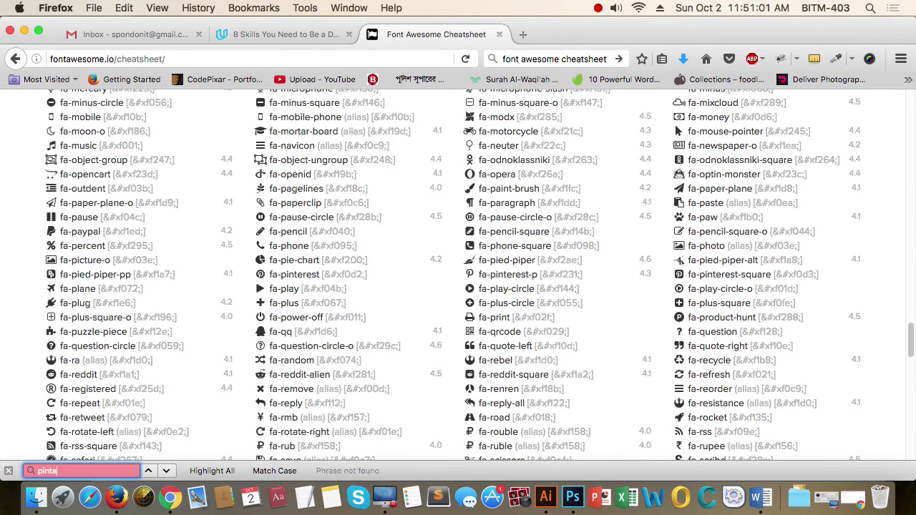
key(BackSpace)
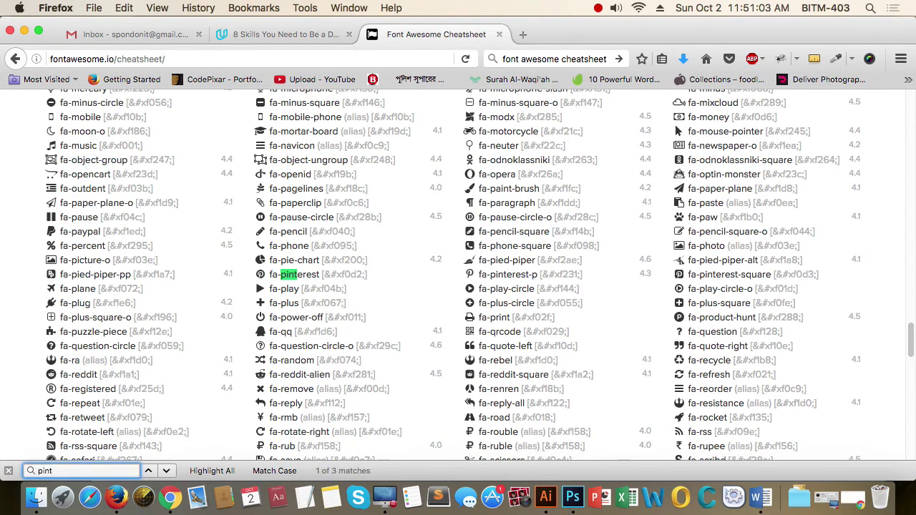
key(super+Tab)
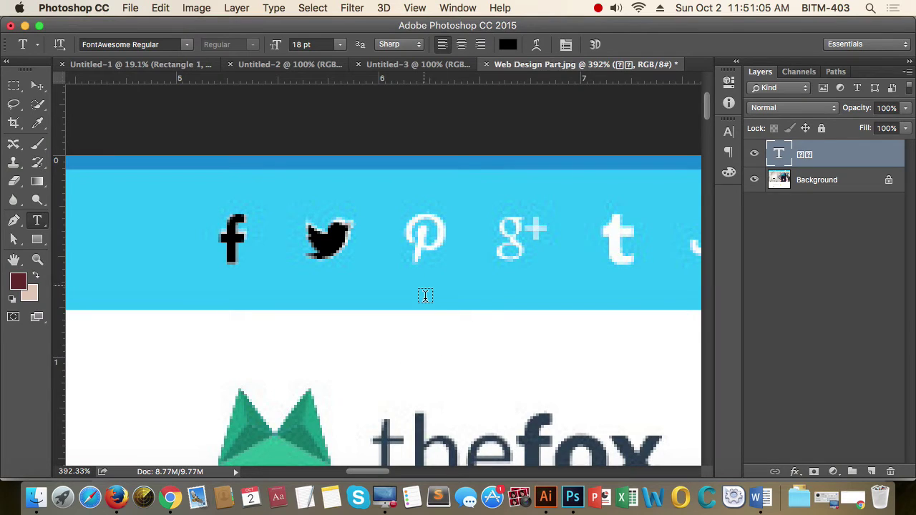
key(super+Tab)
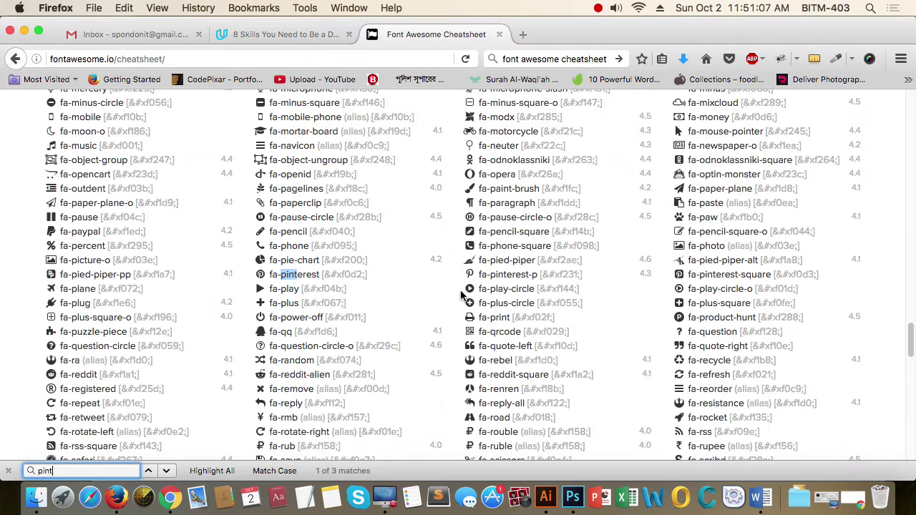
click(471, 272)
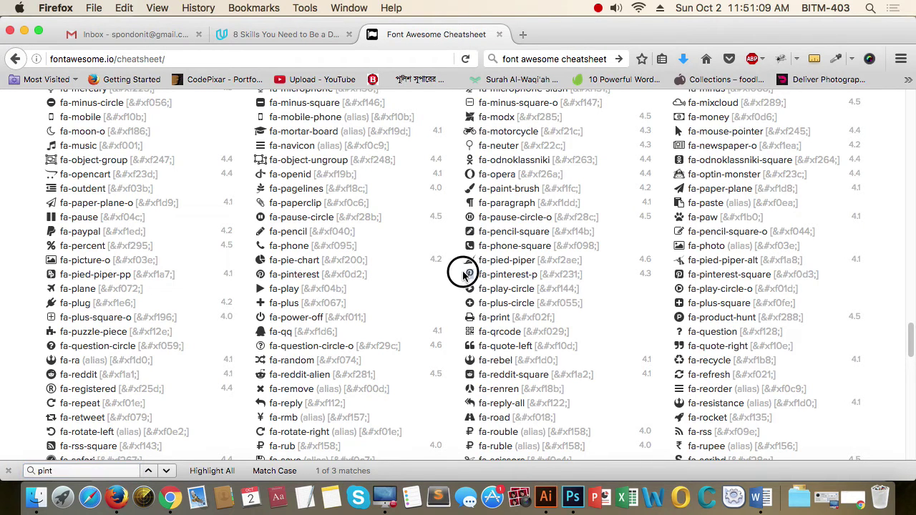
Switch to Photoshop and paste the Pinterest glyph after the Twitter glyph in the icon text layer.
key(super+Tab)
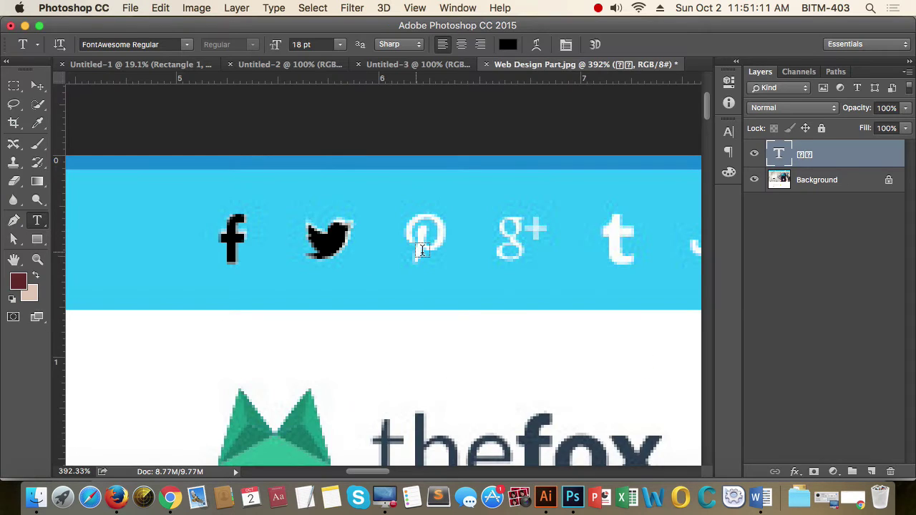
click(386, 244)
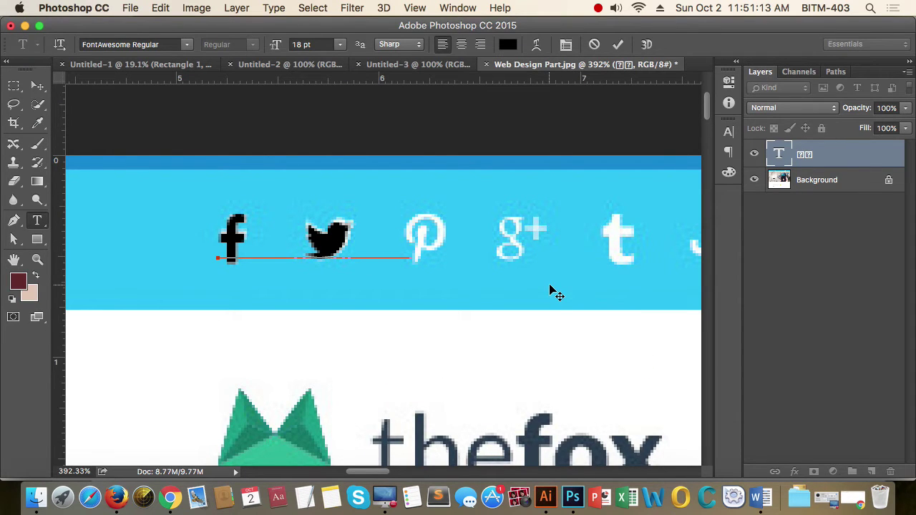
key(super+a)
key(super+v)
Return to the Font Awesome Cheatsheet in Firefox, find "goo", and copy the icon glyph beside fa-google-plus.
key(super+Tab)
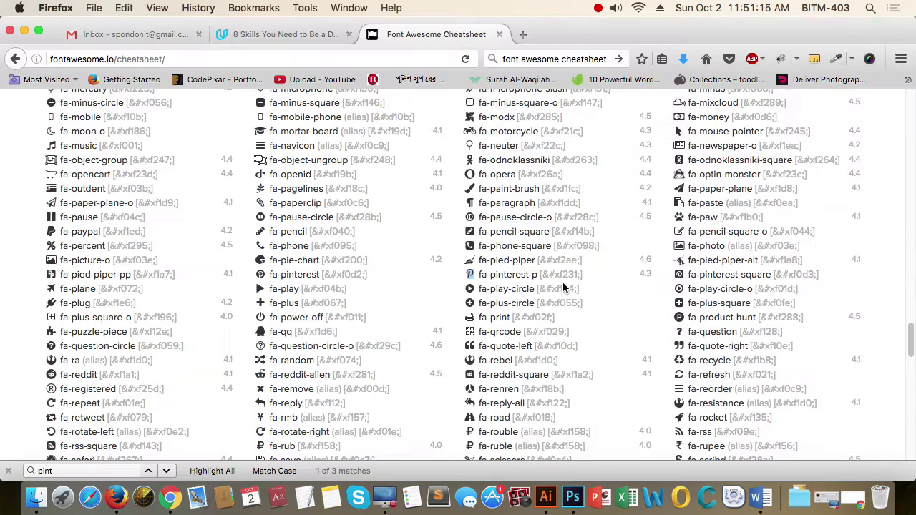
click(73, 473)
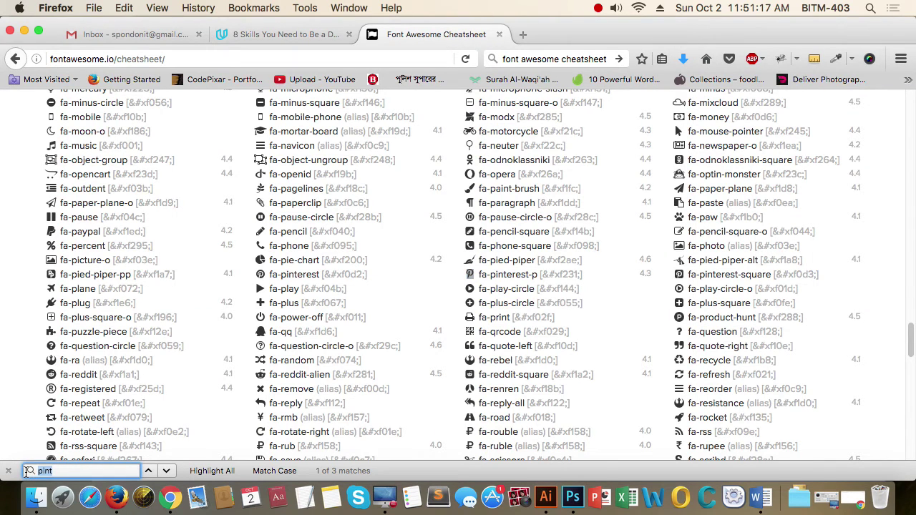
text(goo)
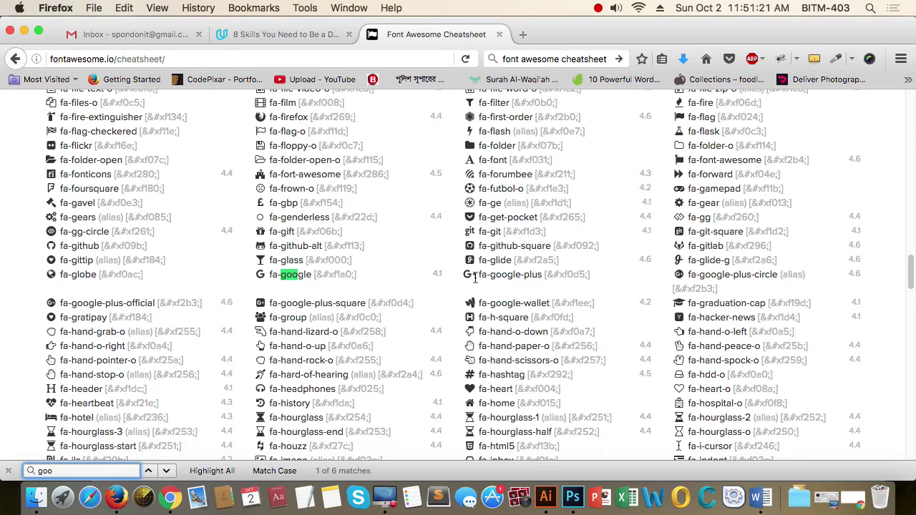
mouse_move(476, 276)
mouse_down()
mouse_move(475, 267)
mouse_move(467, 272)
mouse_up()
key(super+c)
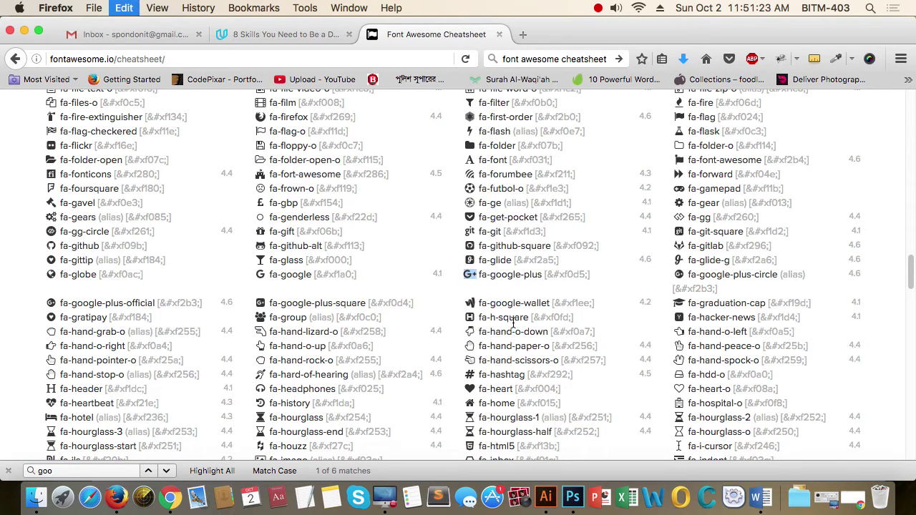
Switch to Photoshop and paste the Google Plus glyph after the Pinterest glyph in the same text layer.
key(super+Tab)
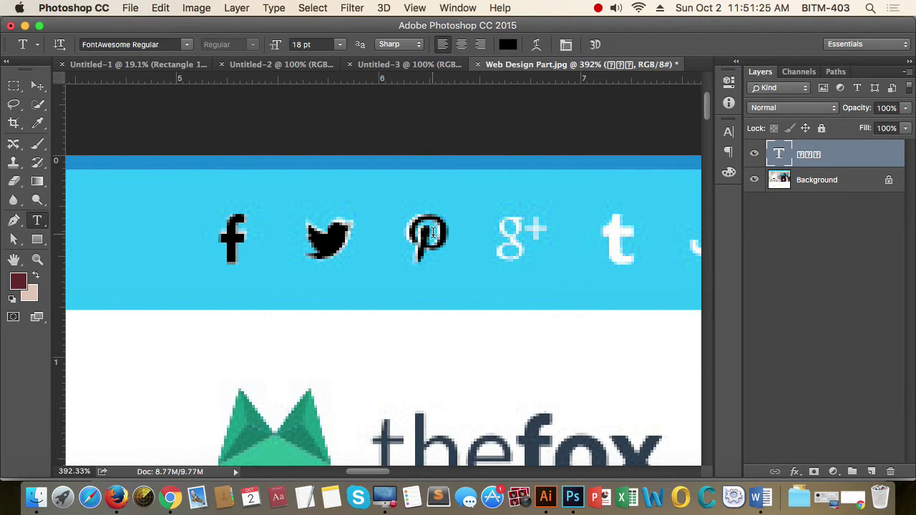
click(476, 240)
key(super+v)
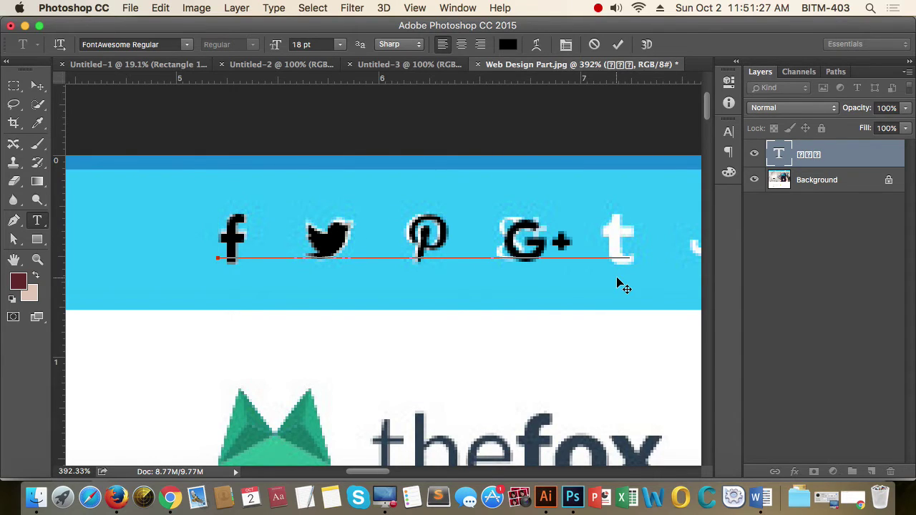
Reduce the tracking of all four glyphs to 1120 to match the original icon spacing, and commit the text.
key(super+a)
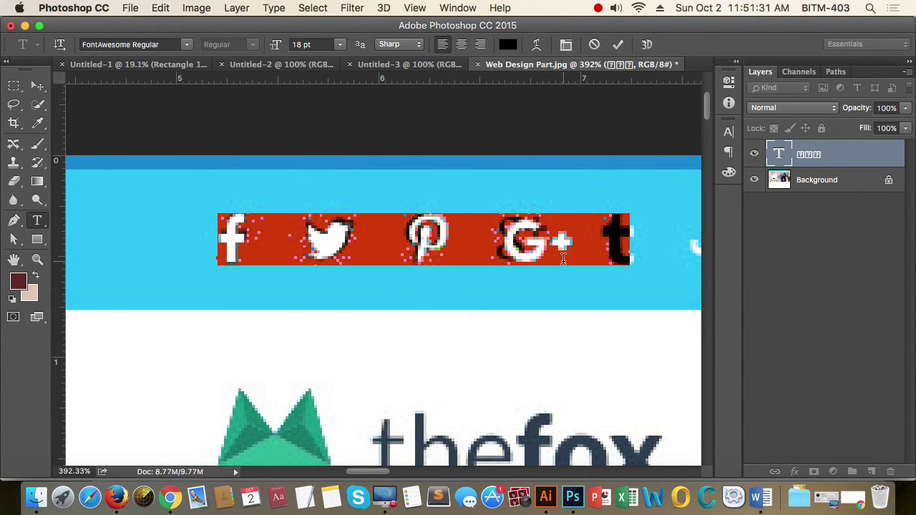
key(alt+Left)
key(alt+Left)
key(alt+Left)
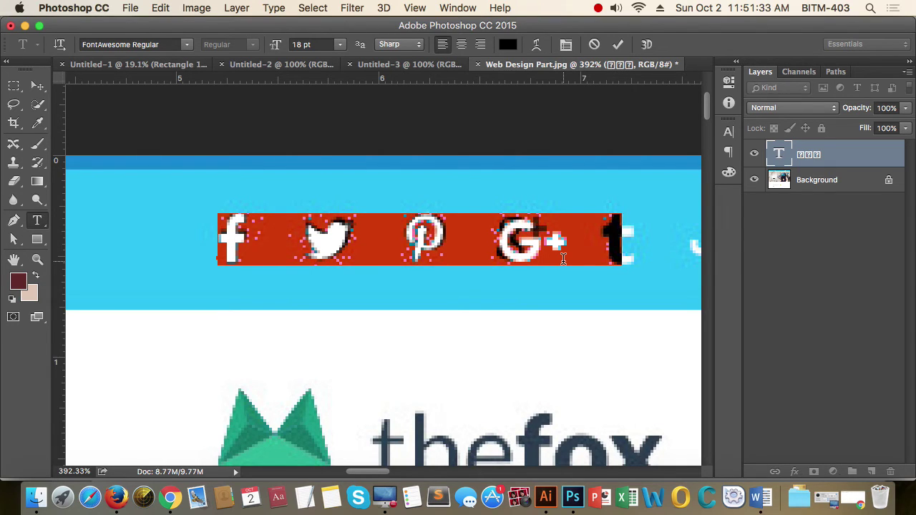
click(38, 85)
Add a new text layer reading "Home" just below the original HOME item of the navigation menu.
alt+click(464, 273)
alt+click(453, 263)
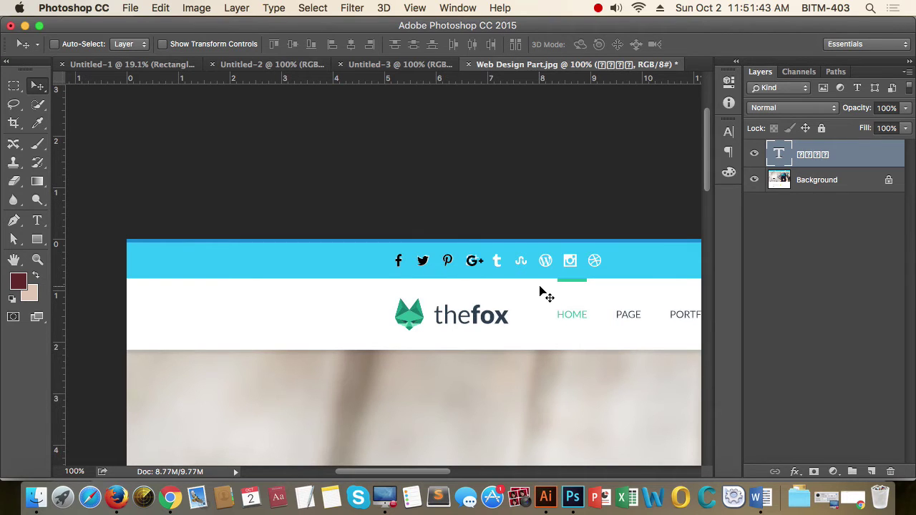
drag(543, 294, 572, 315)
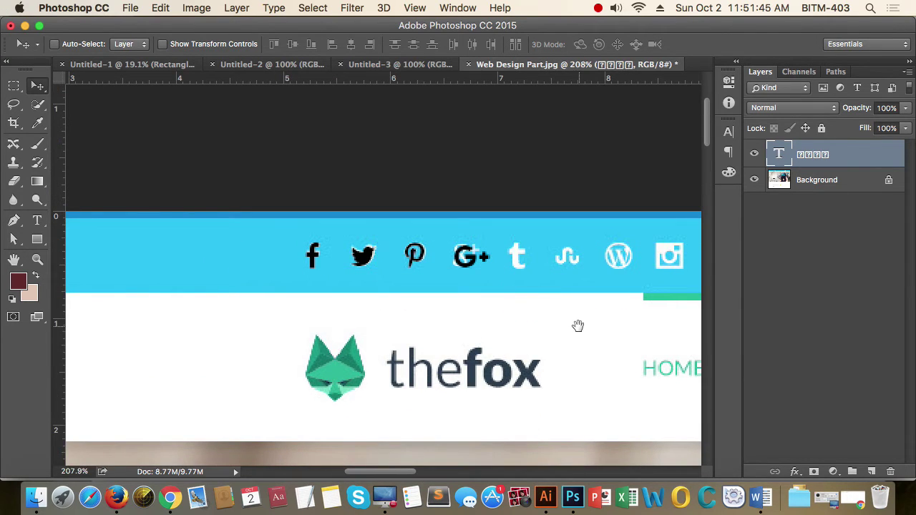
scroll(578, 325, down, 1)
scroll(476, 312, right, 1)
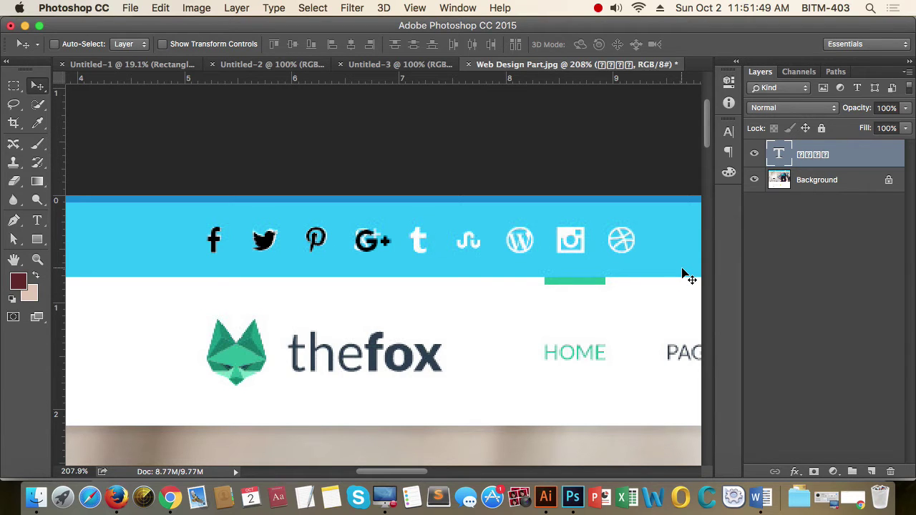
drag(577, 337, 426, 299)
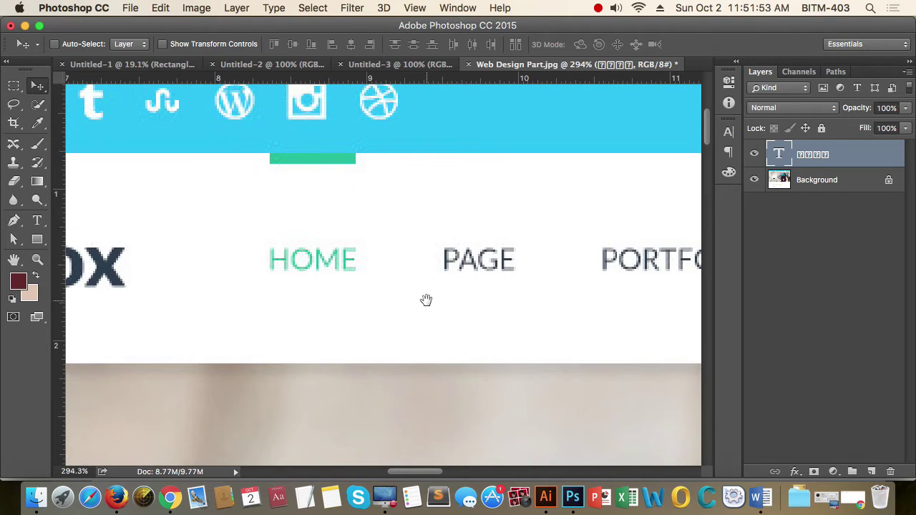
key(t)
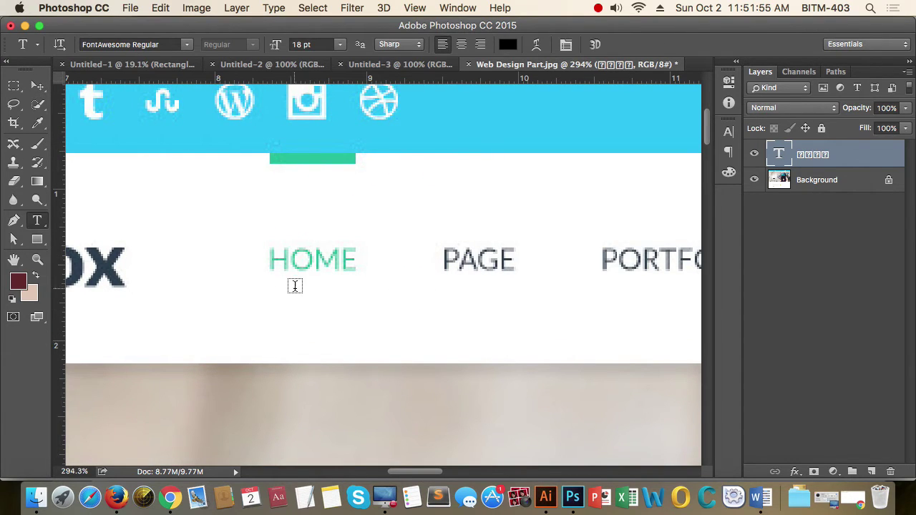
click(273, 295)
text(H)
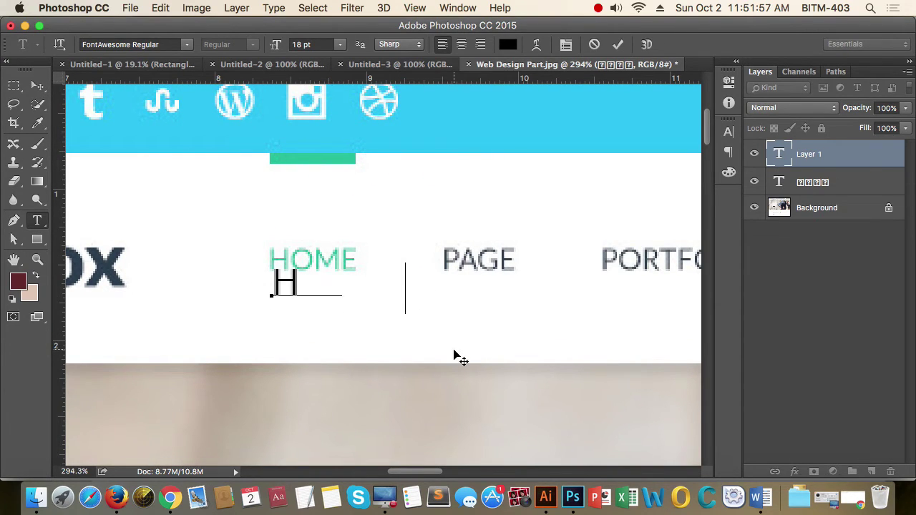
text(ome)
Set the tracking of the Home text to 0 and apply All Caps to it.
key(super+a)
key(super+t)
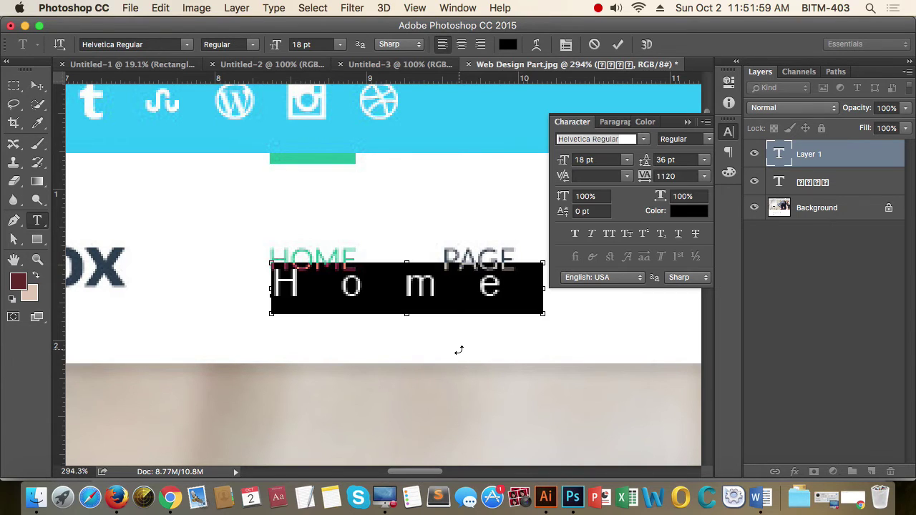
double_click(683, 176)
text(0)
key(Return)
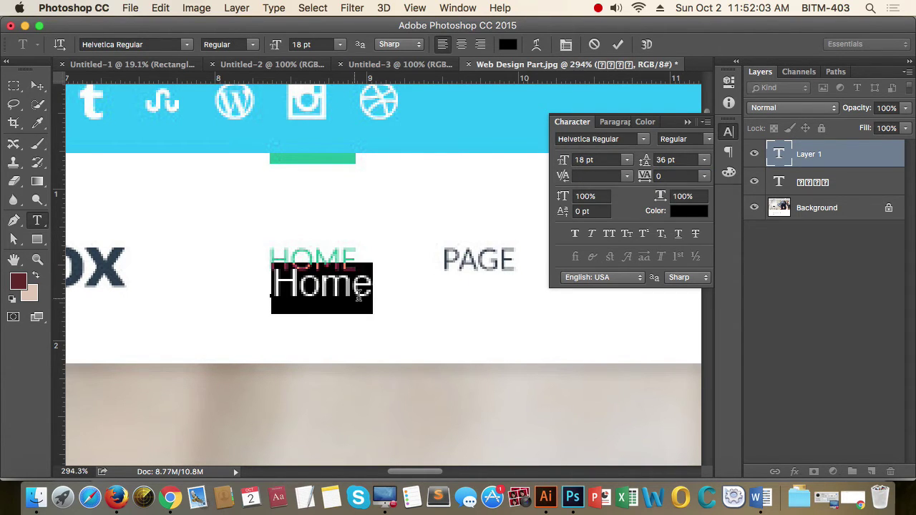
click(609, 236)
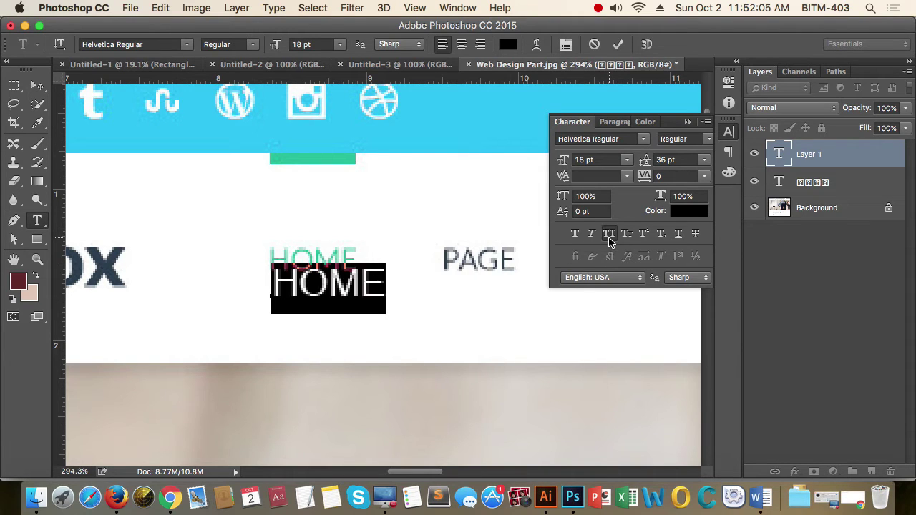
click(729, 134)
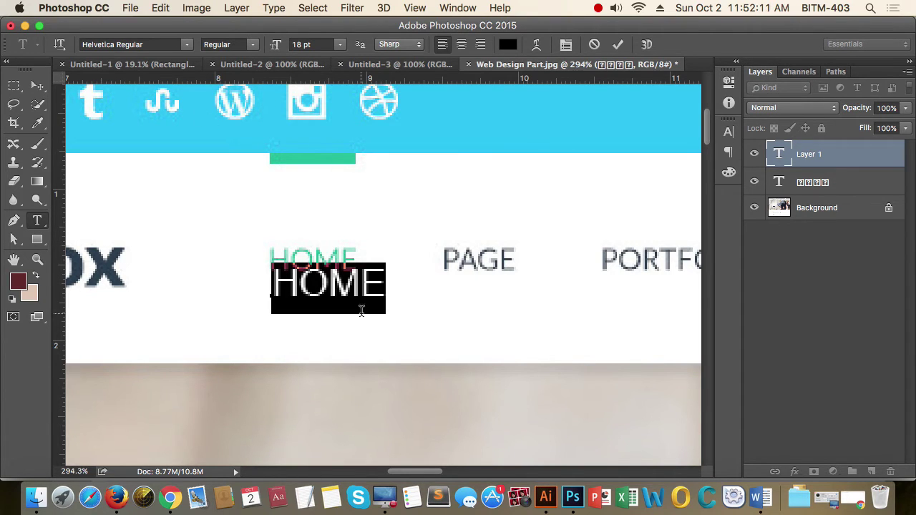
Move the Home text clear below the original HOME menu item and set its font to Open Sans Light.
click(37, 85)
mouse_move(330, 289)
mouse_down()
mouse_move(333, 317)
mouse_move(333, 302)
mouse_up()
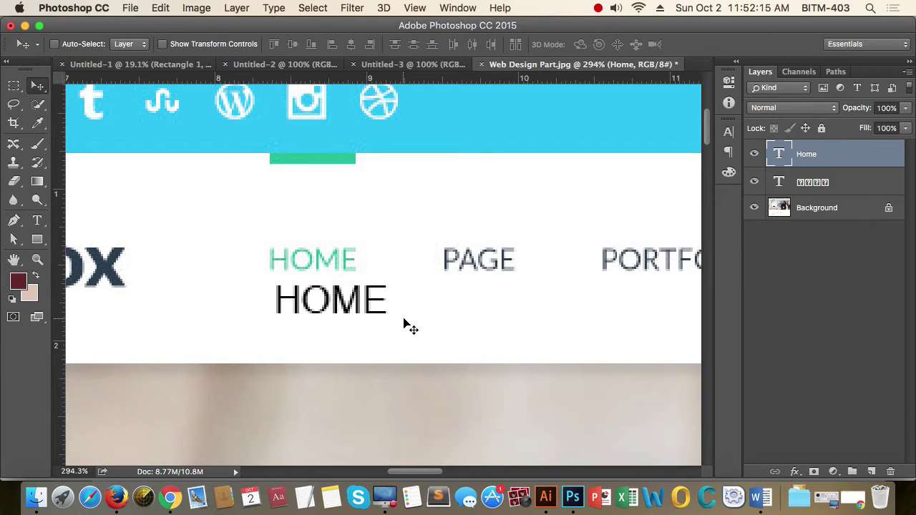
key(t)
click(166, 44)
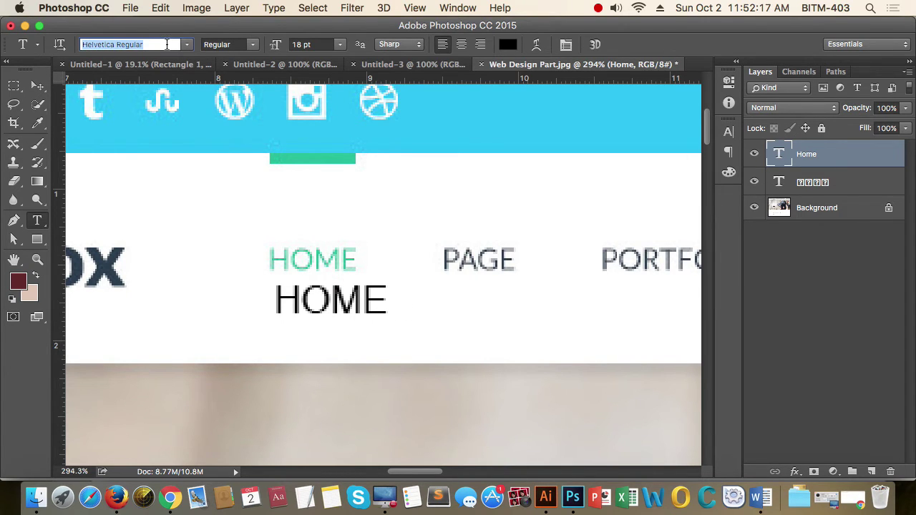
text(op)
key(Down)
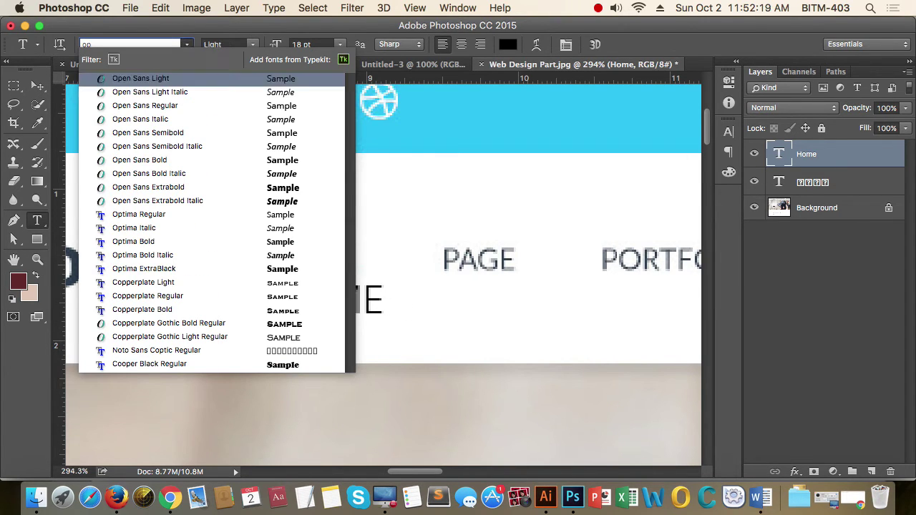
key(Return)
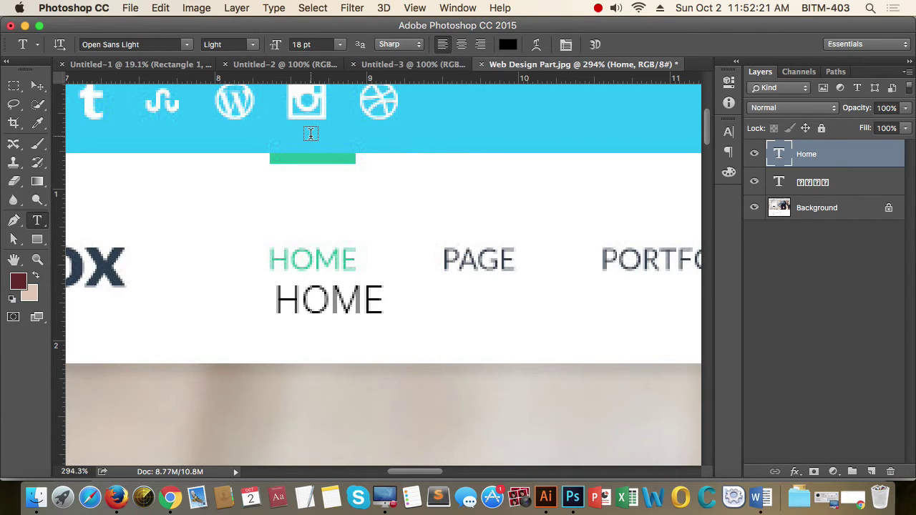
click(37, 86)
drag(287, 293, 312, 286)
scroll(312, 287, up, 3)
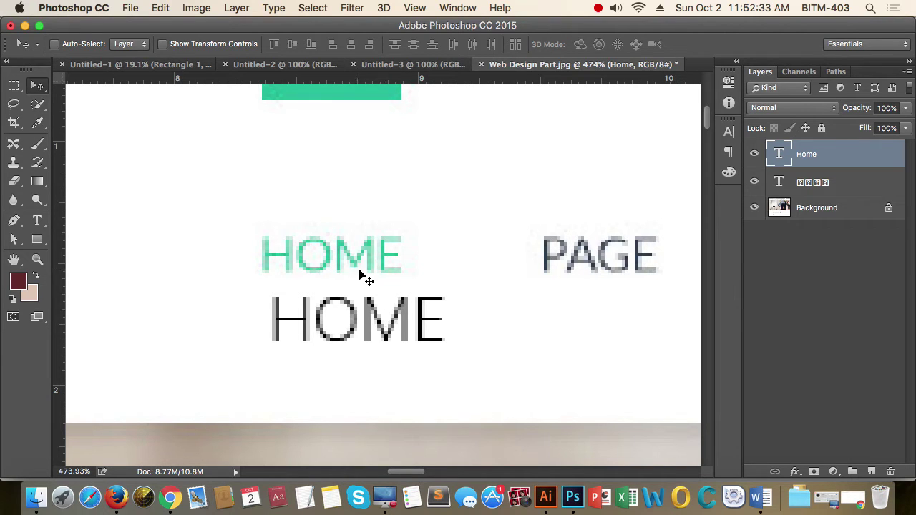
Move the Home text directly beneath the original HOME menu item and set its font to Palatino Linotype Italic.
drag(362, 347, 334, 308)
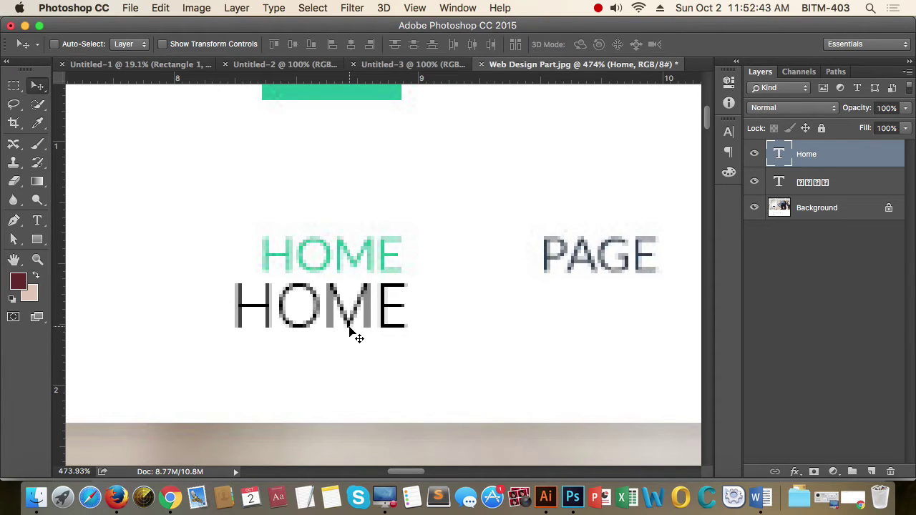
drag(351, 331, 381, 322)
key(t)
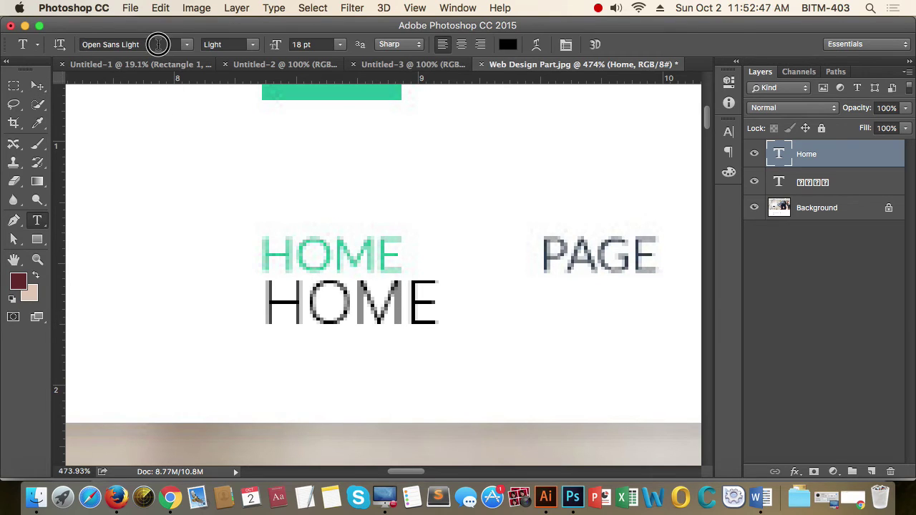
click(147, 43)
text(lat)
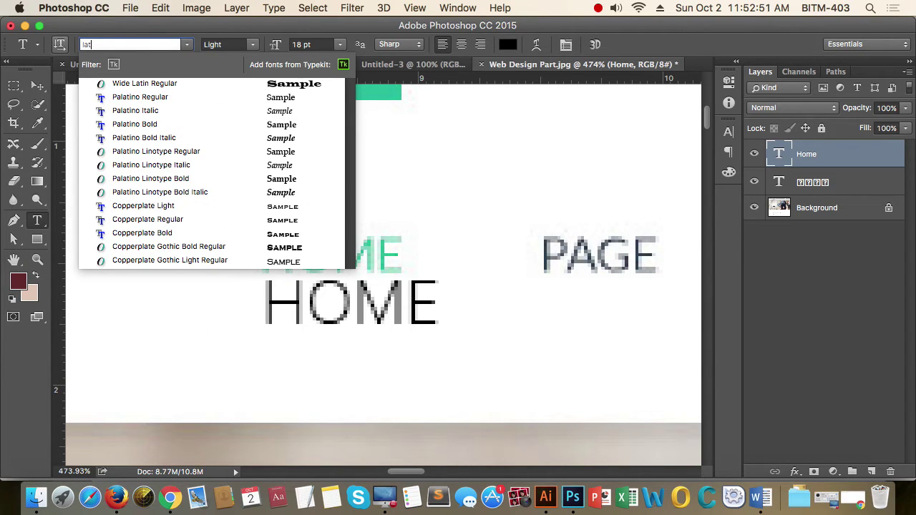
key(Down)
key(Down)
key(Down)
key(Down)
key(Down)
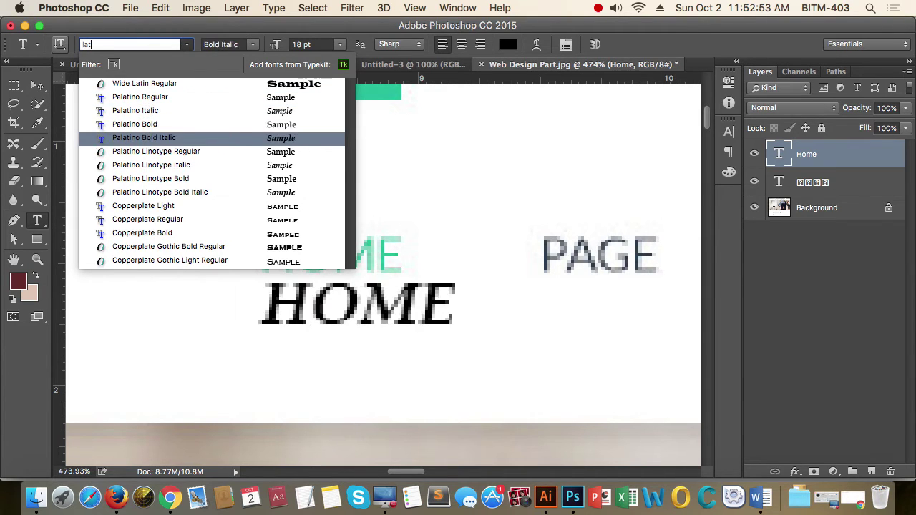
key(Down)
key(Down)
key(Return)
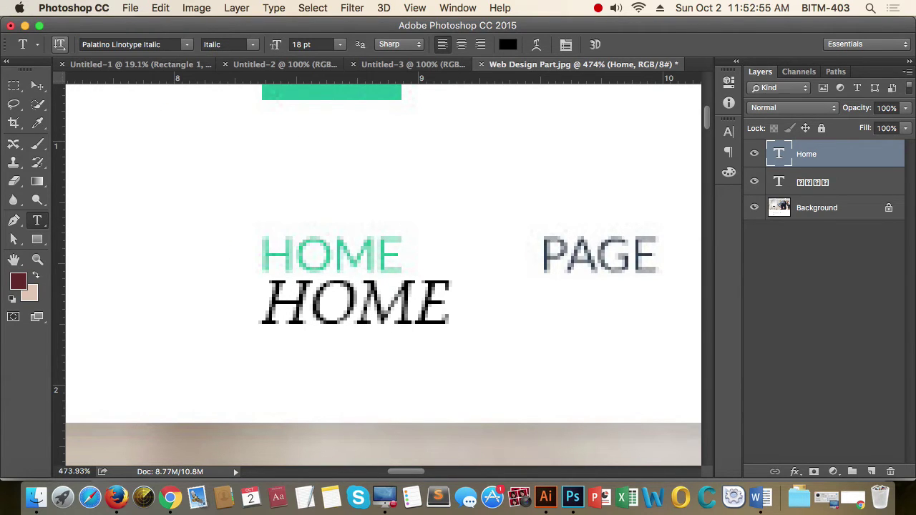
click(37, 86)
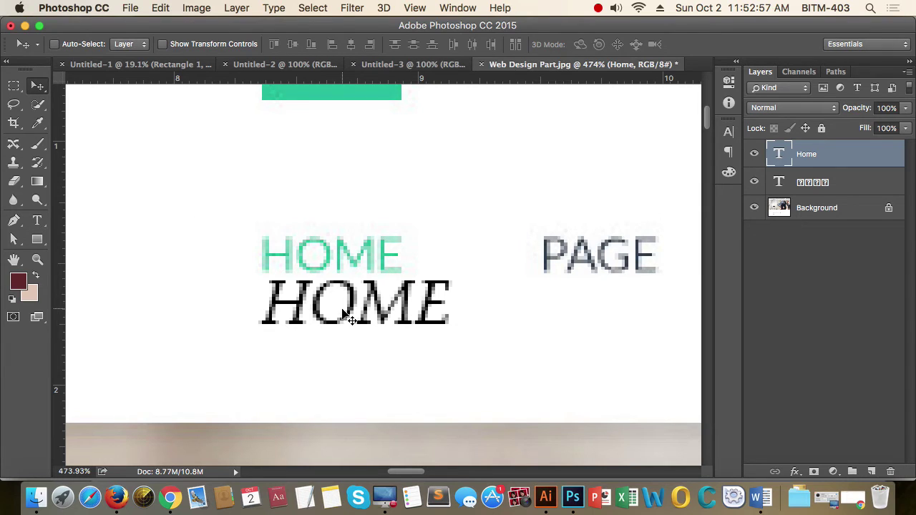
click(117, 497)
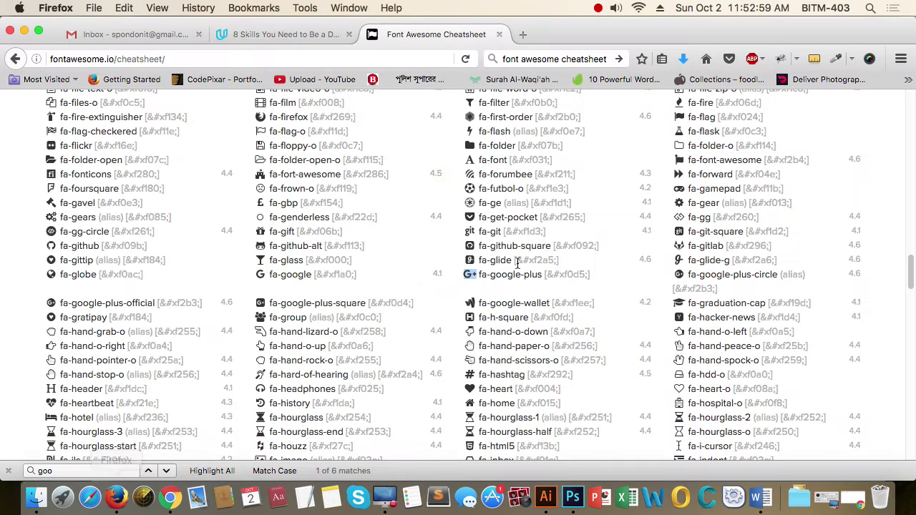
click(522, 35)
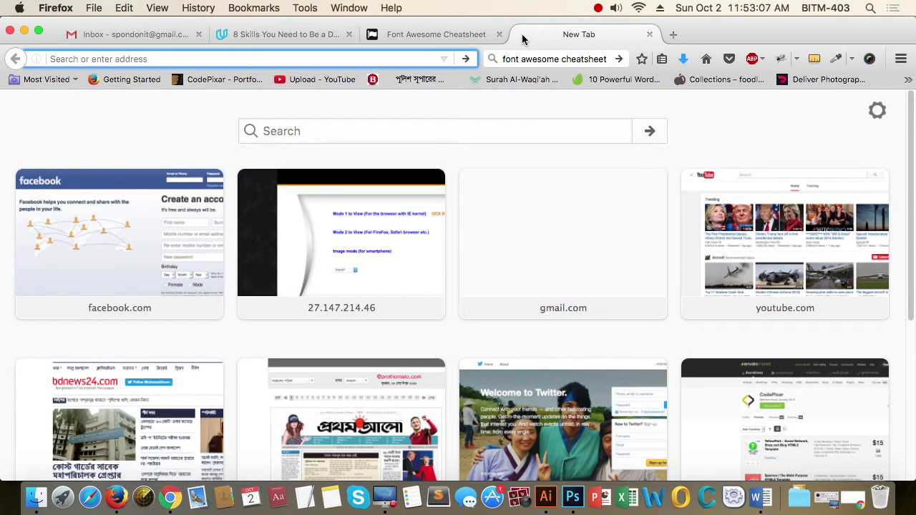
text(y)
key(BackSpace)
text(go)
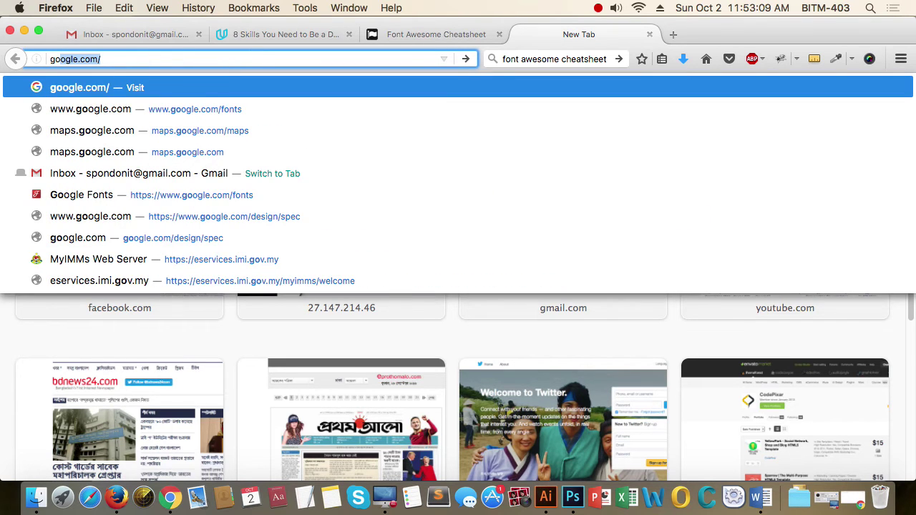
text(1)
key(BackSpace)
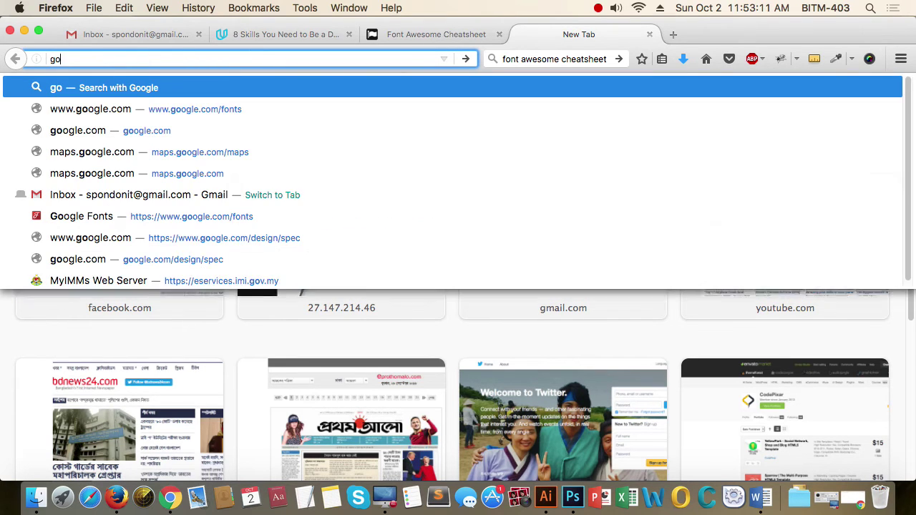
key(Down)
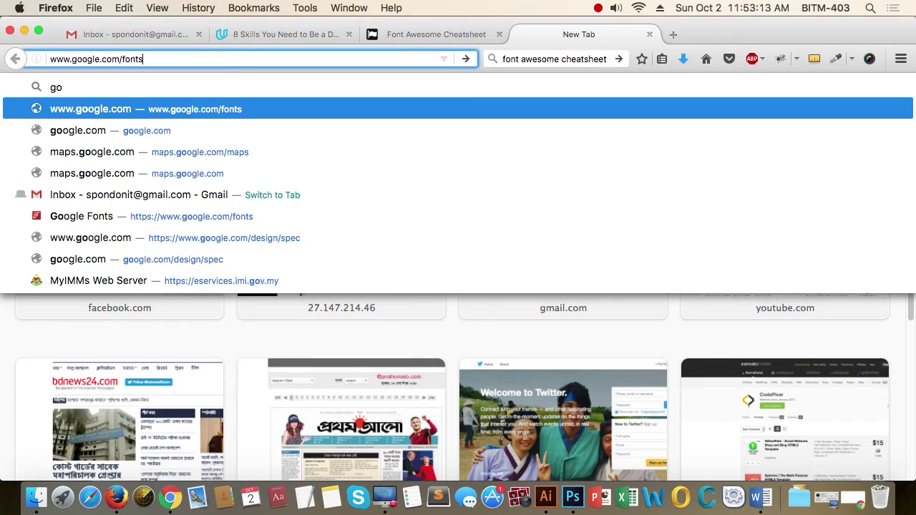
key(Return)
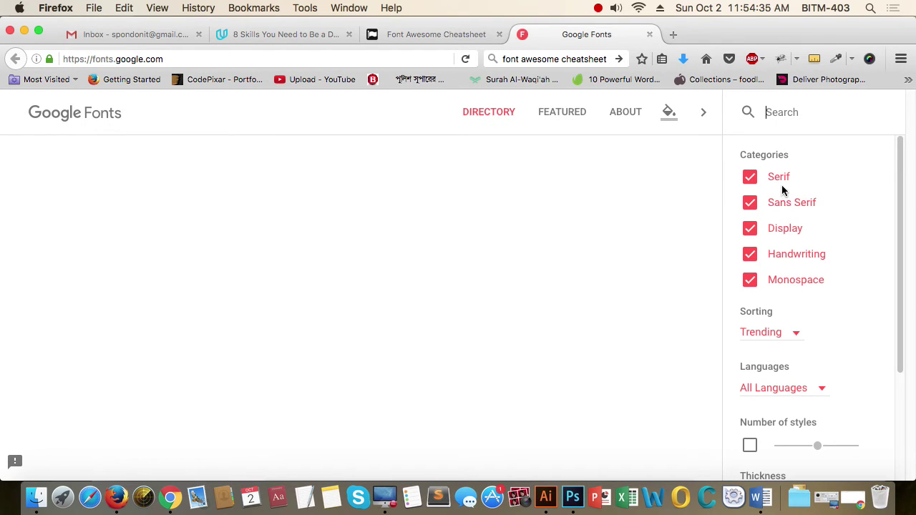
Switch to Photoshop, duplicate the Home text above the original HOME item, and set the copy's font to Open Sans Light.
key(super+Tab)
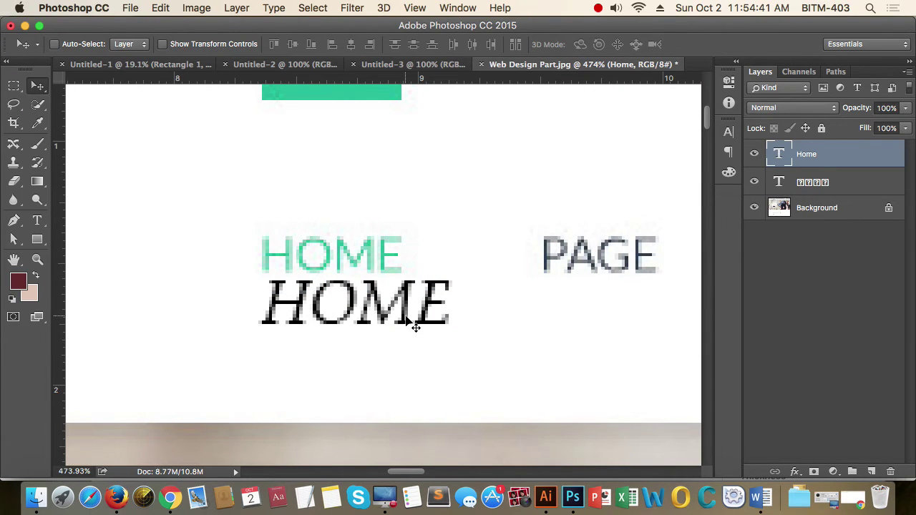
drag(415, 327, 392, 204)
key(t)
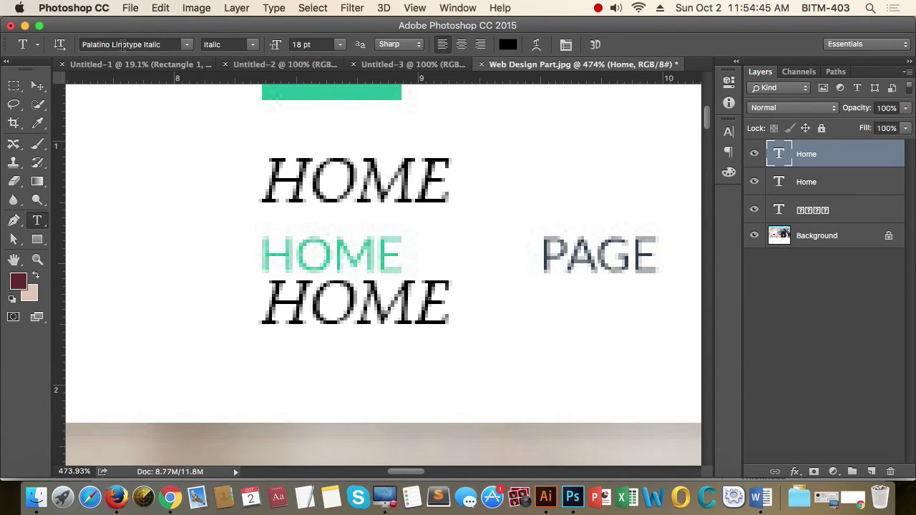
click(122, 44)
text(op)
key(Down)
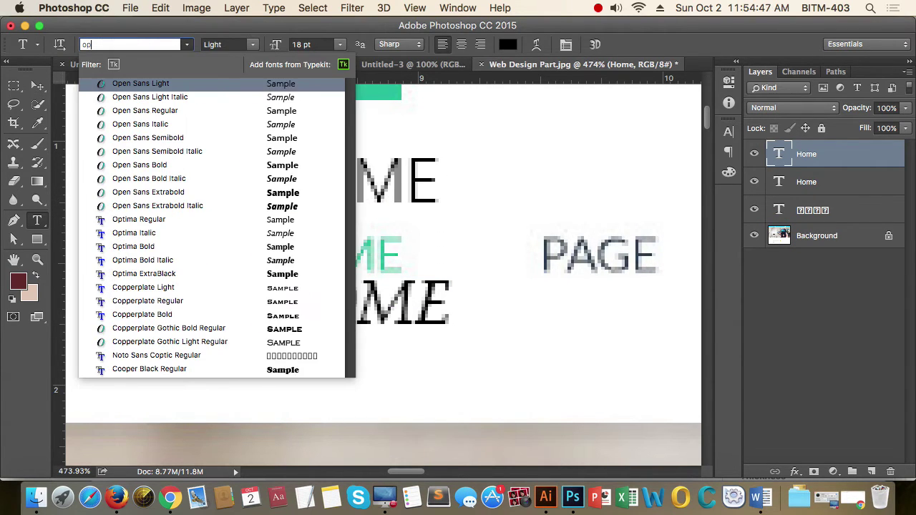
key(Return)
click(37, 86)
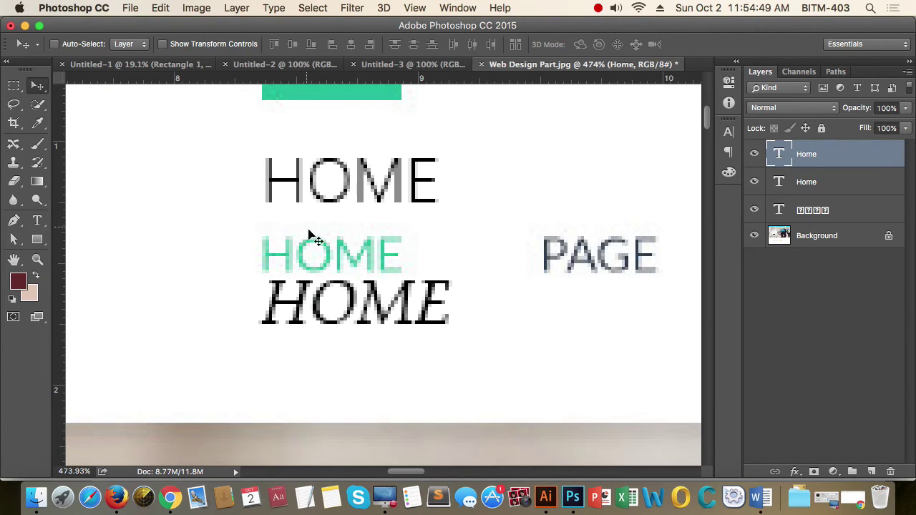
Set the lower Home text to the Regular style of Palatino Linotype and move it slightly down and left.
click(809, 187)
key(t)
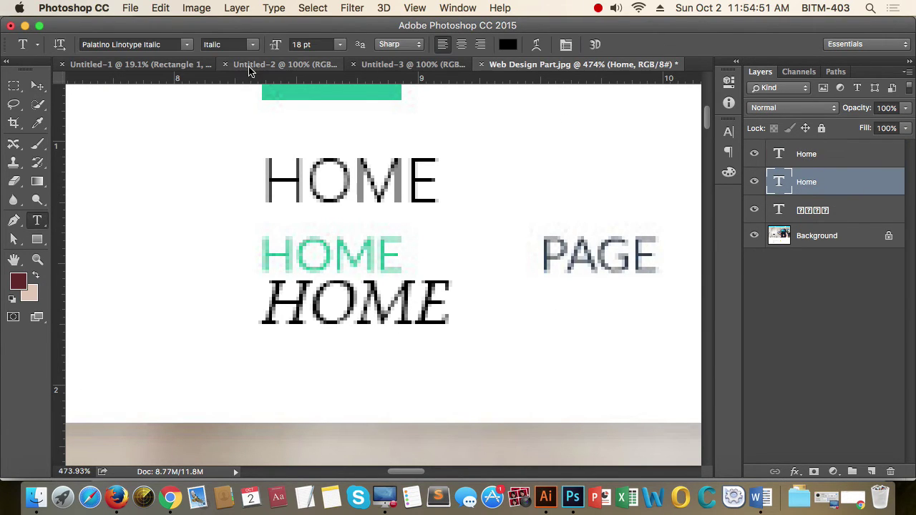
click(246, 46)
click(222, 37)
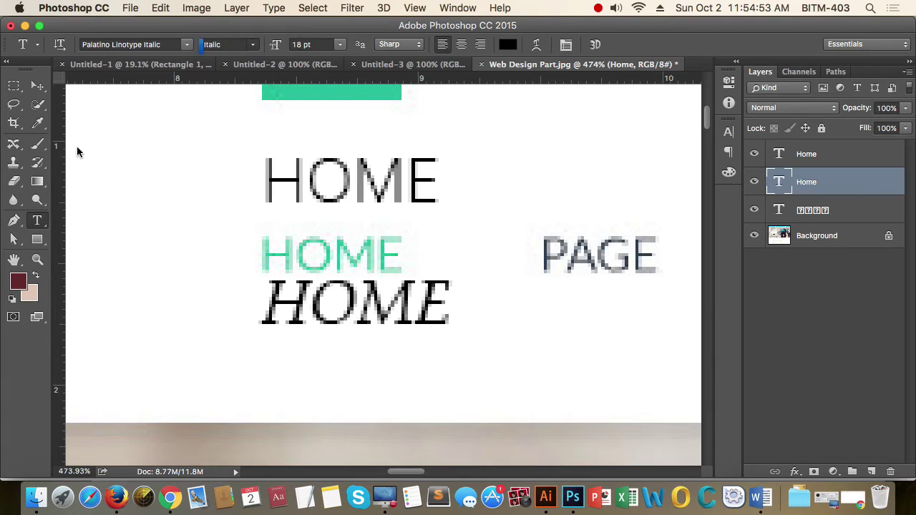
click(38, 86)
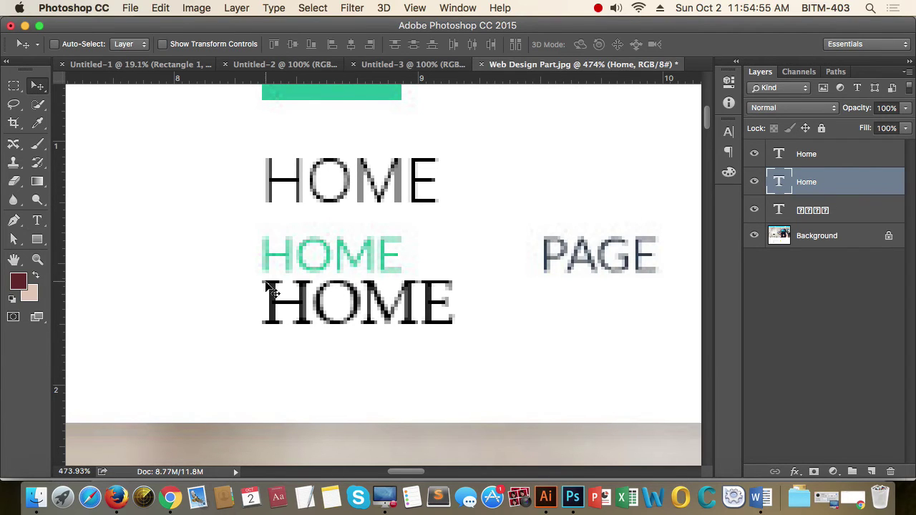
drag(277, 314, 264, 320)
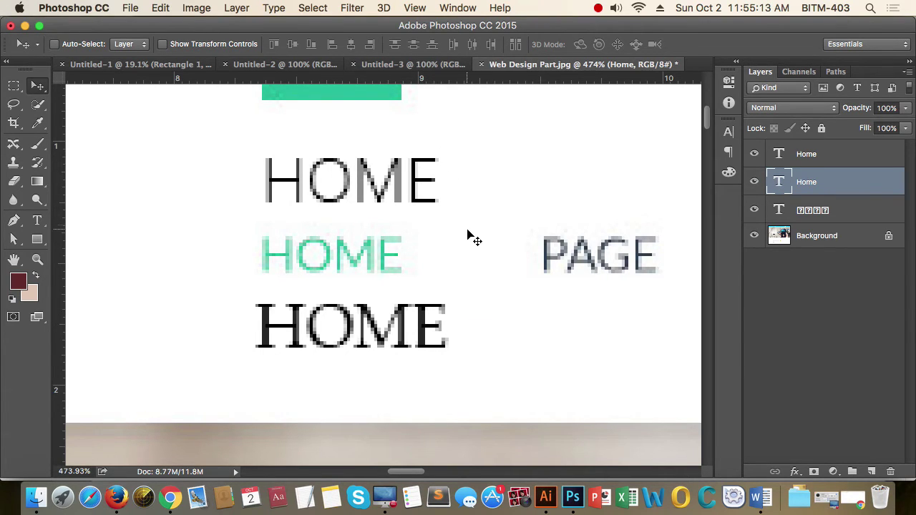
Switch to Firefox, reload the Google Fonts page, and look at the available sorting options.
key(super+Tab)
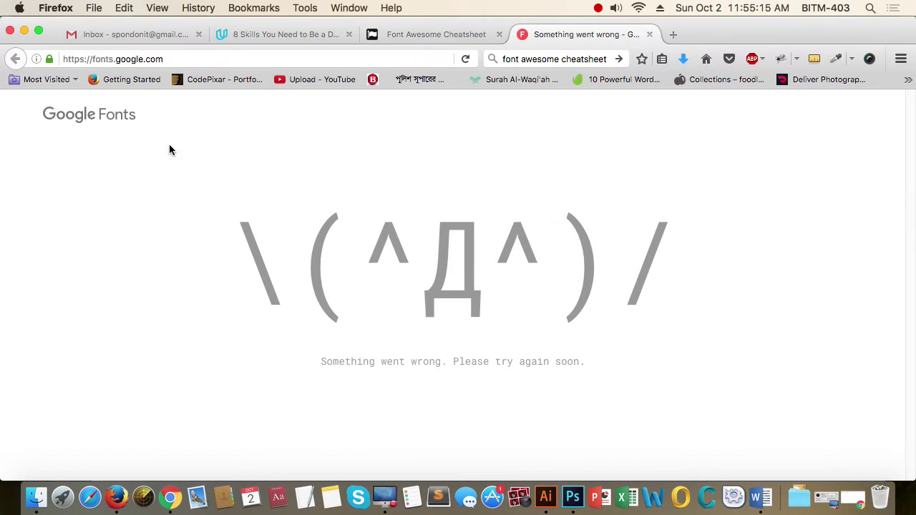
click(465, 58)
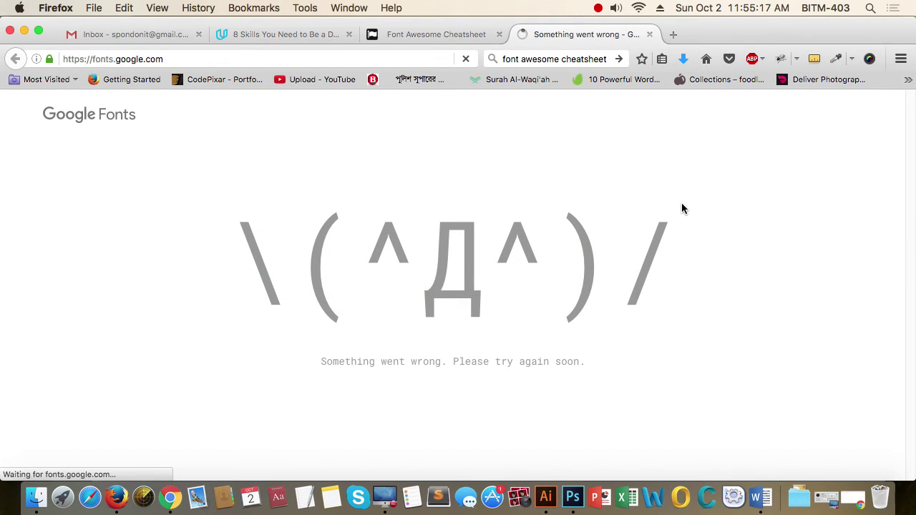
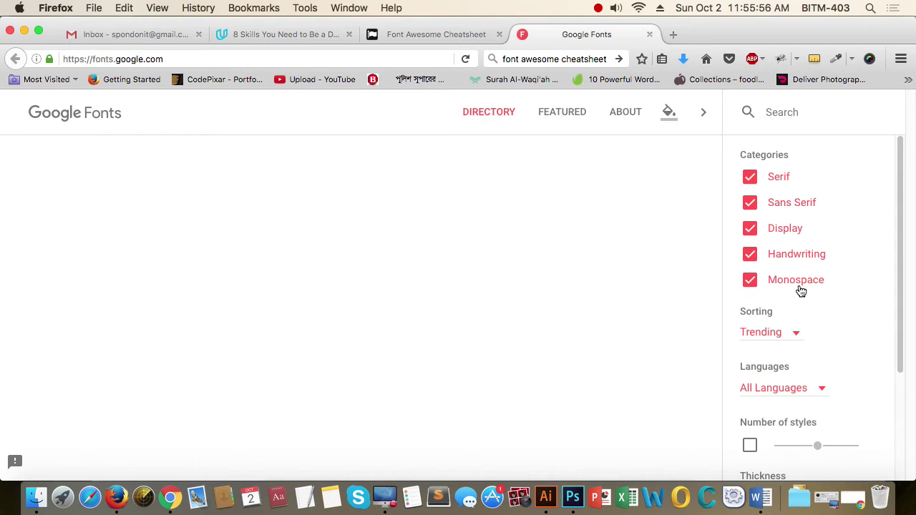
click(797, 335)
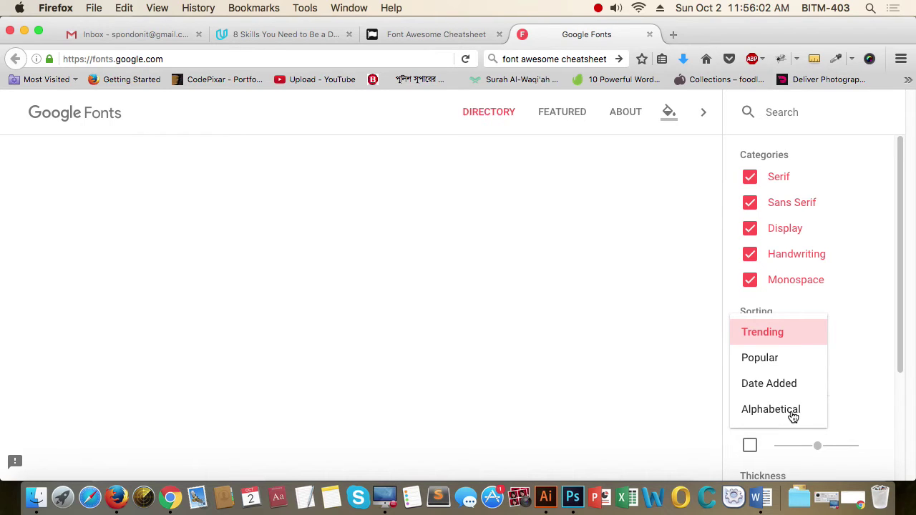
click(863, 347)
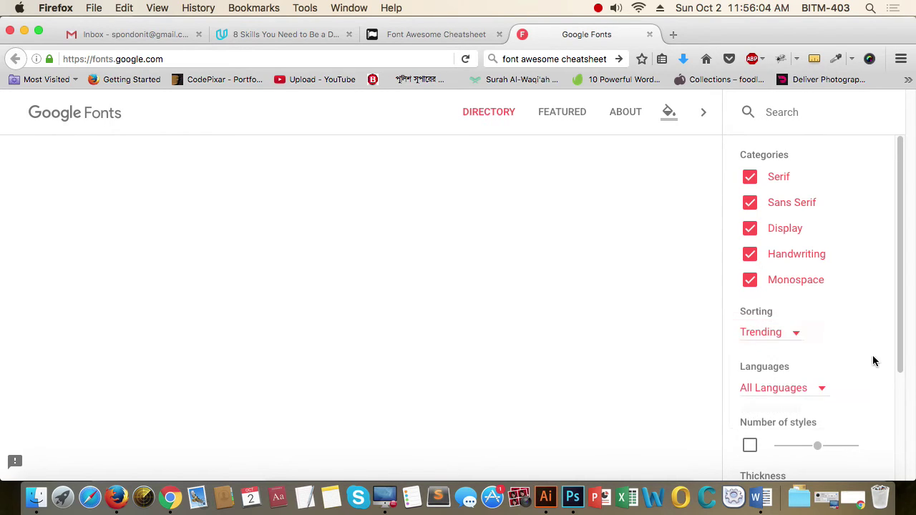
Filter the font directory to the Bengali language and browse the samples of the listed families.
click(824, 390)
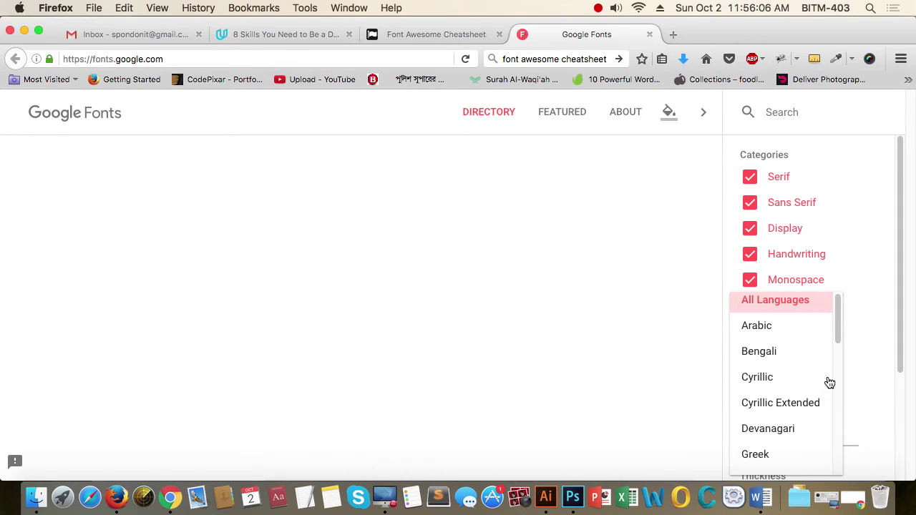
mouse_move(838, 318)
mouse_down()
mouse_move(834, 421)
mouse_move(838, 313)
mouse_up()
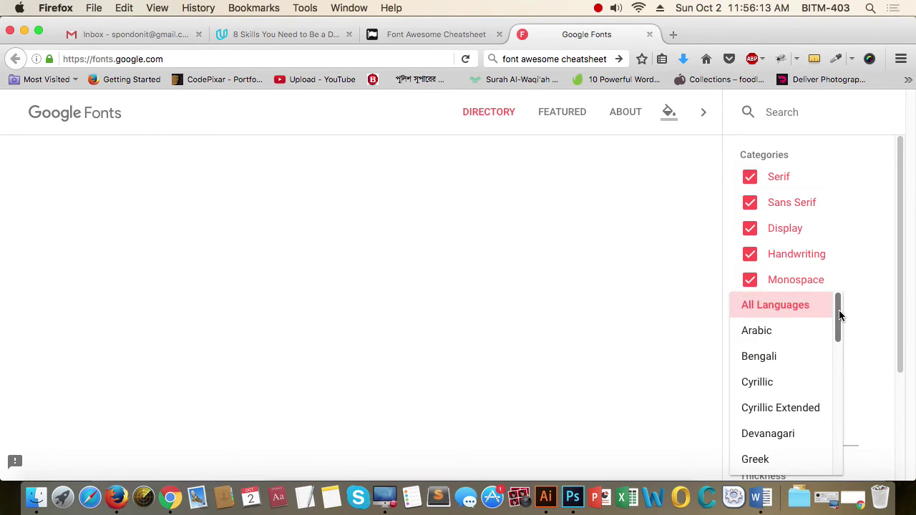
click(772, 360)
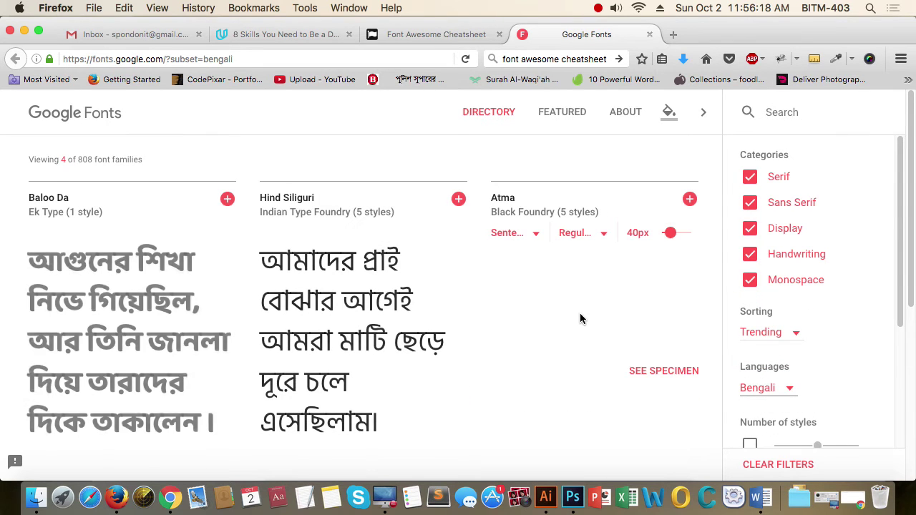
scroll(340, 323, down, 3)
scroll(340, 322, down, 3)
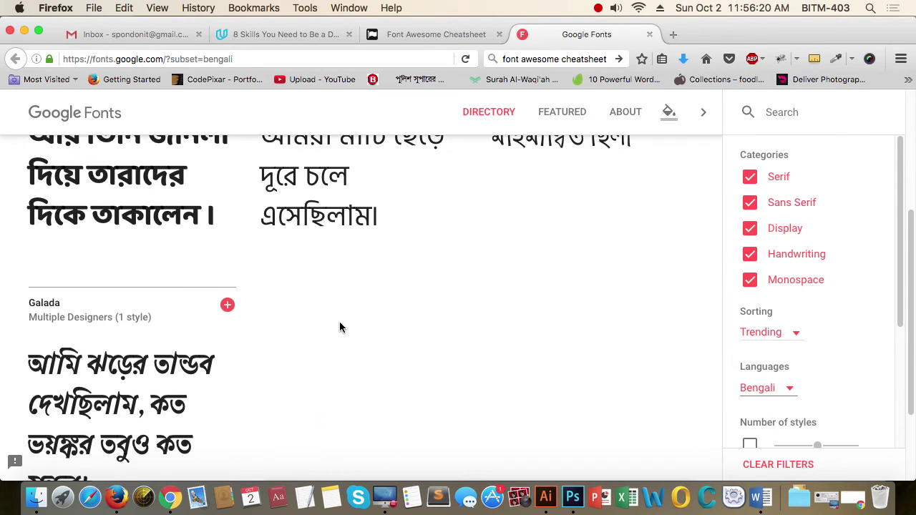
scroll(340, 323, up, 5)
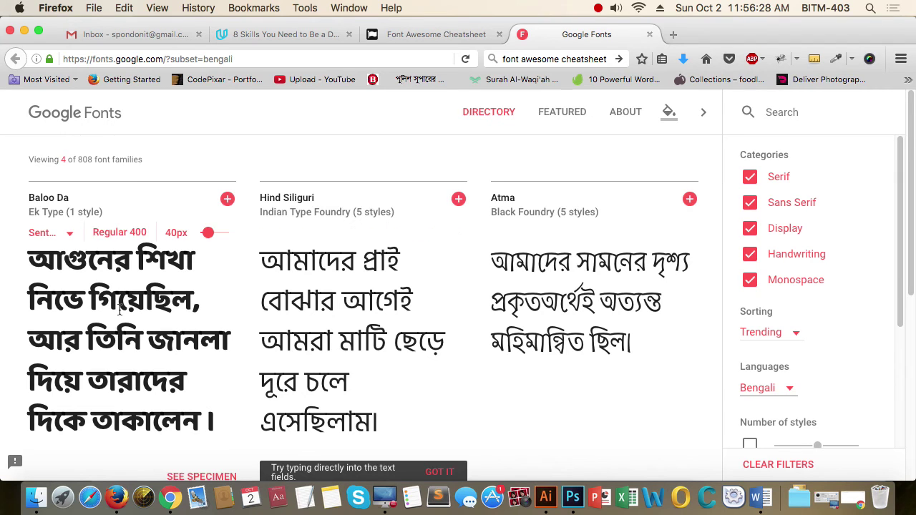
scroll(120, 308, down, 1)
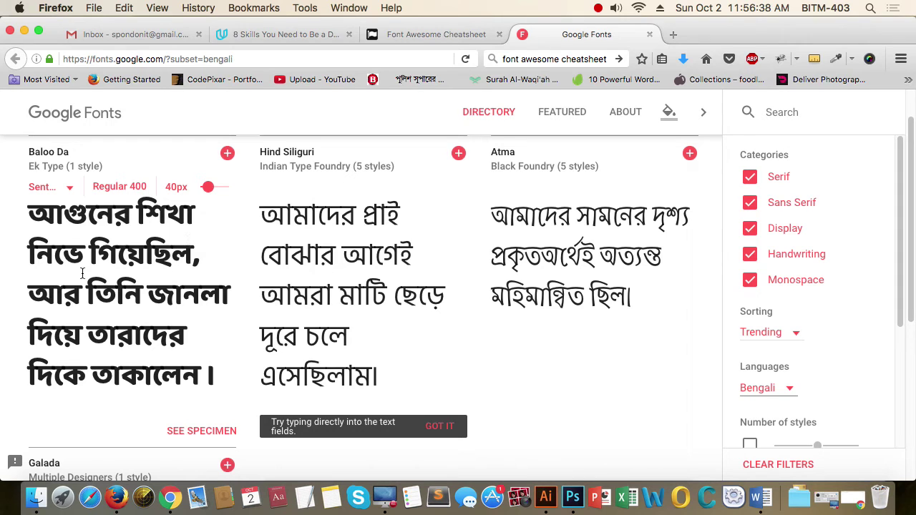
scroll(146, 308, down, 5)
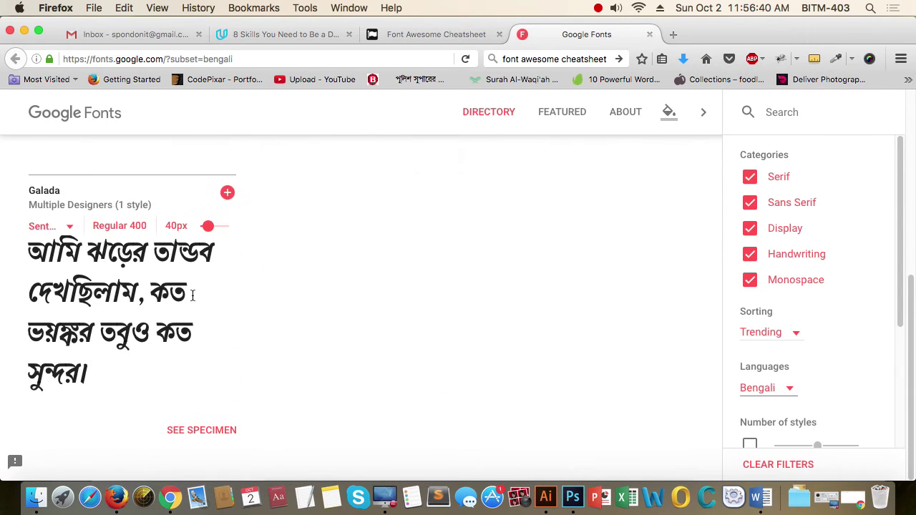
scroll(542, 340, up, 5)
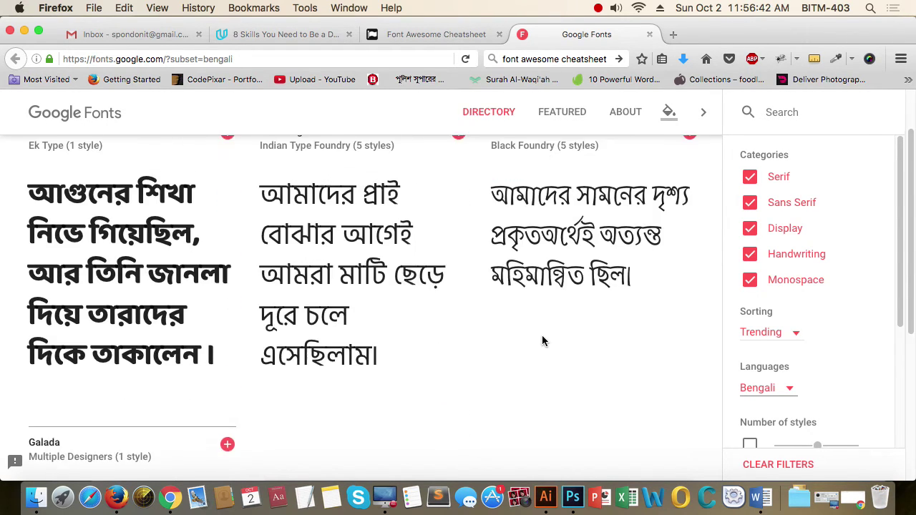
Reset the font directory's language filter from Bengali to All Languages.
click(791, 392)
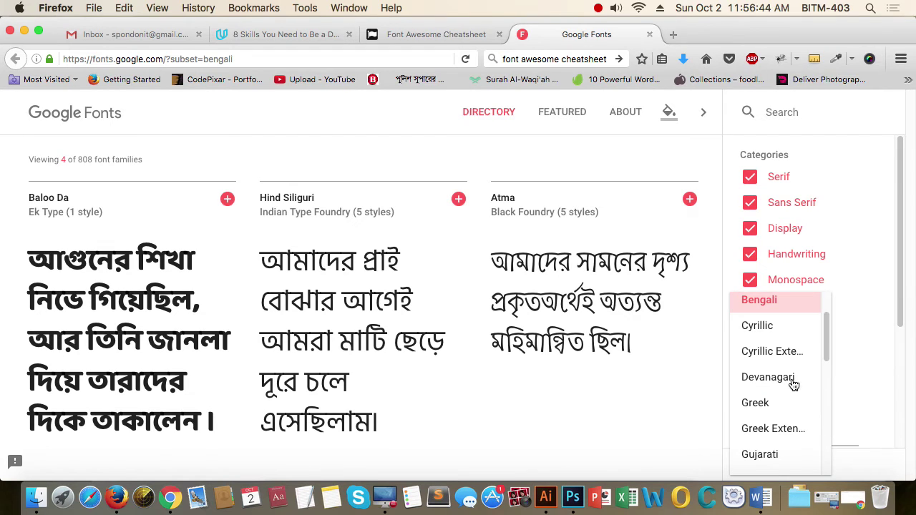
drag(828, 327, 826, 304)
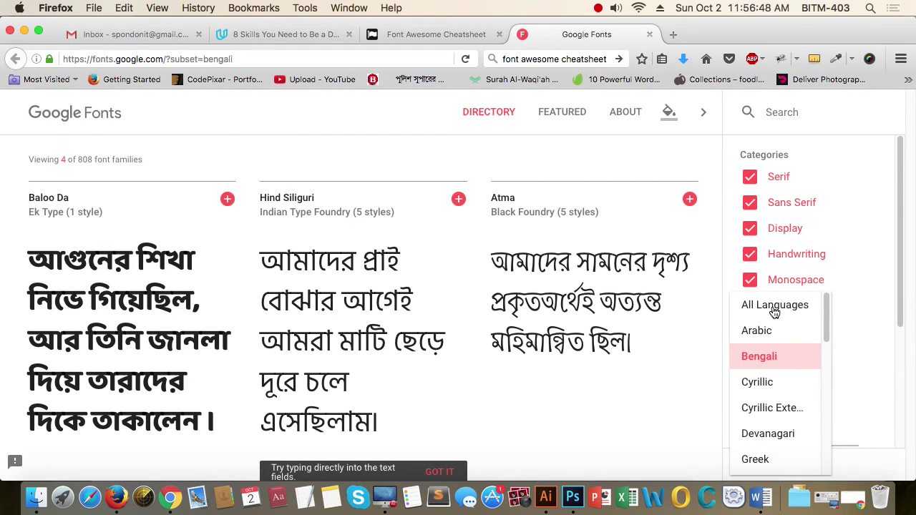
scroll(780, 407, down, 3)
scroll(780, 406, down, 3)
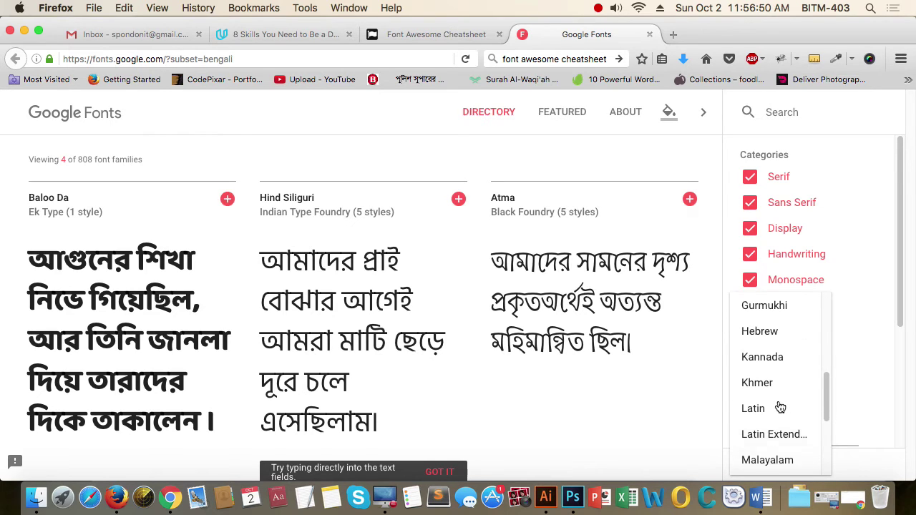
scroll(780, 407, up, 3)
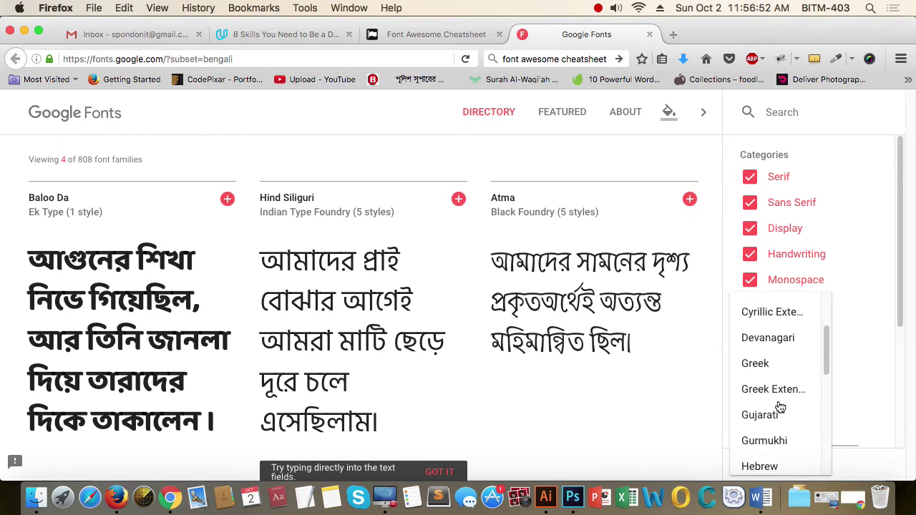
scroll(779, 406, up, 3)
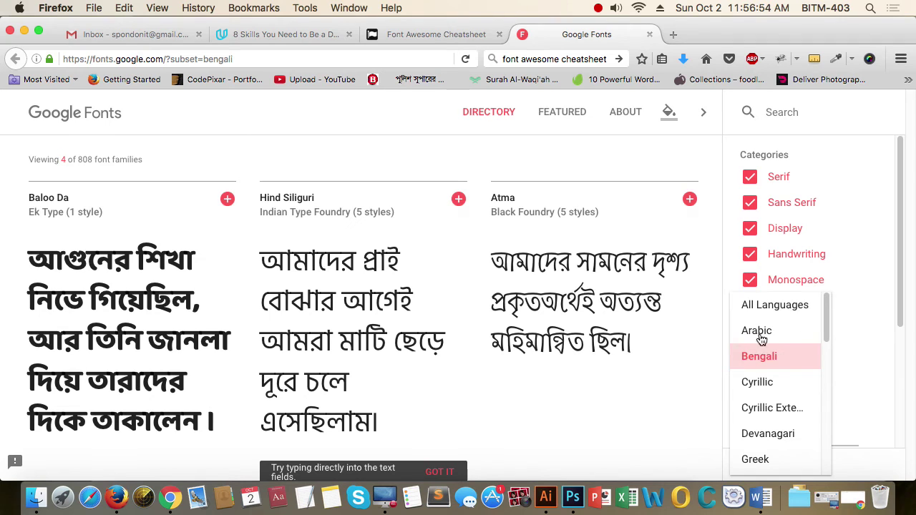
click(781, 307)
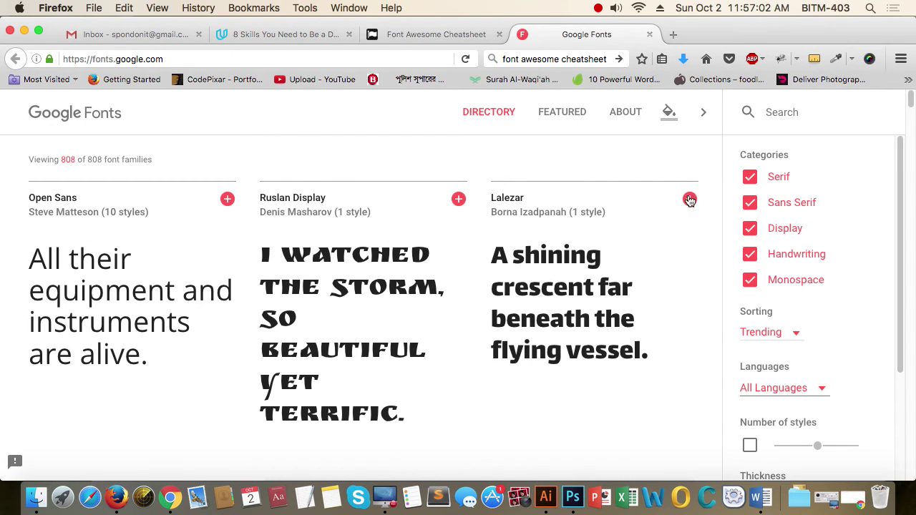
Search the font directory for "lato" and append an M to the Lato family's sample text.
click(810, 113)
text(lat)
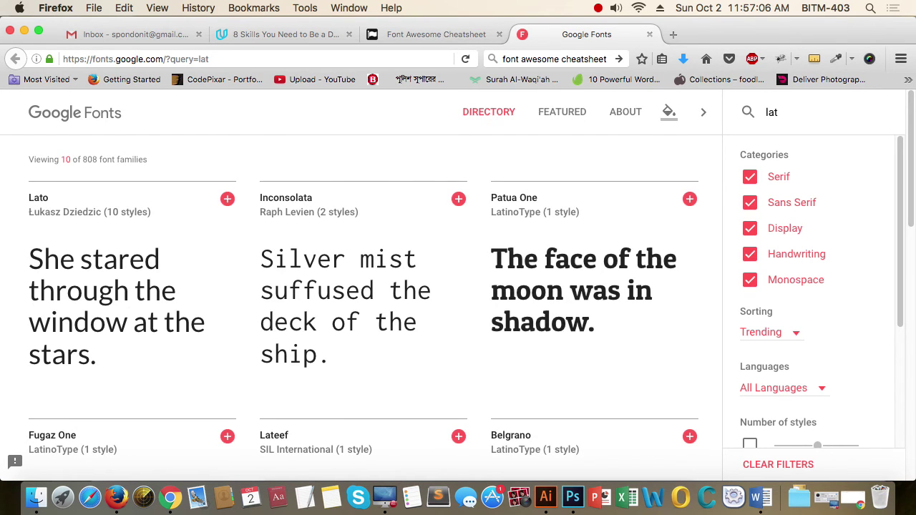
text(o)
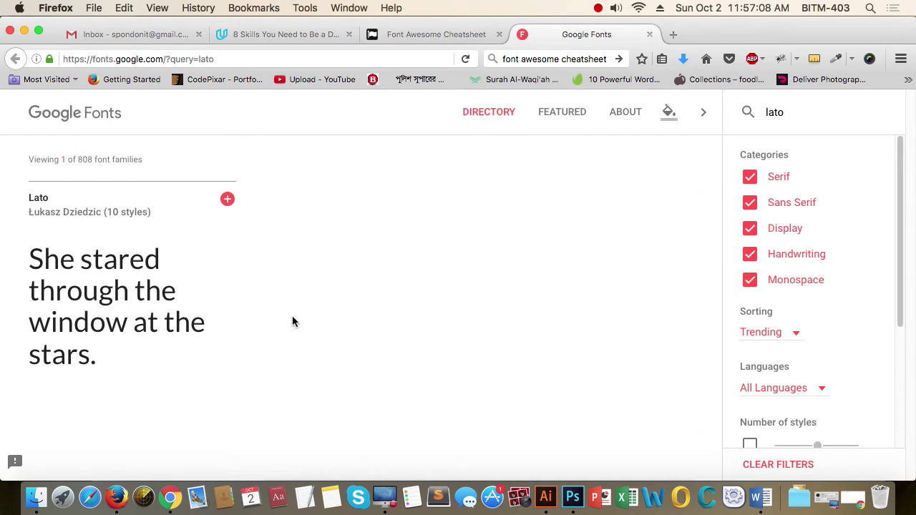
mouse_move(163, 310)
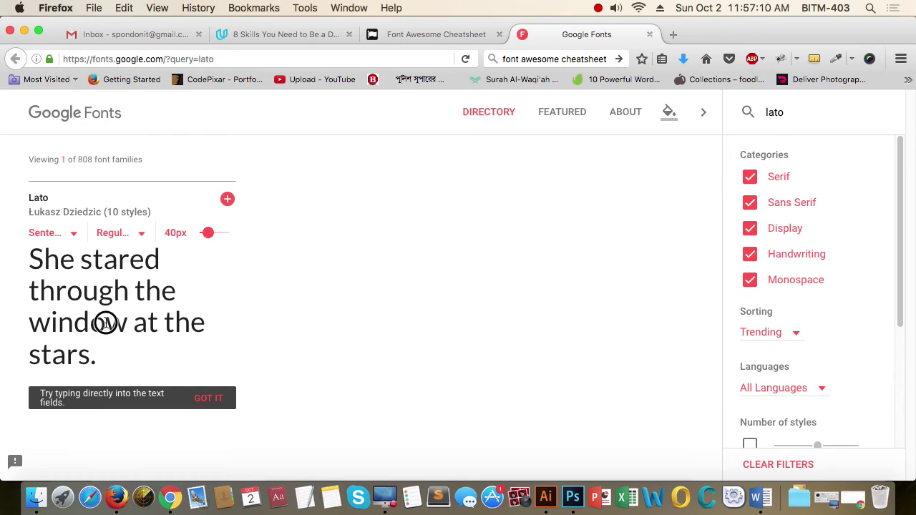
click(106, 352)
text(M)
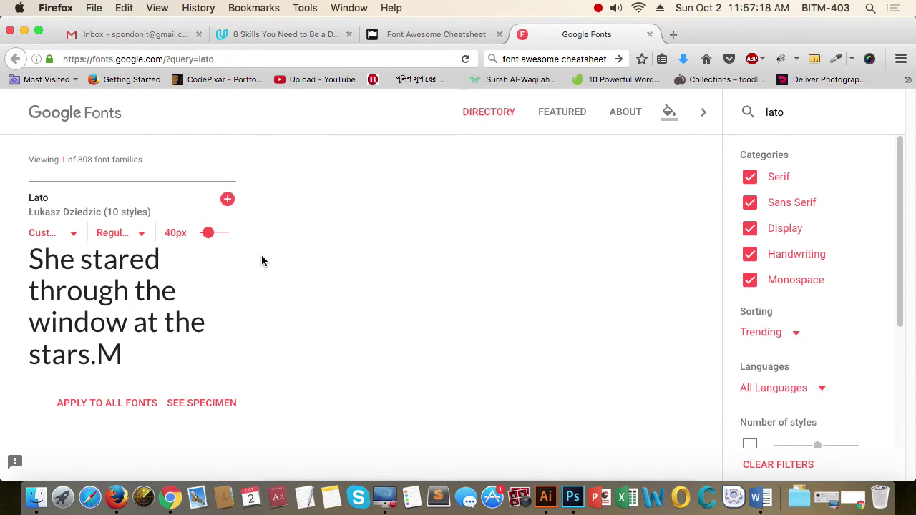
Add the Lato family to the font selection, and also add Roboto Condensed from the unfiltered directory.
click(229, 201)
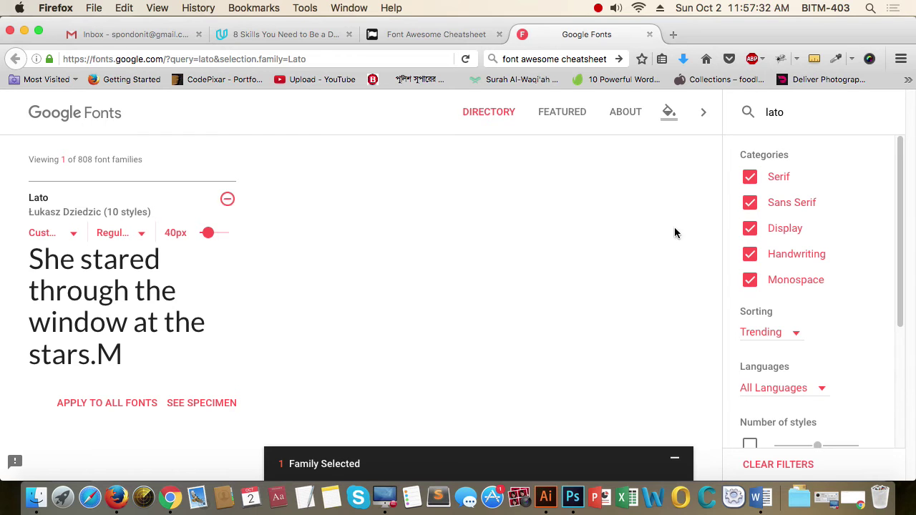
drag(793, 113, 755, 112)
key(BackSpace)
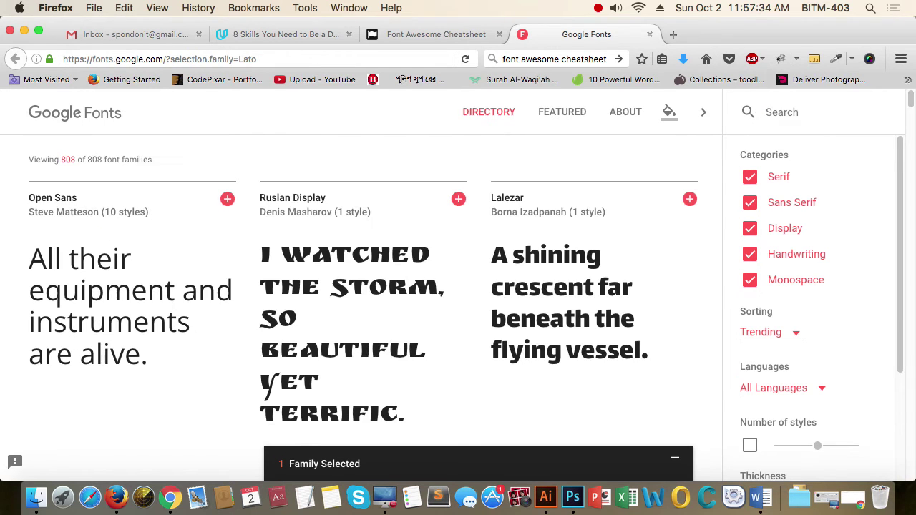
scroll(580, 301, down, 10)
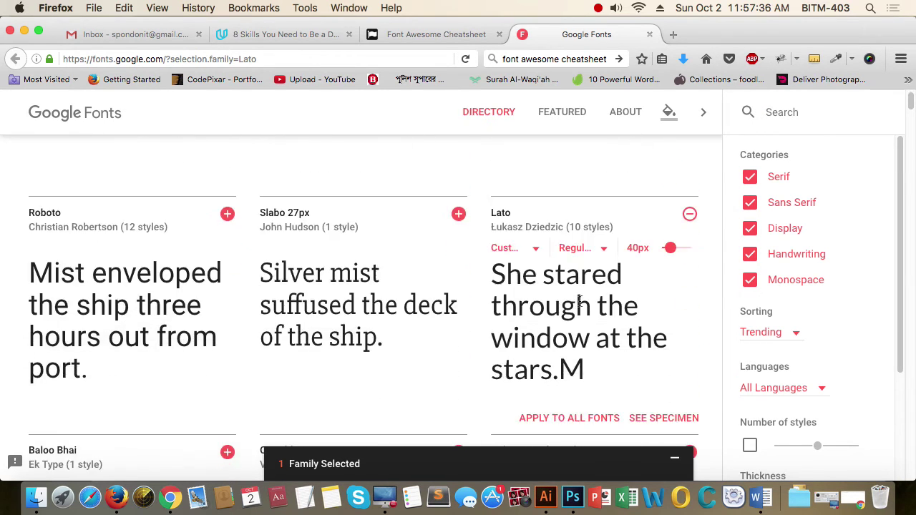
scroll(581, 307, down, 3)
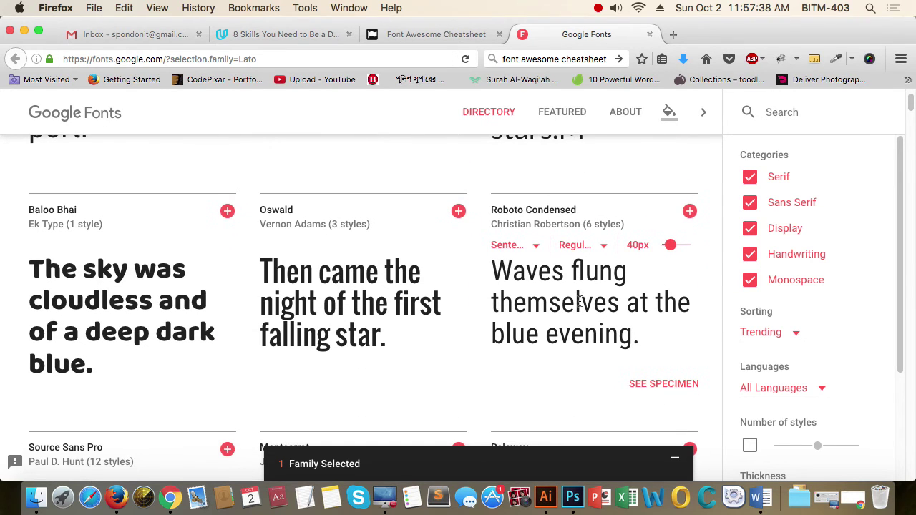
click(689, 212)
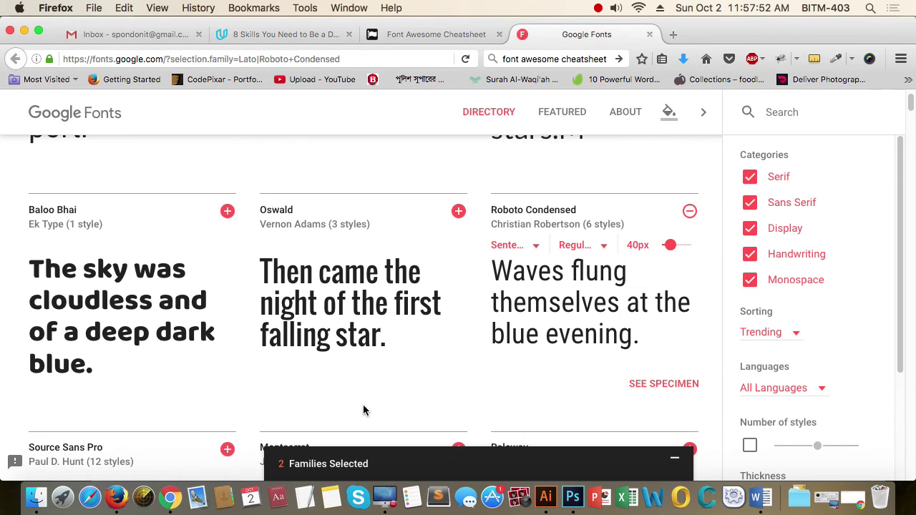
Download the selected font families as fonts.zip, saving the archive to the Desktop.
click(308, 465)
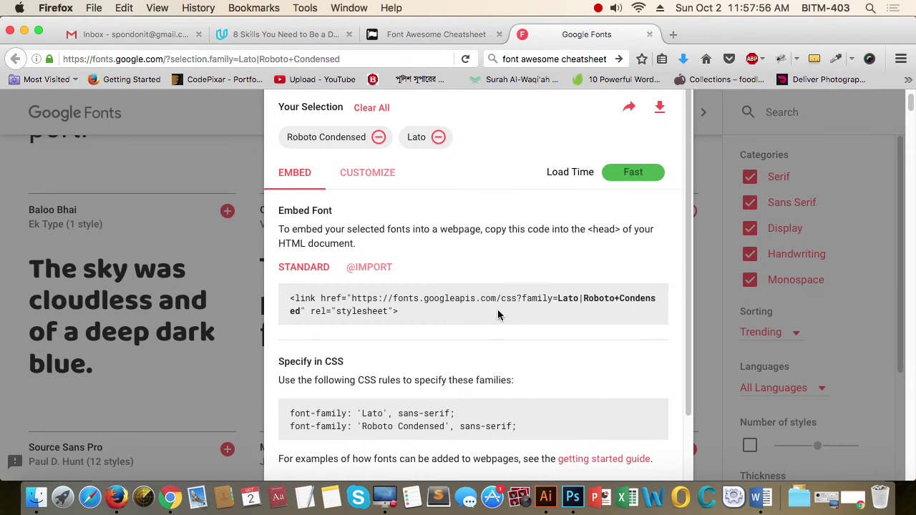
click(659, 108)
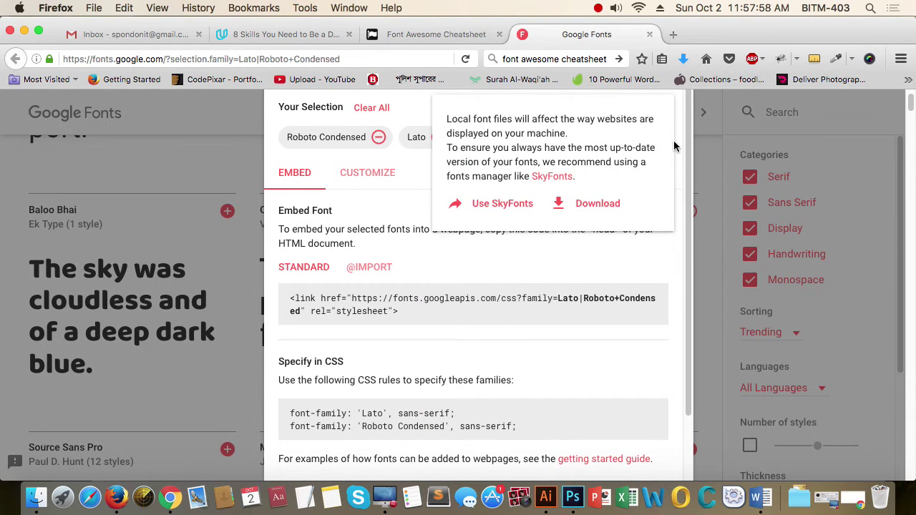
mouse_move(668, 116)
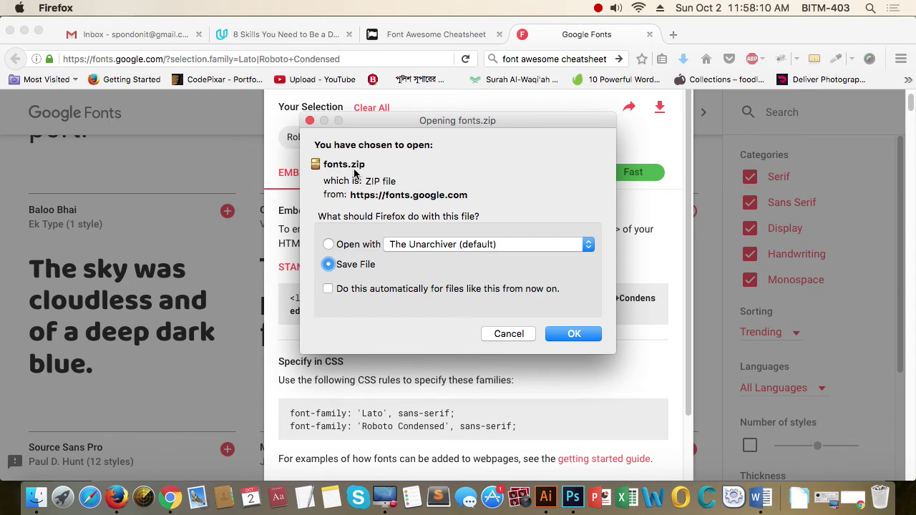
click(573, 335)
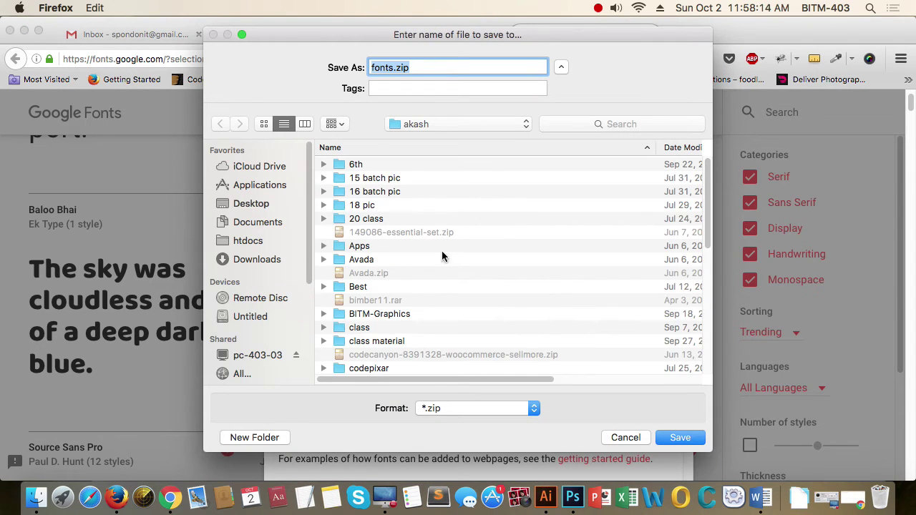
click(250, 206)
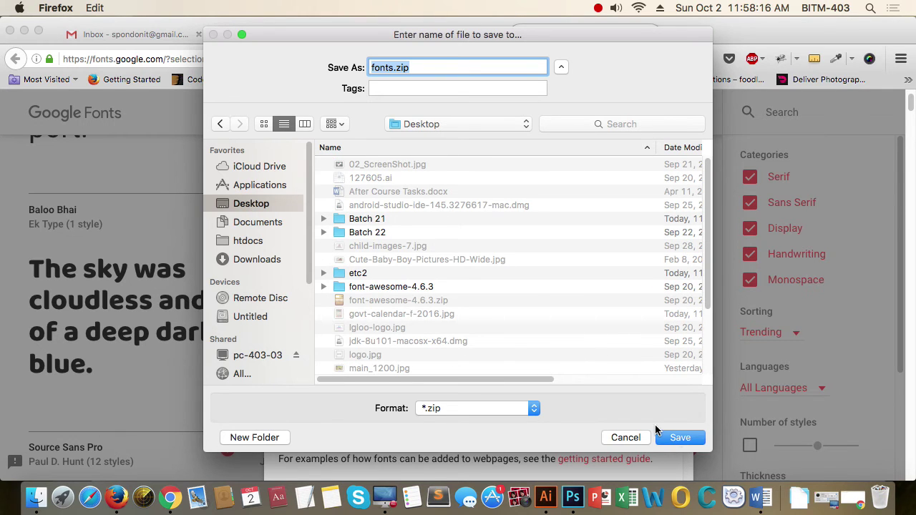
click(683, 438)
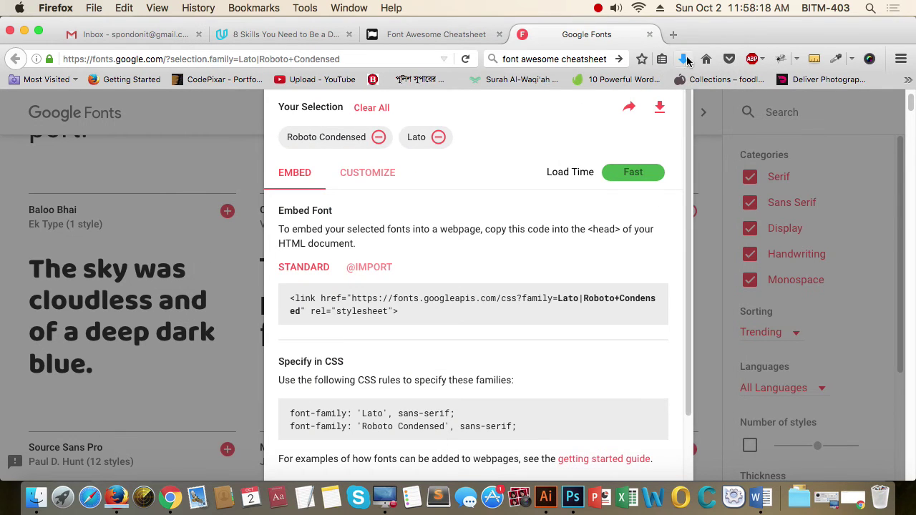
click(683, 59)
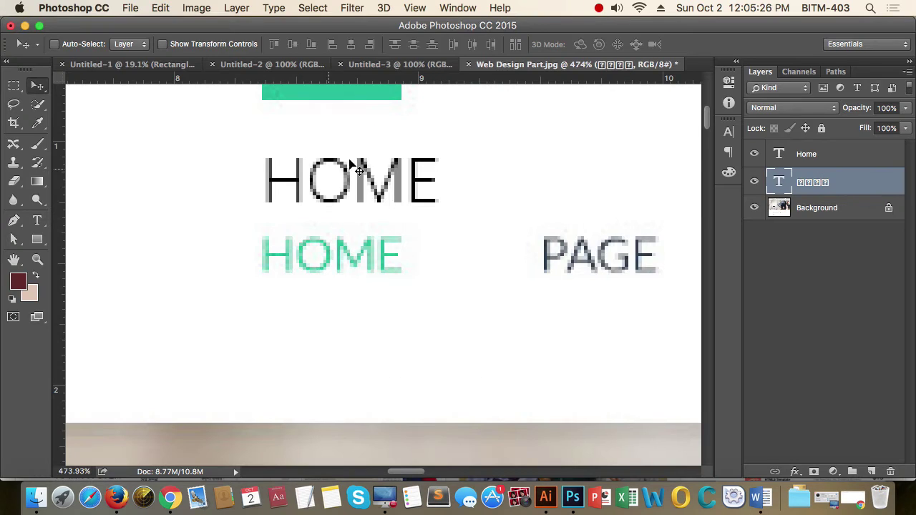
In Photoshop, align the black Home text over the original green HOME item and set its size to 14 pt.
drag(402, 180, 392, 226)
click(820, 156)
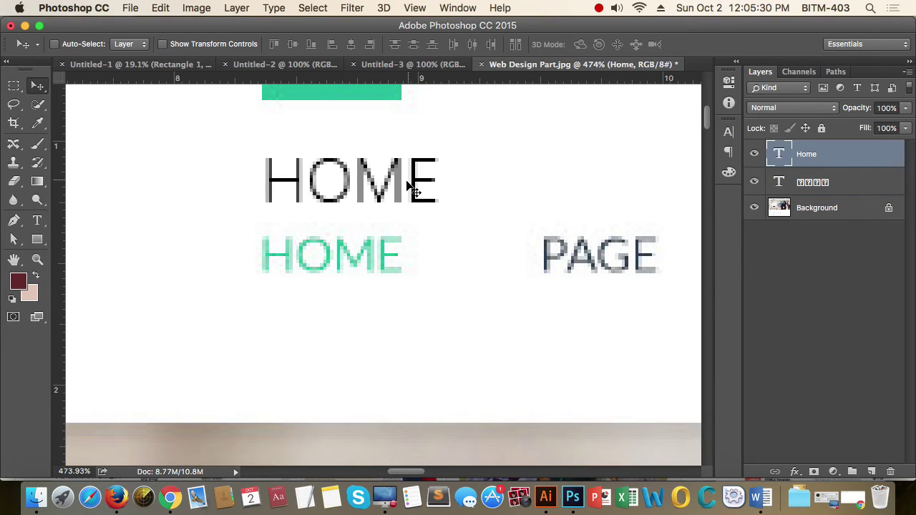
drag(408, 184, 402, 239)
key(t)
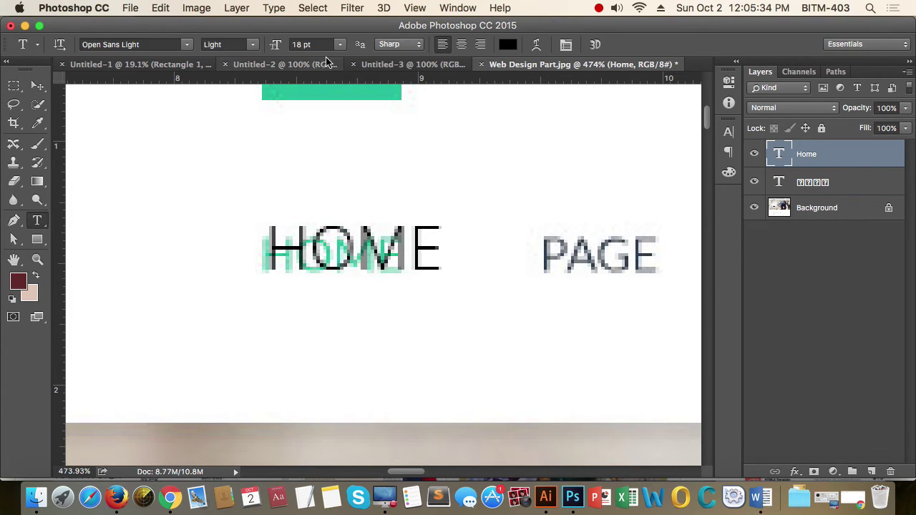
click(304, 44)
text(14)
key(Return)
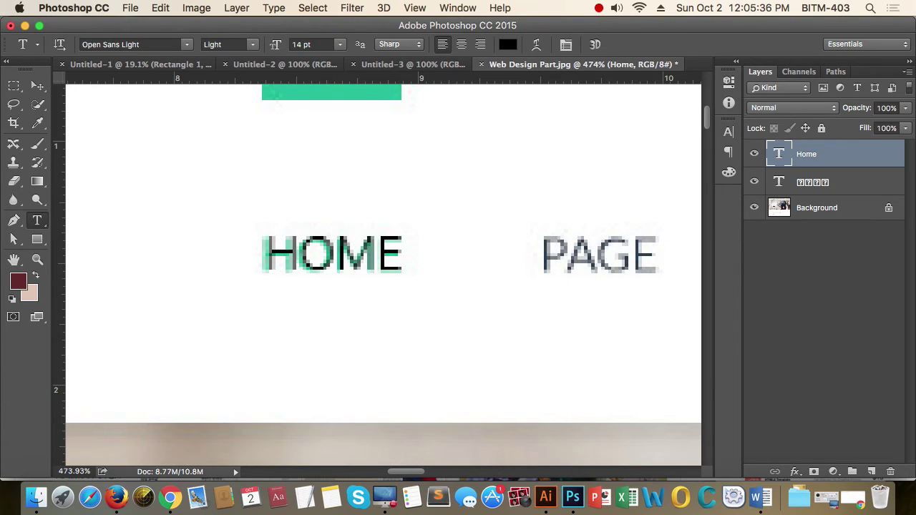
click(37, 87)
key(Left)
key(Up)
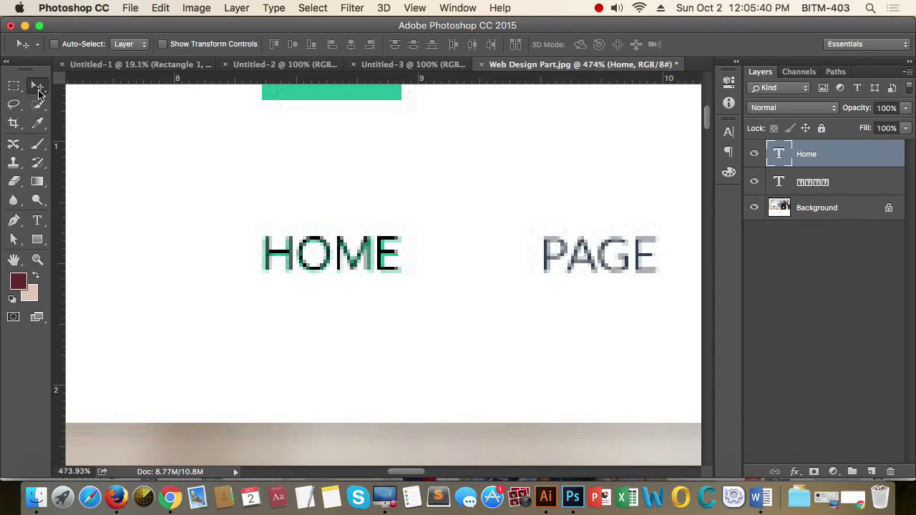
Set the Home text's anti-aliasing to Mac LCD and nudge it down onto the original HOME item.
key(t)
click(405, 47)
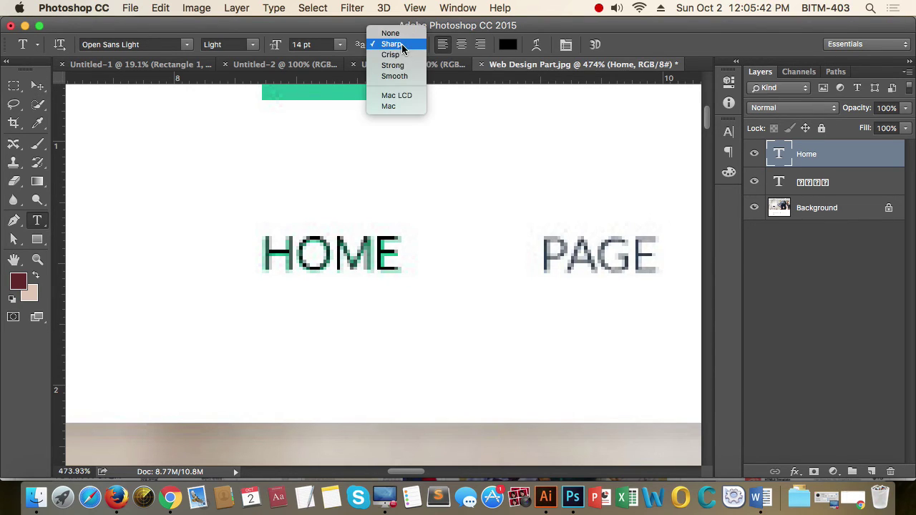
click(405, 95)
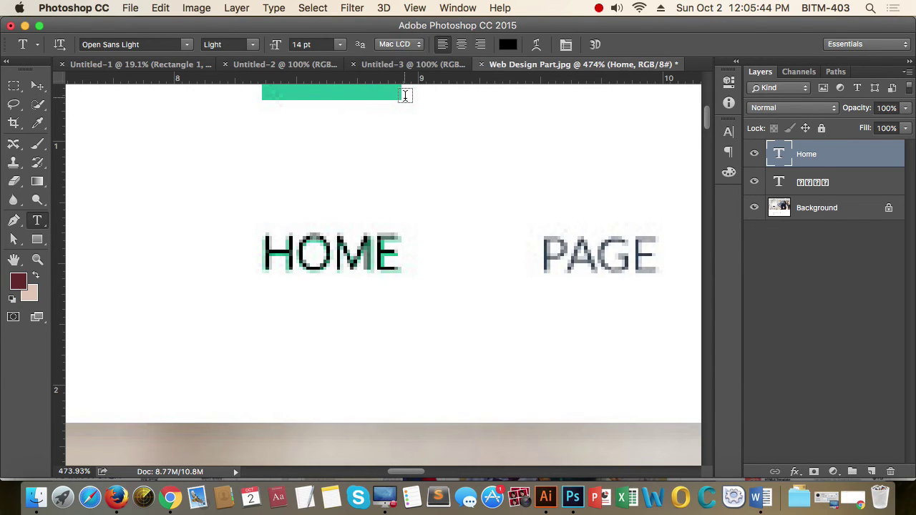
click(36, 85)
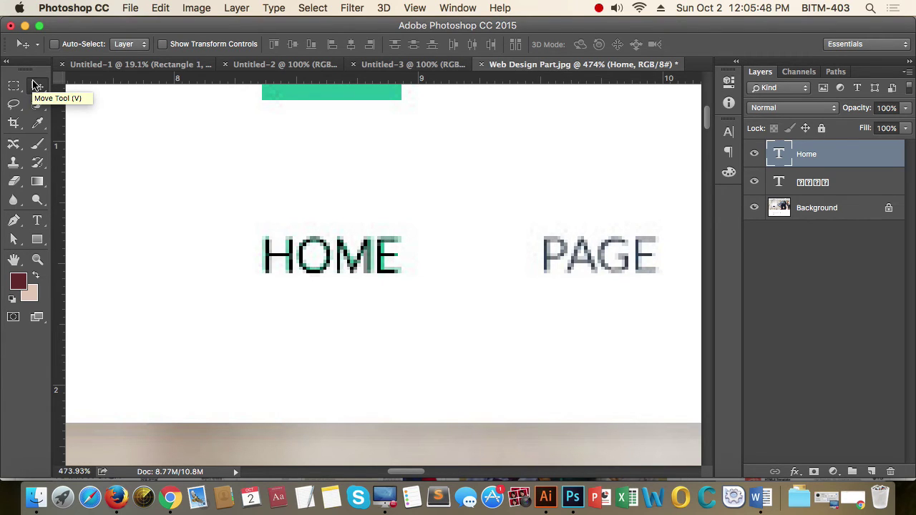
Extend the Home text line with a gap and the word PAGE over the original PAGE item.
key(t)
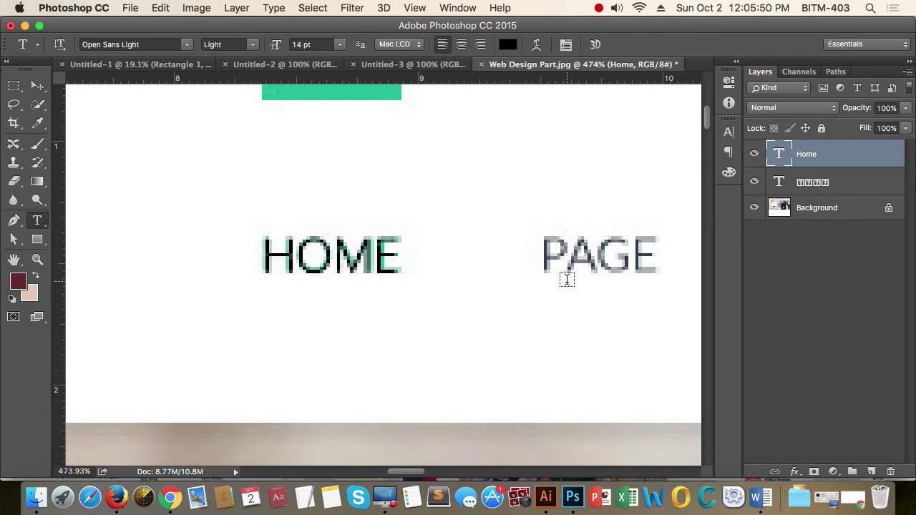
click(372, 255)
drag(372, 255, 401, 256)
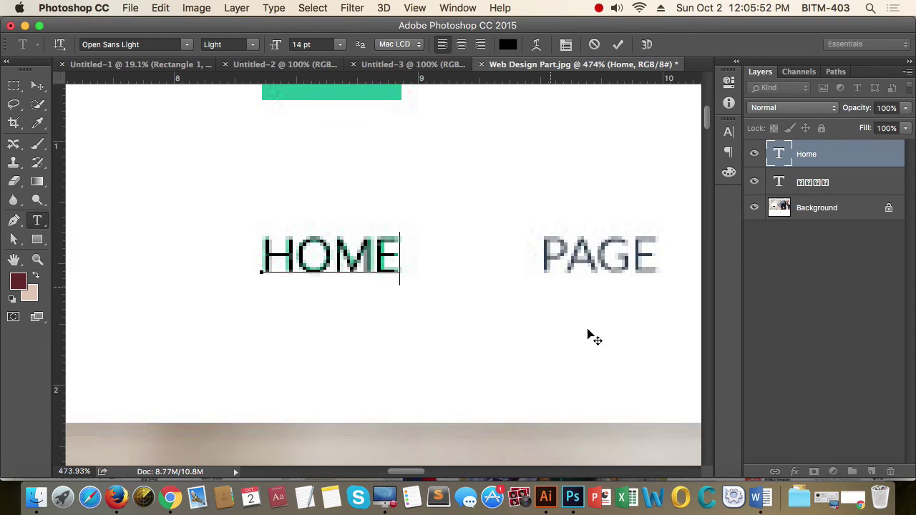
mouse_move(415, 474)
mouse_down()
mouse_move(454, 470)
mouse_move(423, 470)
mouse_up()
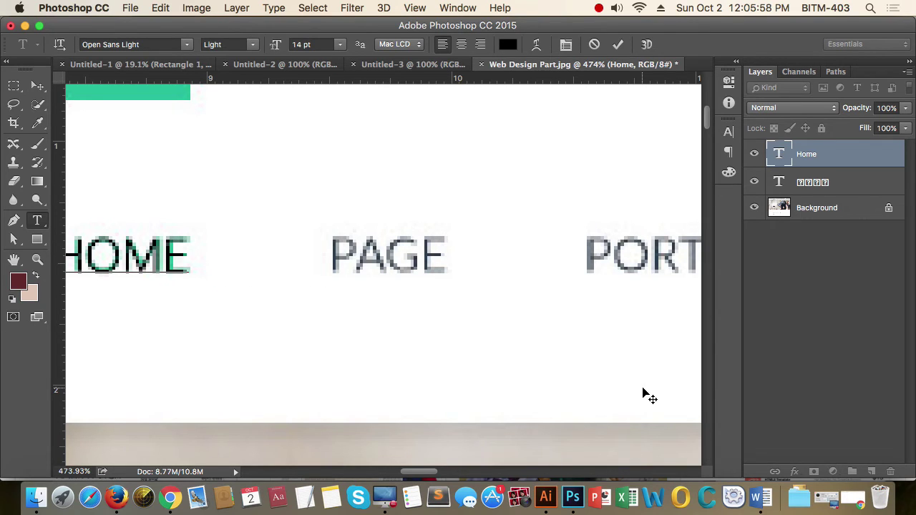
text(PAGE)
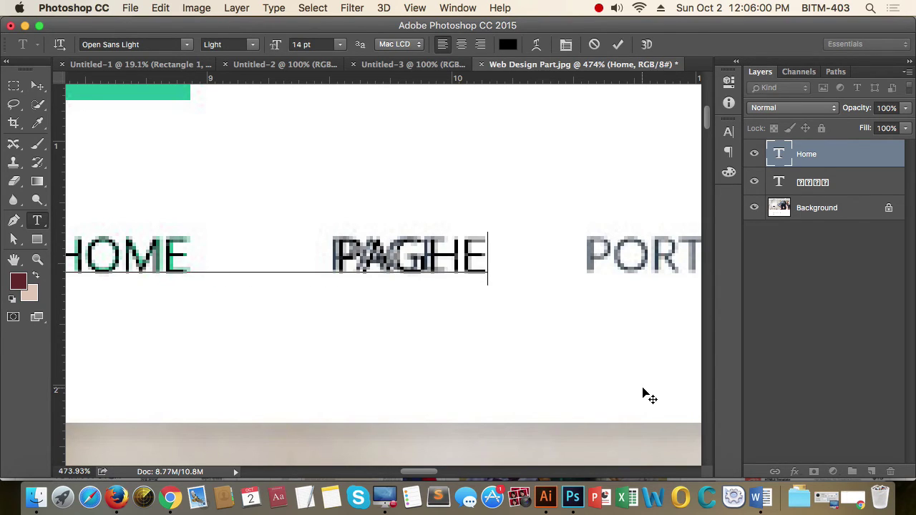
drag(500, 272, 329, 255)
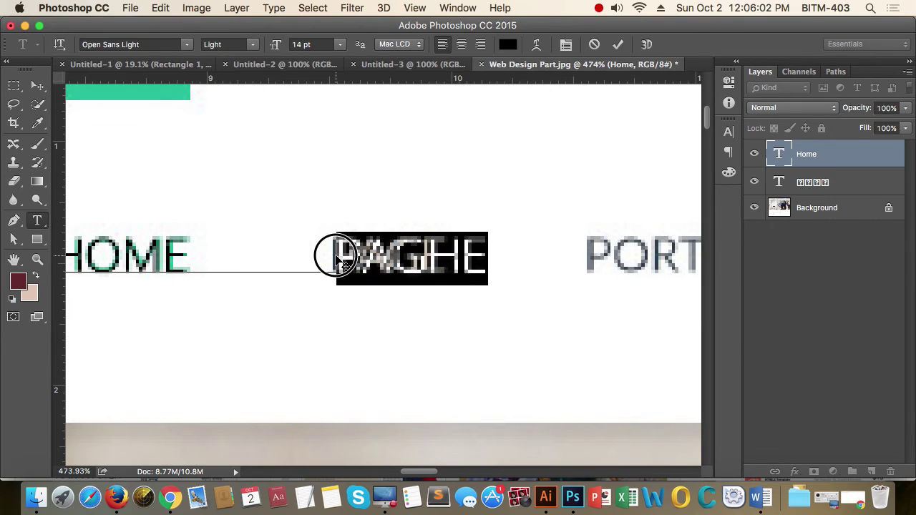
key(BackSpace)
text(PAGE)
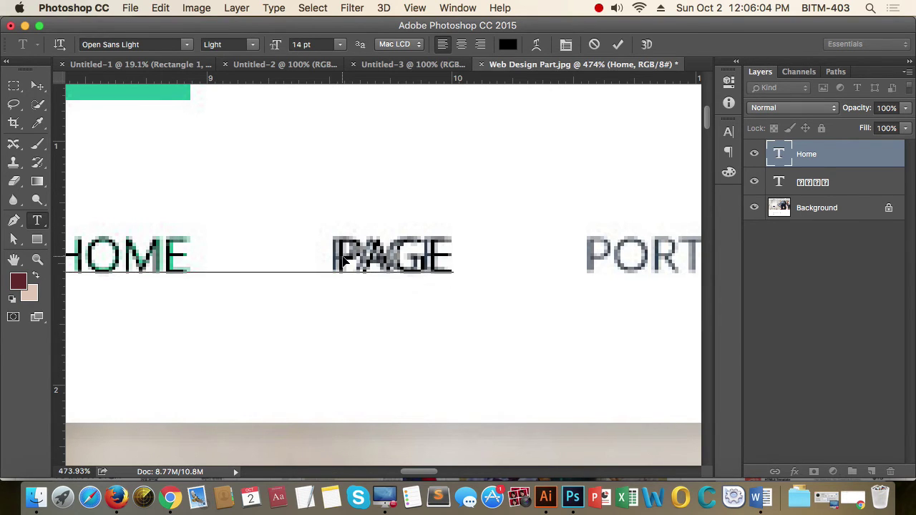
Recolour the whole HOME PAGE text line to pure red, ff0000, and commit the text edit.
key(super+a)
click(507, 44)
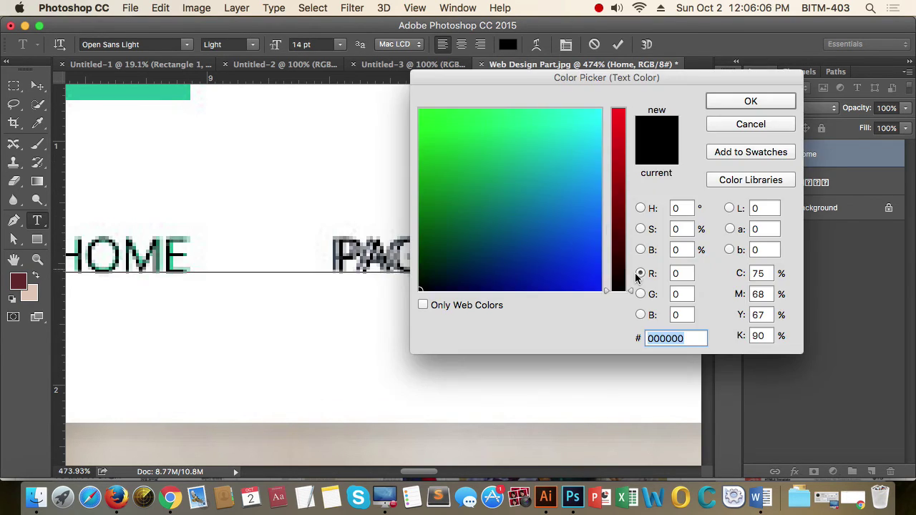
drag(576, 139, 415, 44)
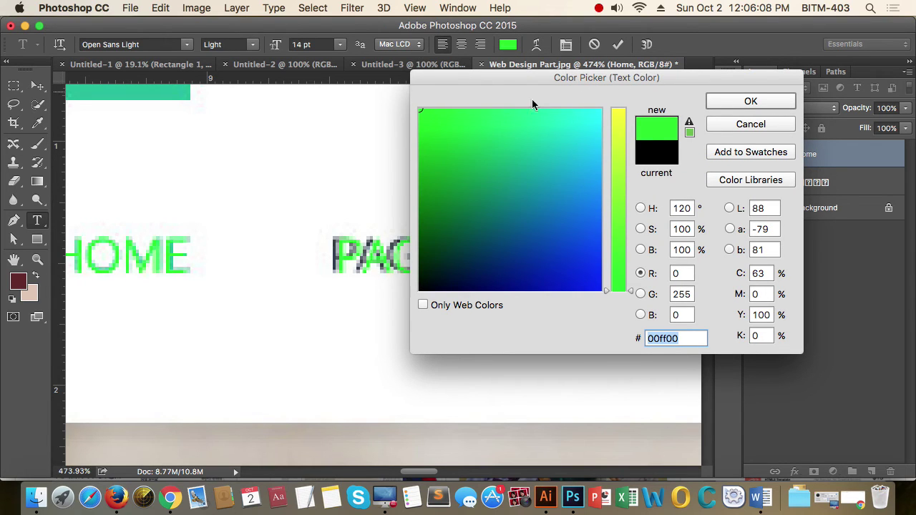
click(640, 209)
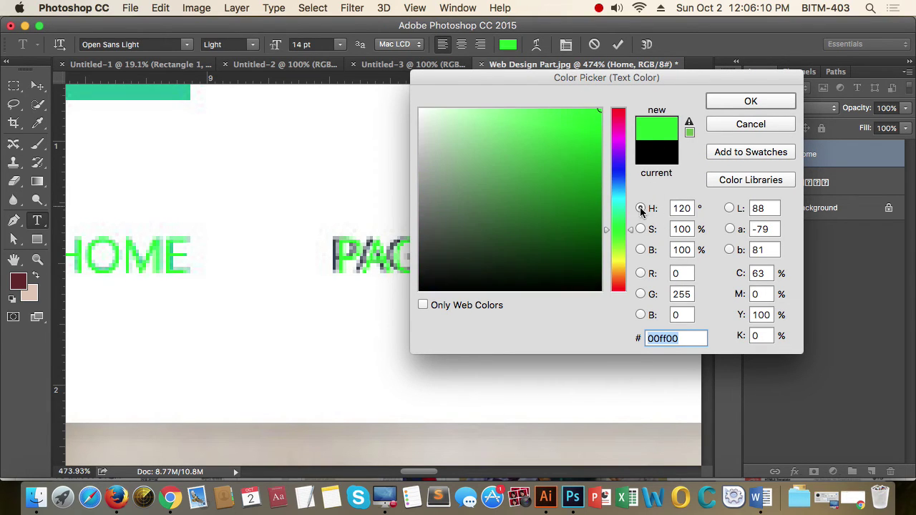
drag(610, 123, 630, 104)
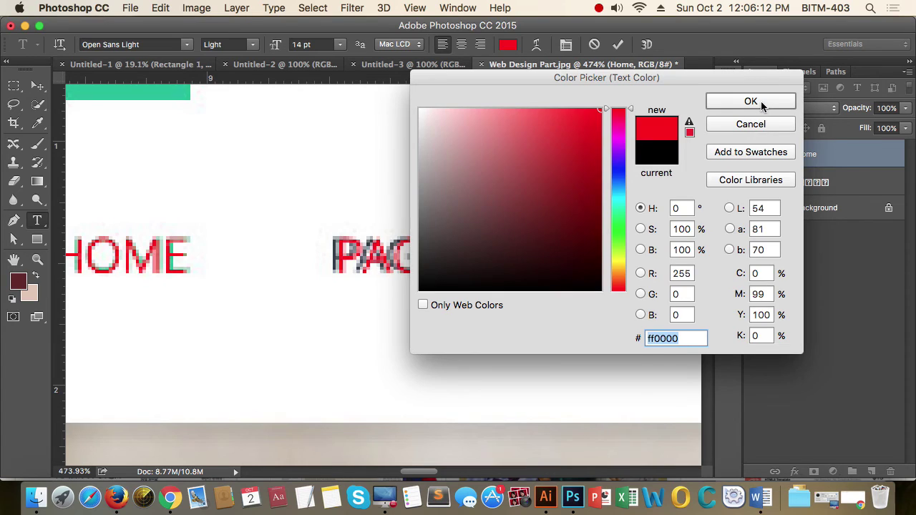
click(751, 101)
click(37, 86)
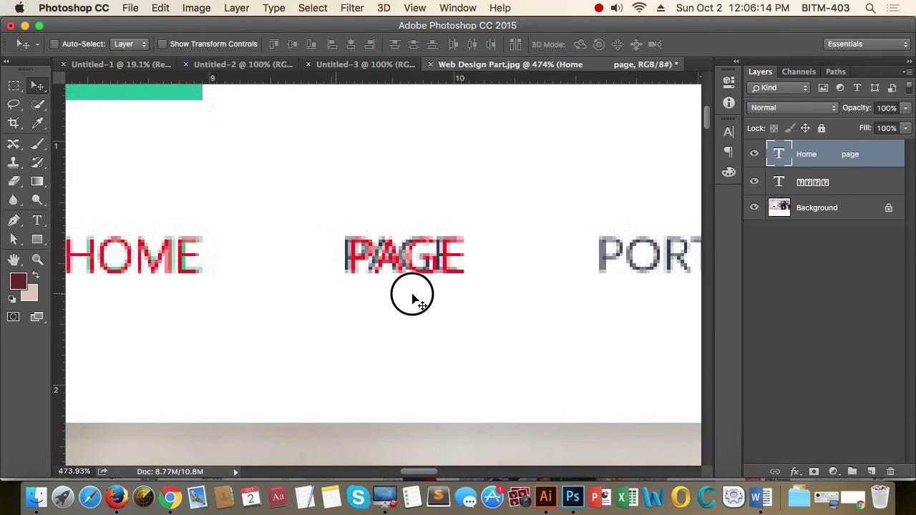
Tighten the kerning between the gap and PAGE, trying -25, -75 and -100.
scroll(429, 300, left, 3)
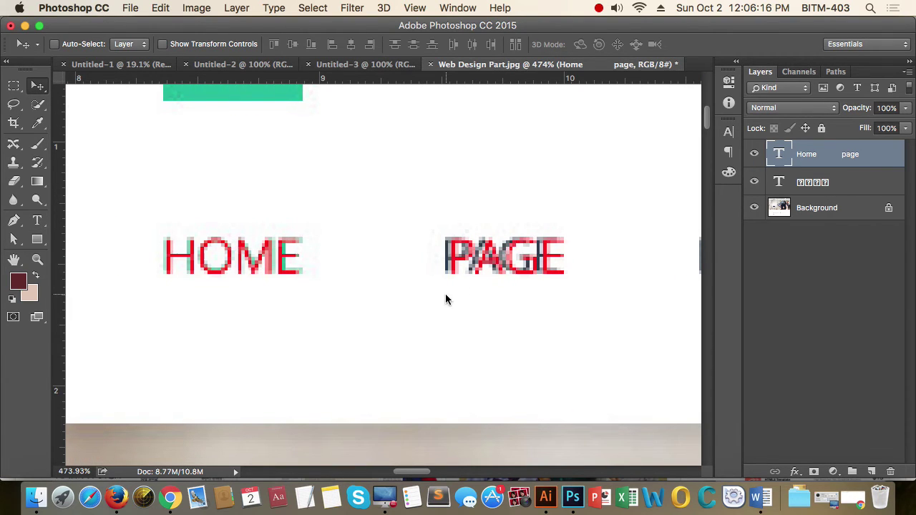
scroll(431, 265, right, 3)
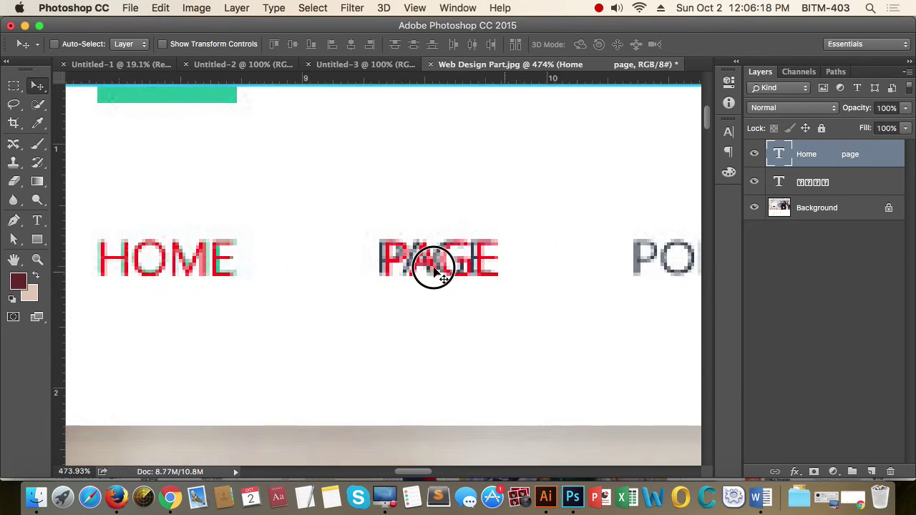
key(t)
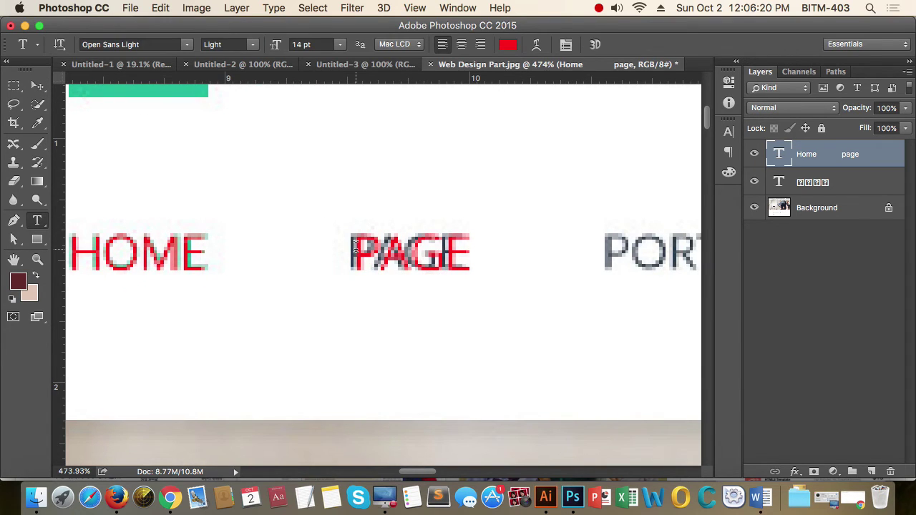
click(353, 247)
double_click(350, 249)
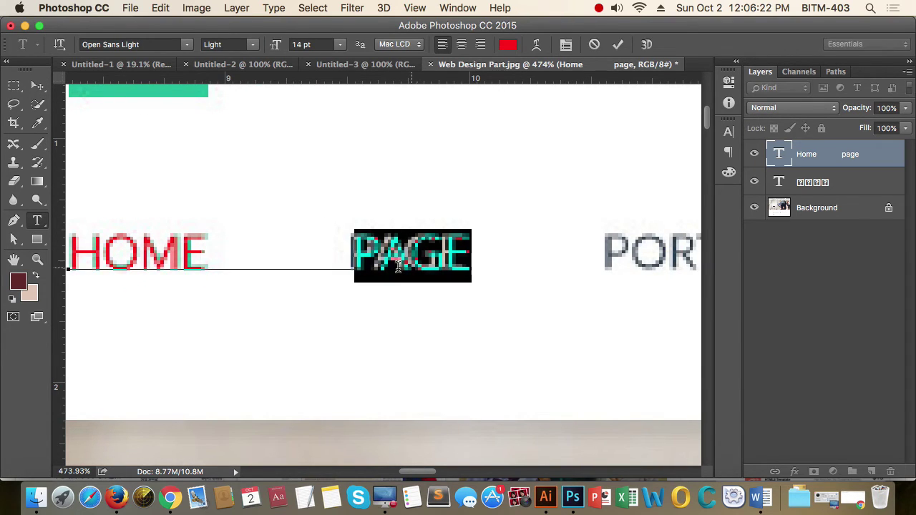
key(Left)
key(super+t)
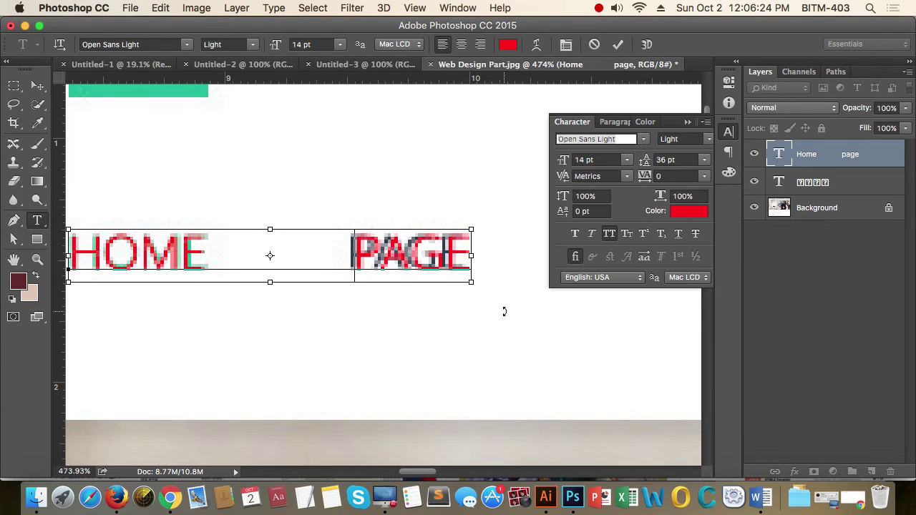
click(624, 177)
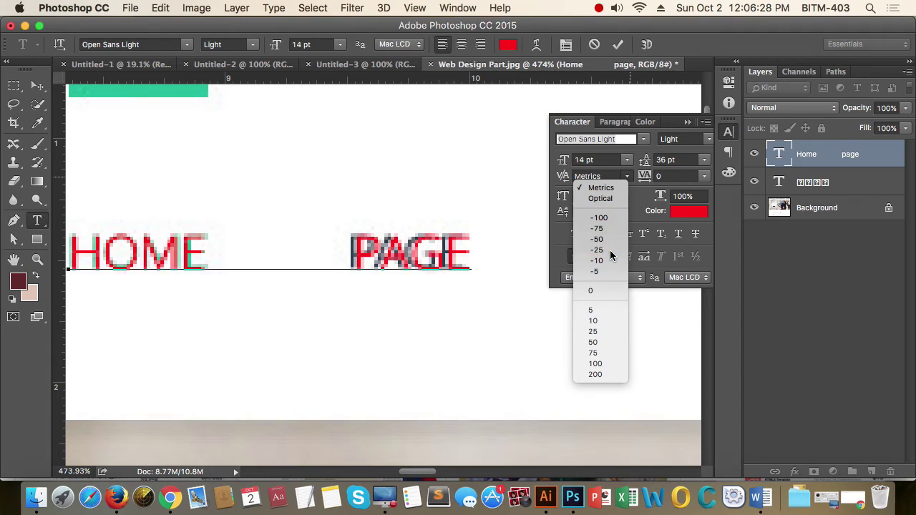
click(599, 249)
click(624, 177)
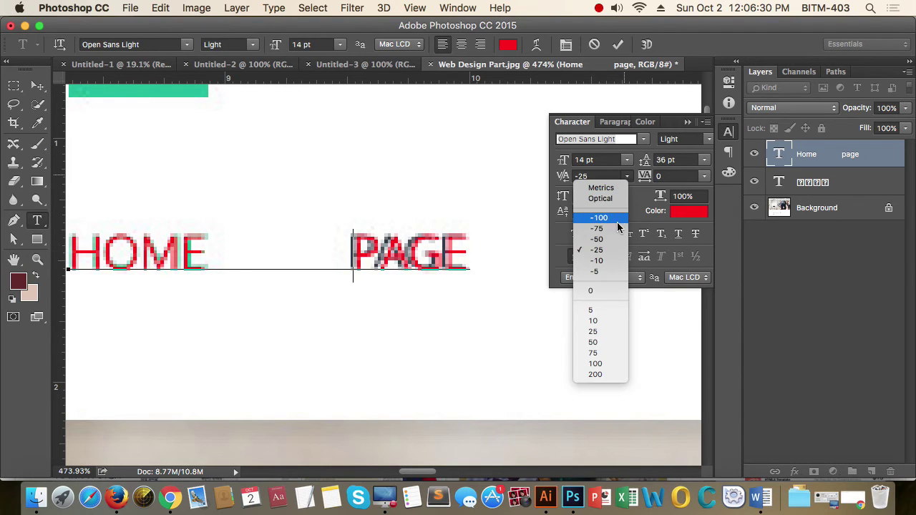
click(618, 226)
click(627, 176)
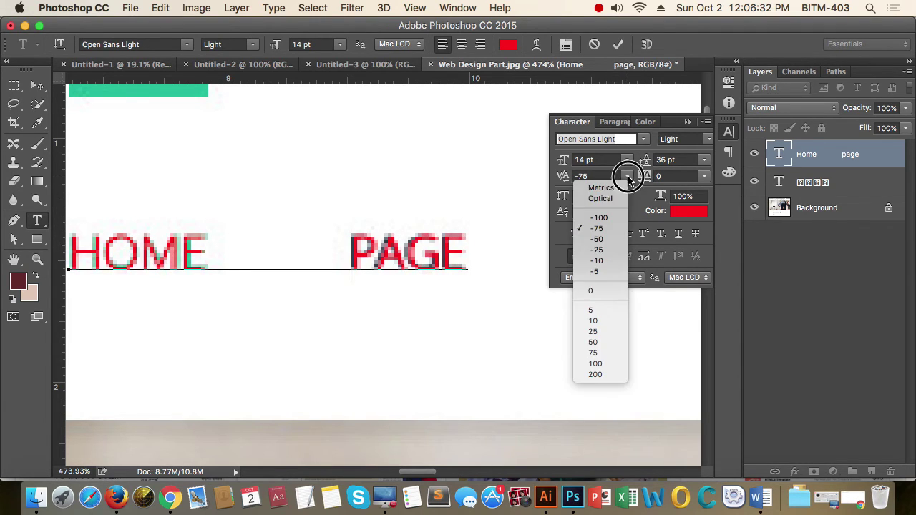
click(605, 214)
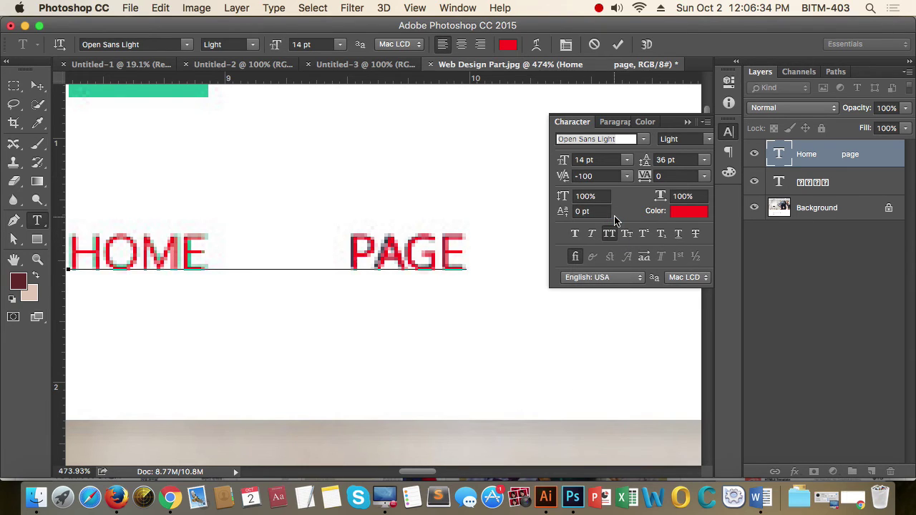
Set the kerning just before PAGE to -150 so it sits on the original PAGE item.
click(599, 176)
text(-)
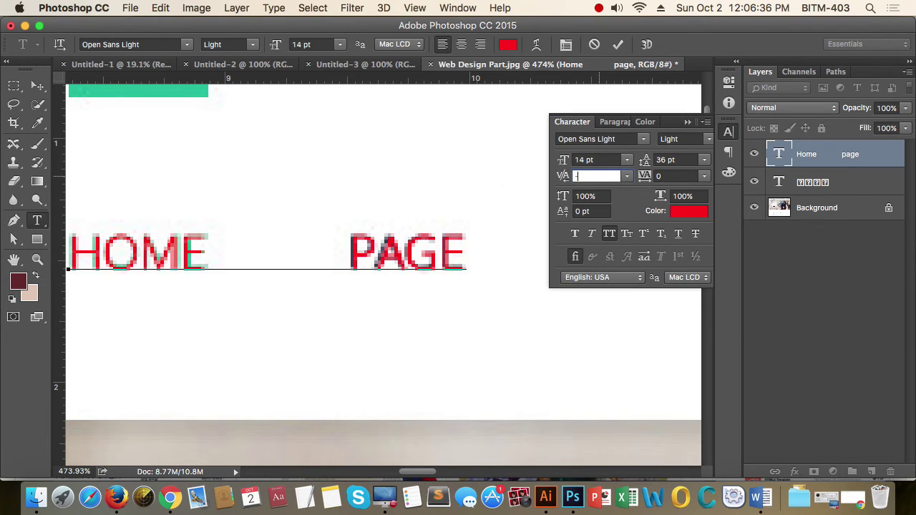
text(150)
key(Return)
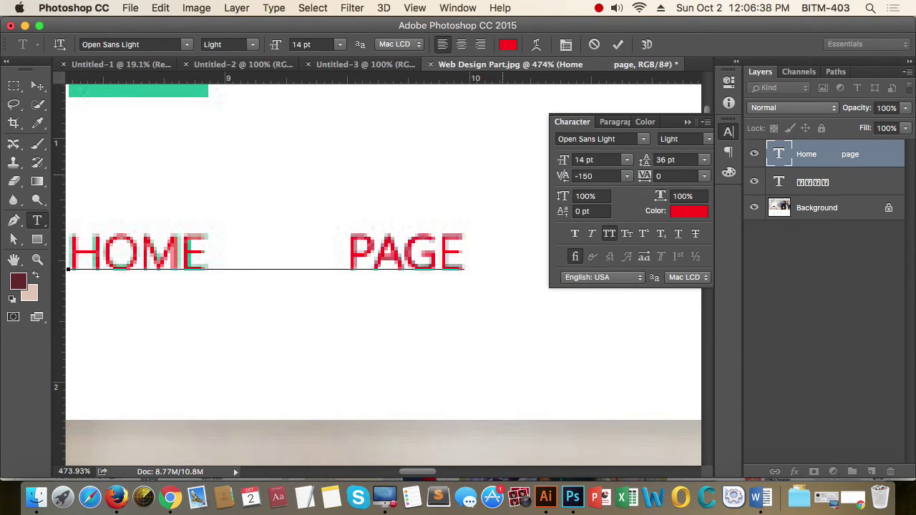
click(729, 134)
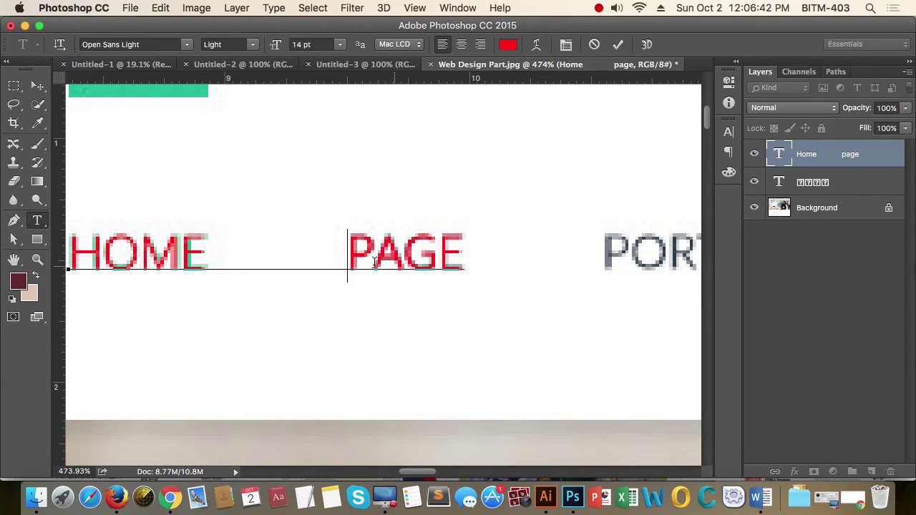
Repeat the gap between HOME and PAGE after PAGE and add the word PORTFOLIO over the original item, followed by another gap.
drag(208, 249, 347, 251)
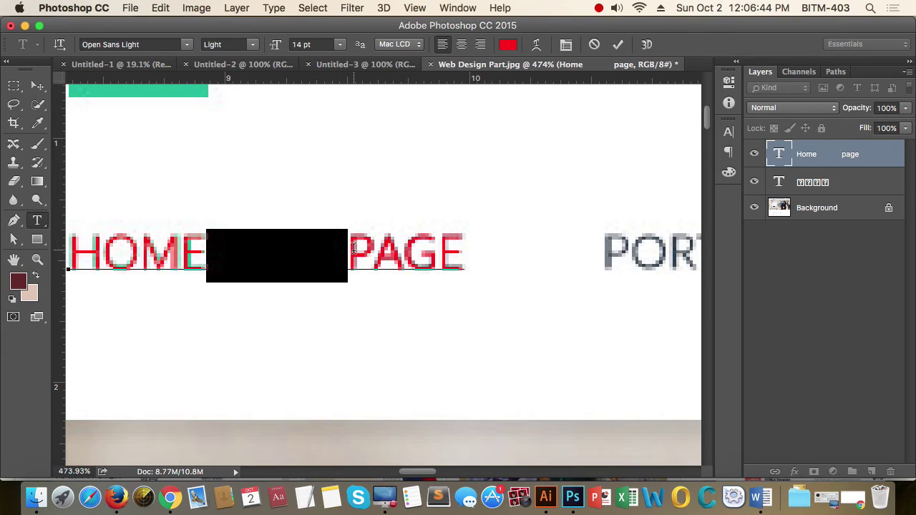
click(475, 254)
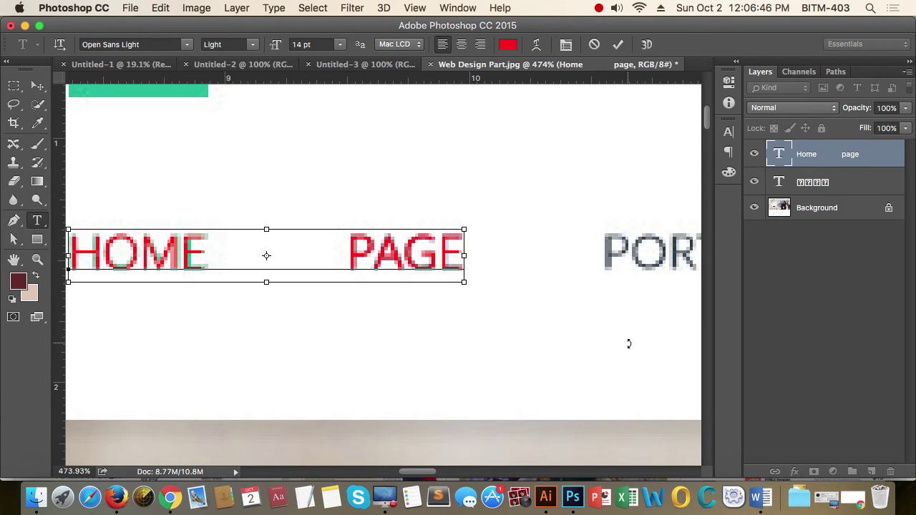
drag(417, 470, 442, 471)
key(Left)
key(shift+Right)
key(shift+Right)
key(shift+Right)
key(shift+Right)
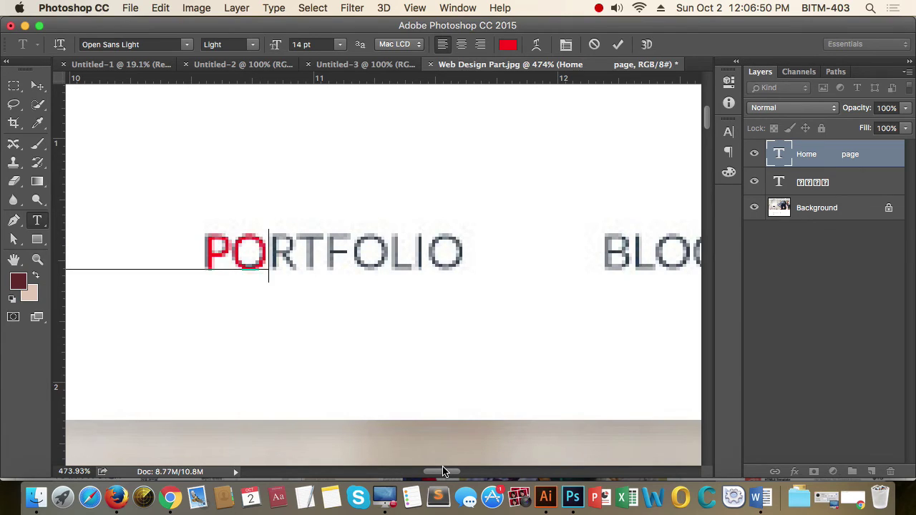
key(shift+Right)
key(shift+Right)
key(shift+Right)
key(shift+Right)
key(shift+Right)
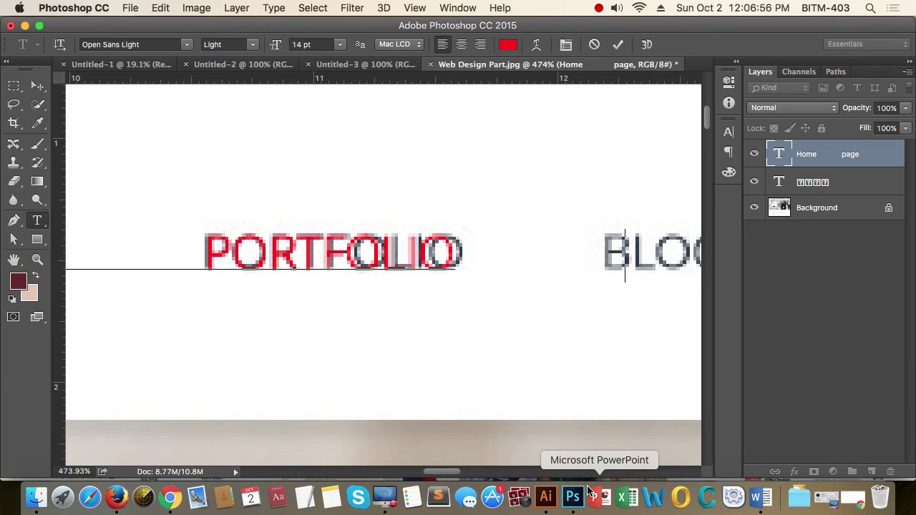
Add the word BLOG to the text line over the original BLOG item.
key(shift+Right)
key(shift+Right)
key(shift+Right)
key(shift+Right)
key(shift+Right)
key(shift+Right)
key(shift+Right)
key(shift+Right)
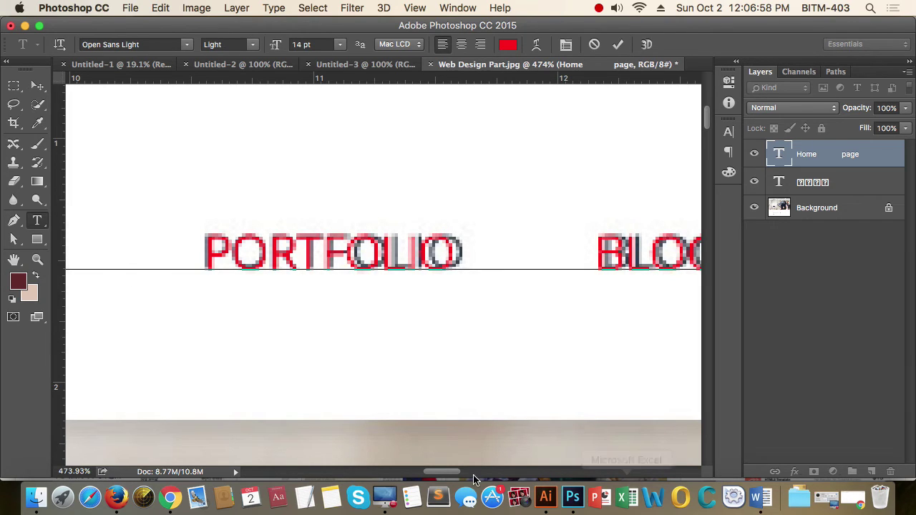
drag(454, 474, 456, 474)
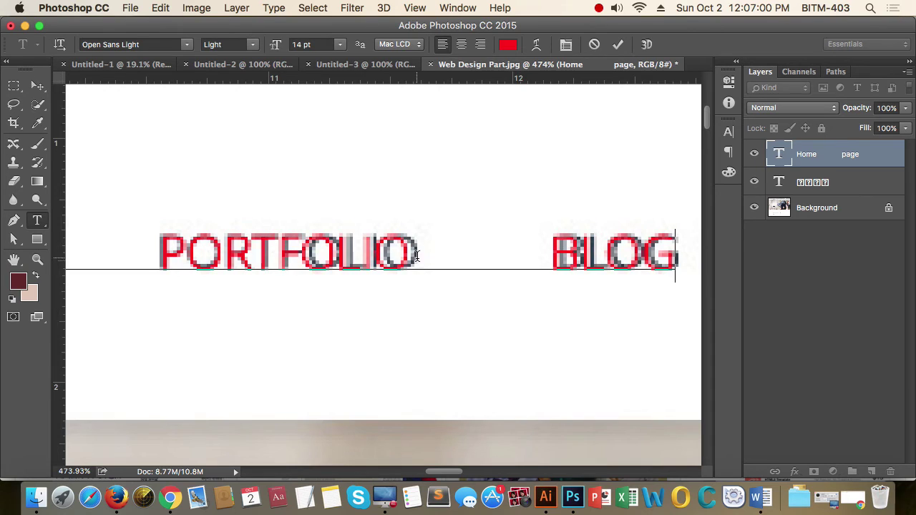
Check the letters of PORTFOLIO against the original item and commit the extended menu text.
drag(417, 257, 172, 246)
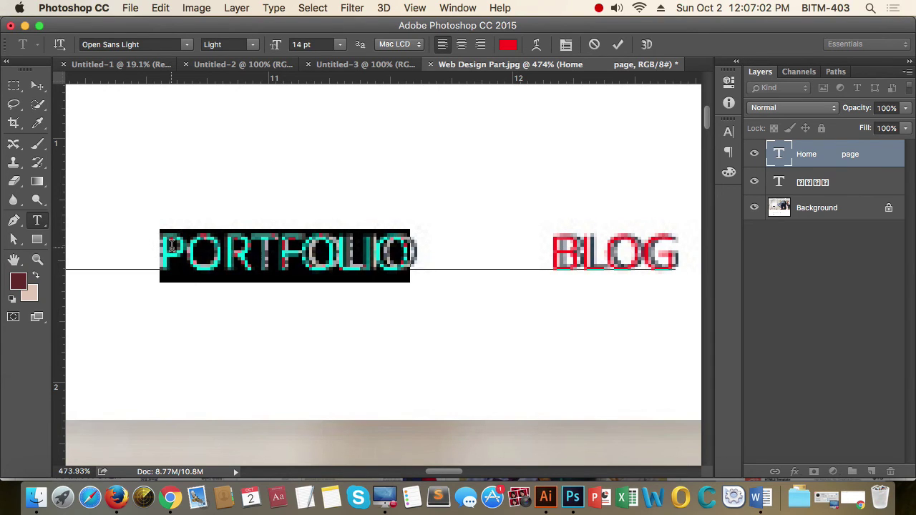
click(290, 251)
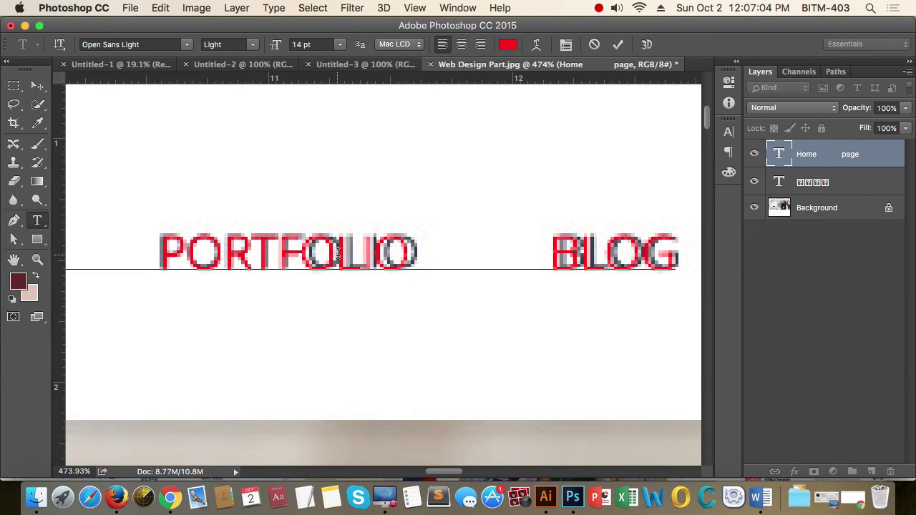
drag(337, 253, 306, 251)
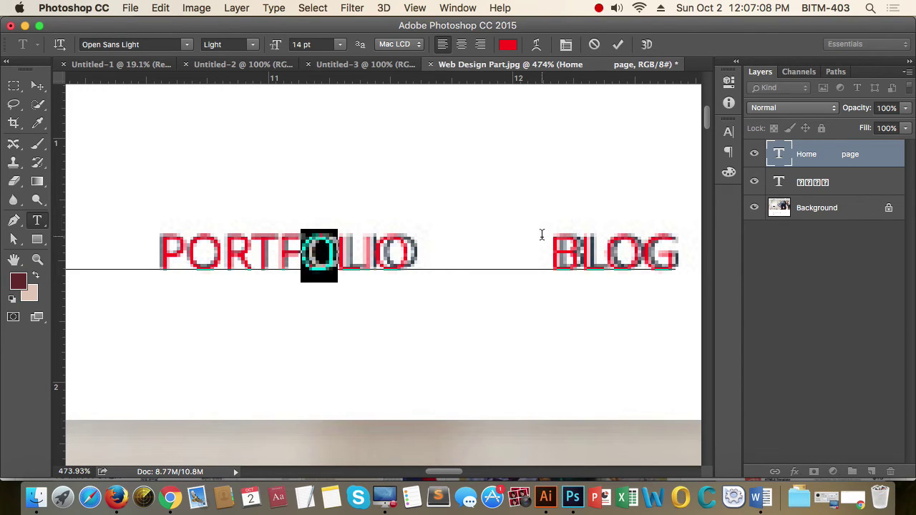
click(37, 85)
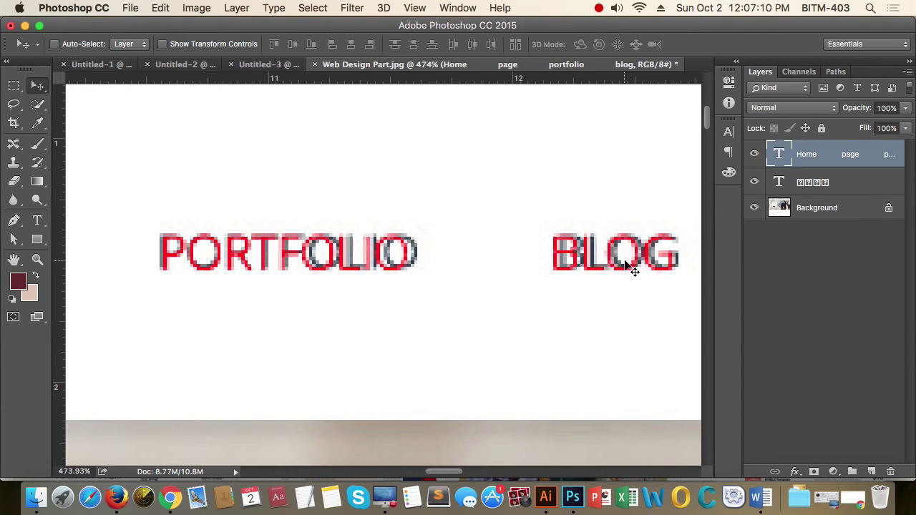
Examine the remaining menu items from SHOP to CONTACT and the search and basket icons in the header.
scroll(636, 268, down, 3)
scroll(501, 276, right, 3)
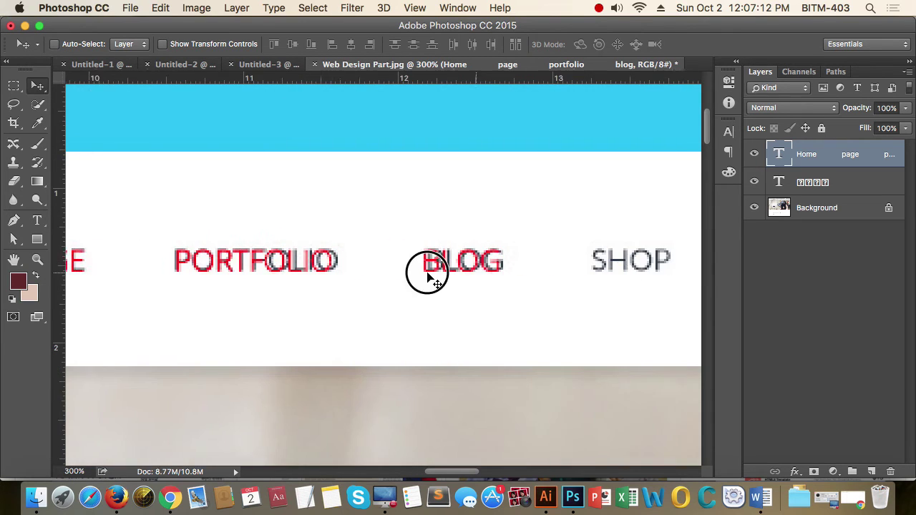
scroll(428, 279, right, 5)
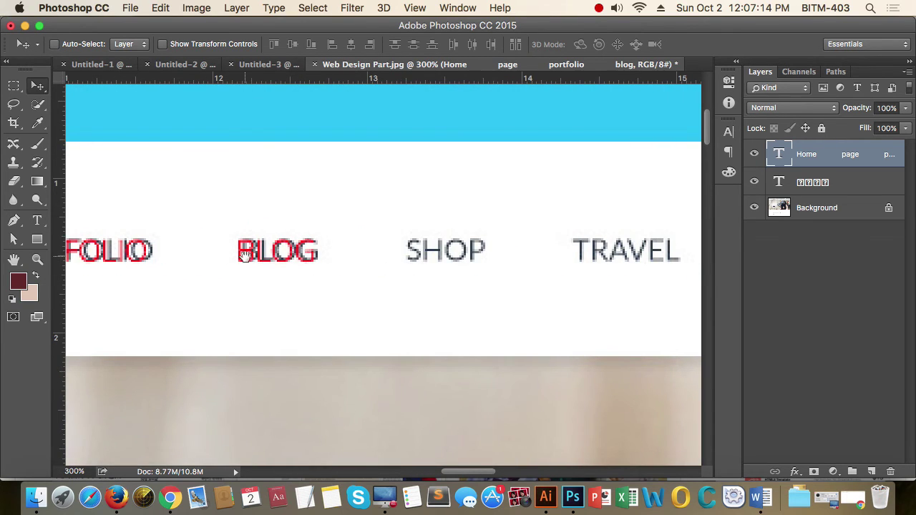
scroll(484, 265, right, 2)
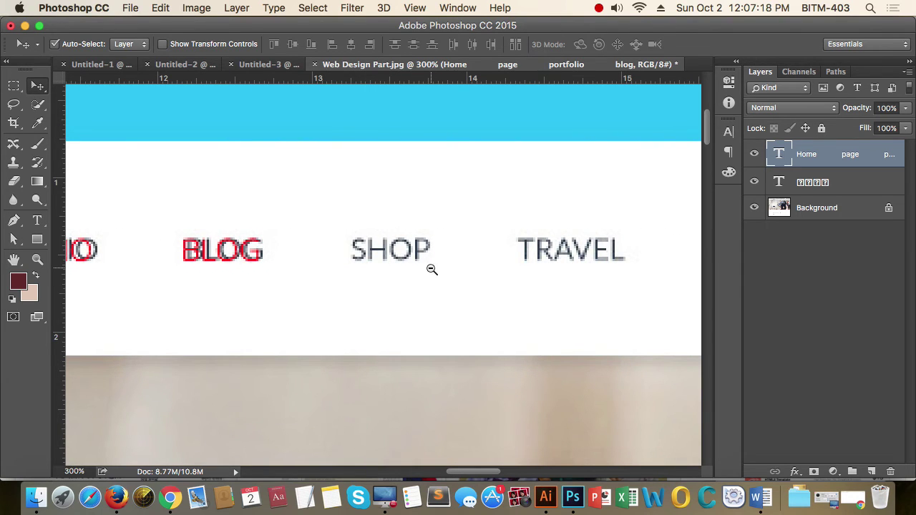
alt+click(470, 271)
alt+click(470, 272)
alt+click(470, 272)
scroll(458, 272, right, 3)
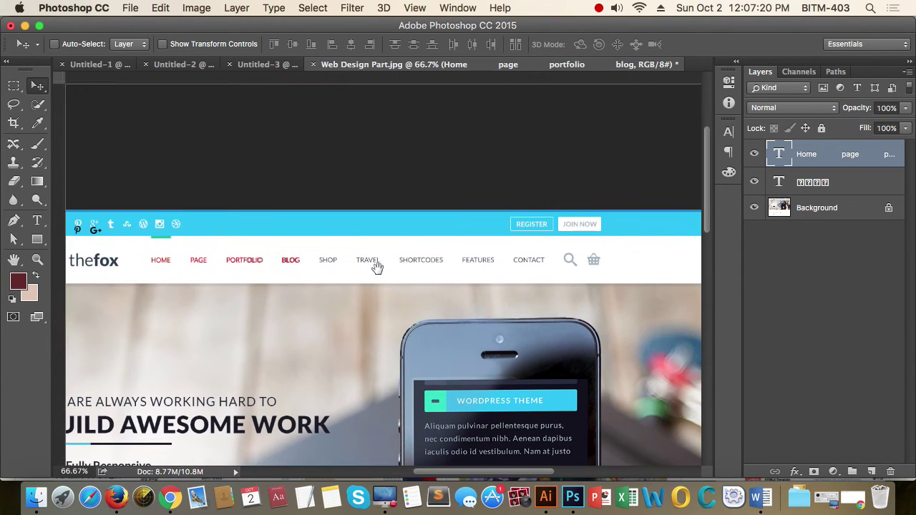
drag(231, 267, 193, 250)
scroll(613, 307, up, 5)
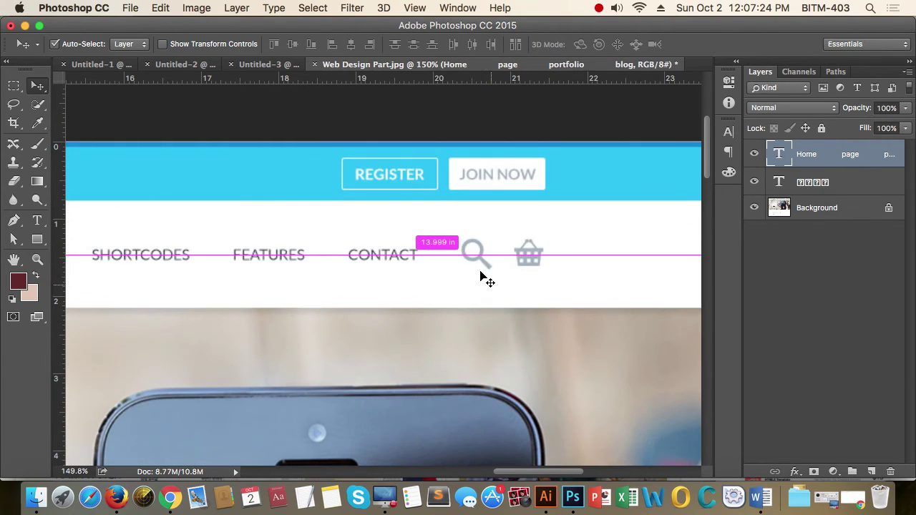
scroll(553, 264, up, 4)
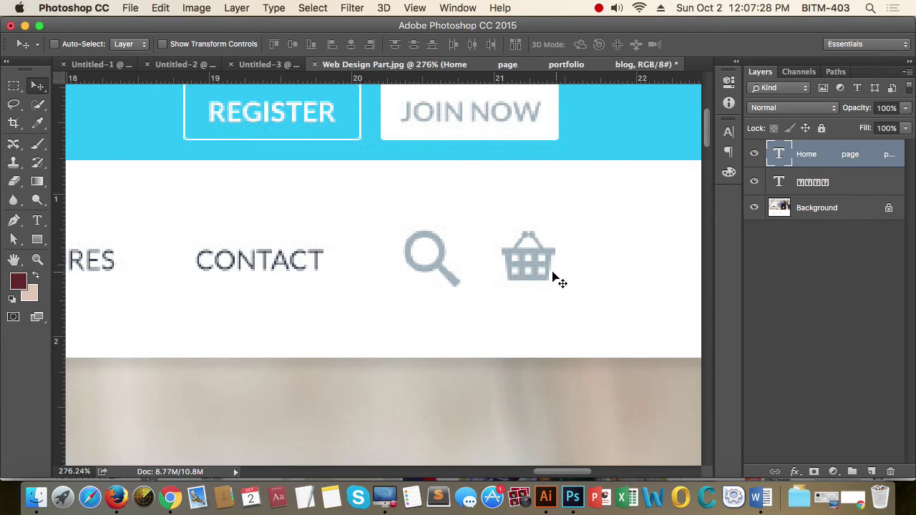
Switch to Firefox, search the Font Awesome cheatsheet for "busk", and return to Photoshop.
key(super+Tab)
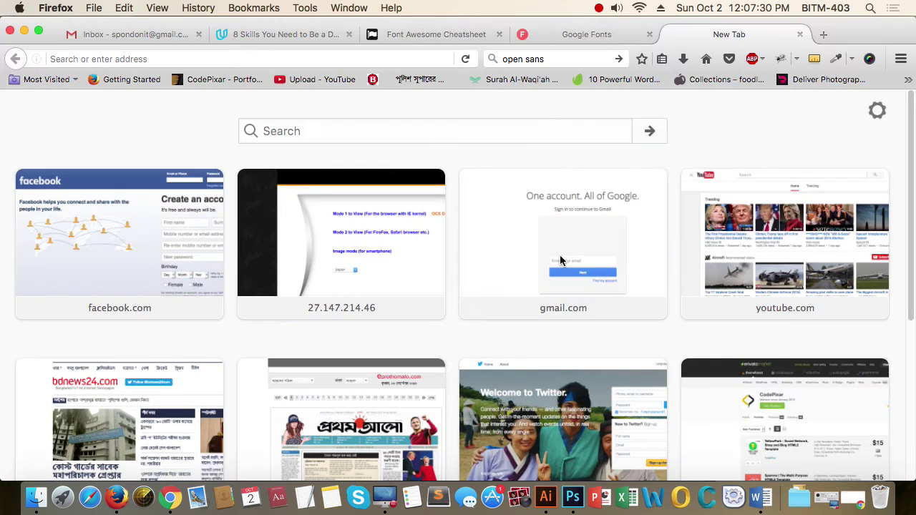
click(456, 35)
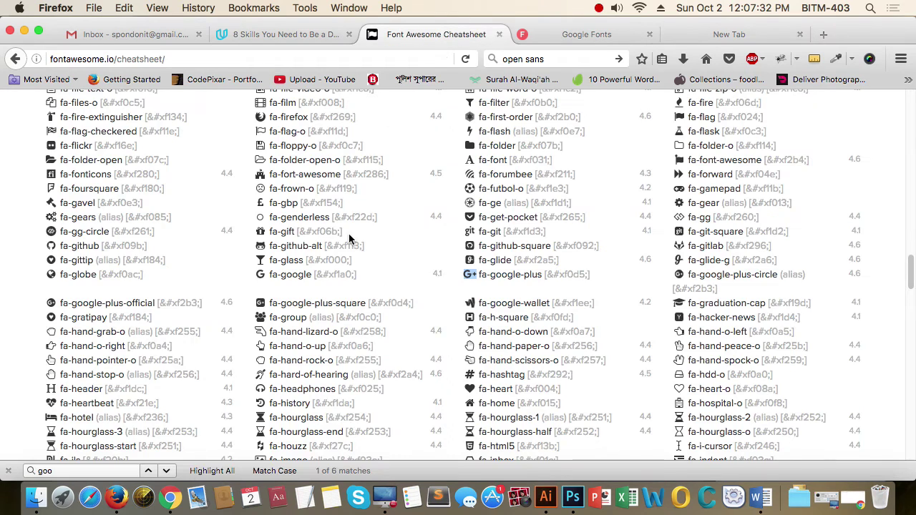
key(super+f)
text(bus)
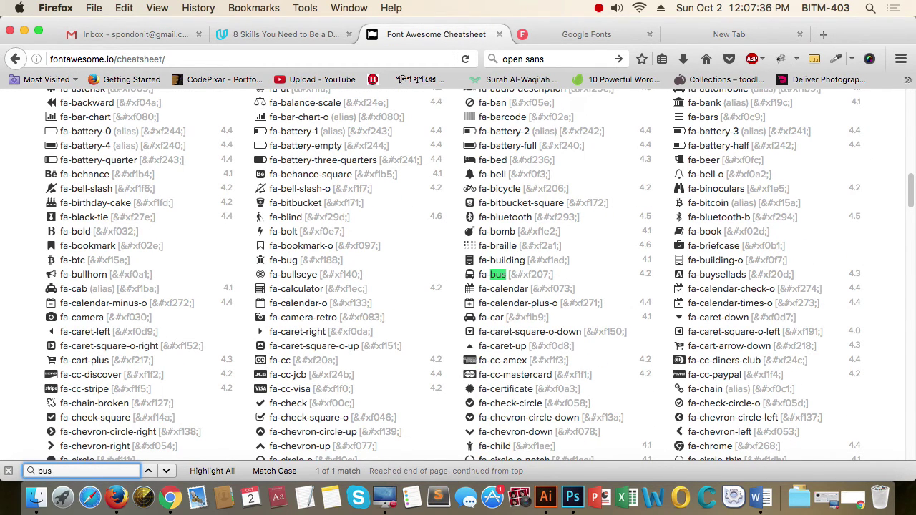
text(k)
key(super+Tab)
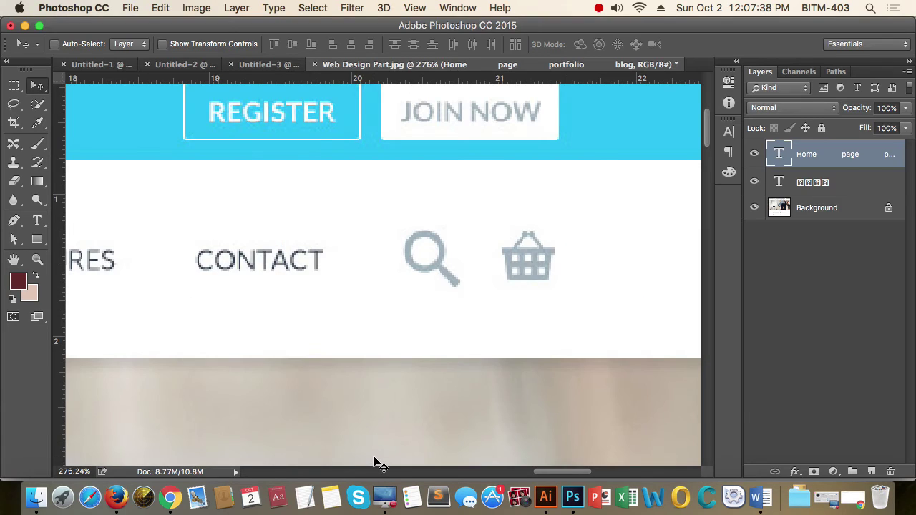
Examine the search and basket icons beside CONTACT up close, followed by the whole header and the hero section beneath it.
drag(536, 266, 510, 301)
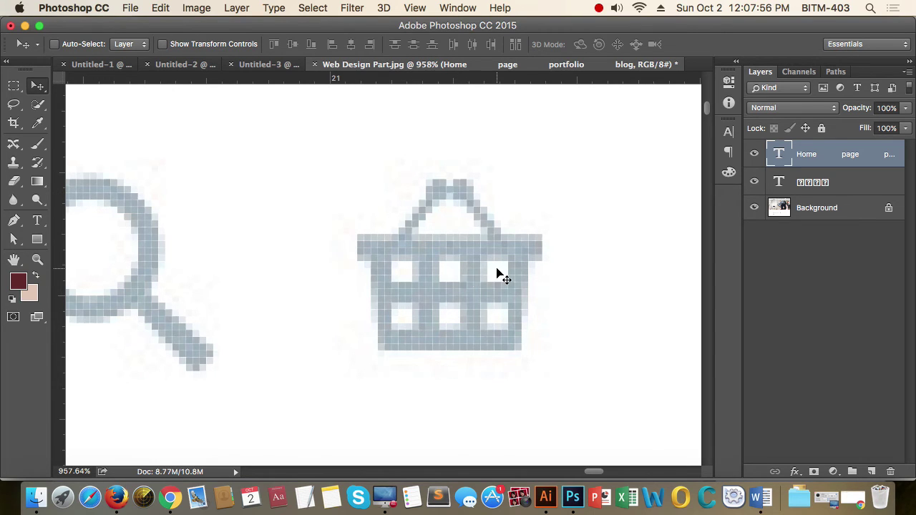
alt+click(502, 324)
drag(374, 287, 395, 241)
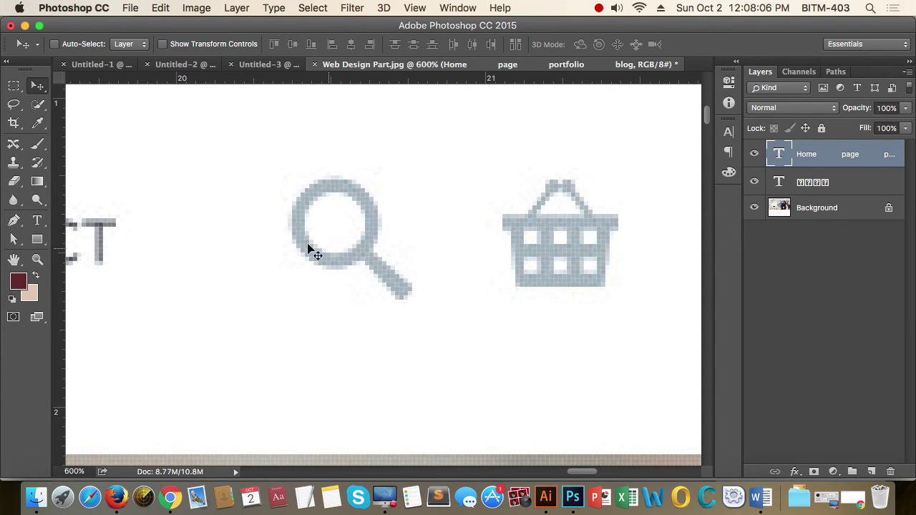
drag(377, 239, 255, 243)
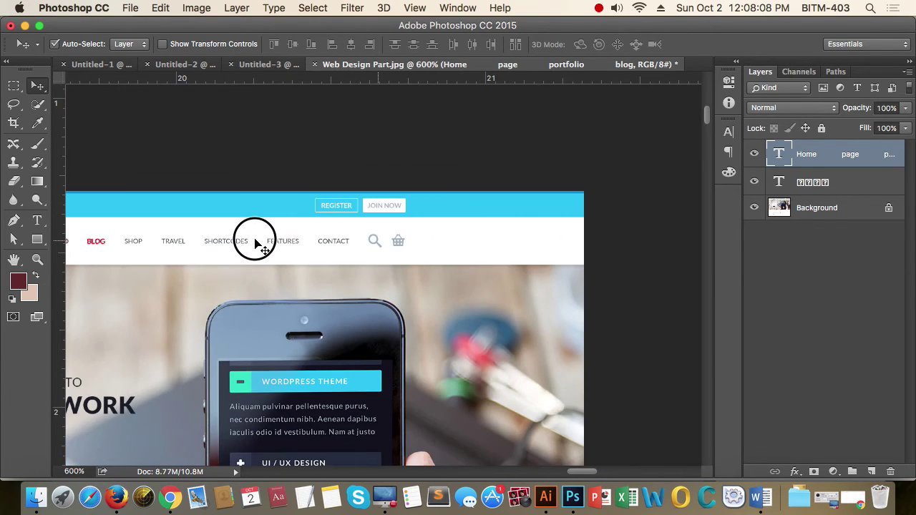
click(562, 260)
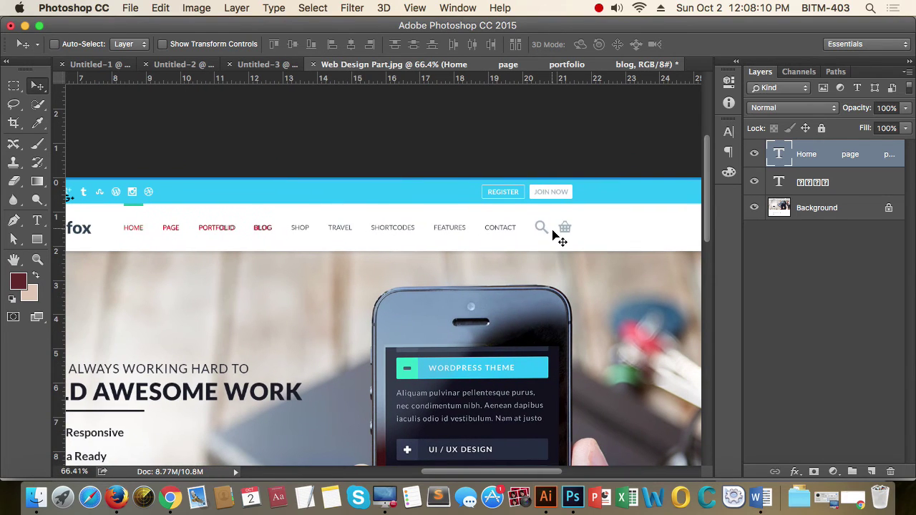
drag(538, 234, 488, 229)
drag(303, 253, 321, 317)
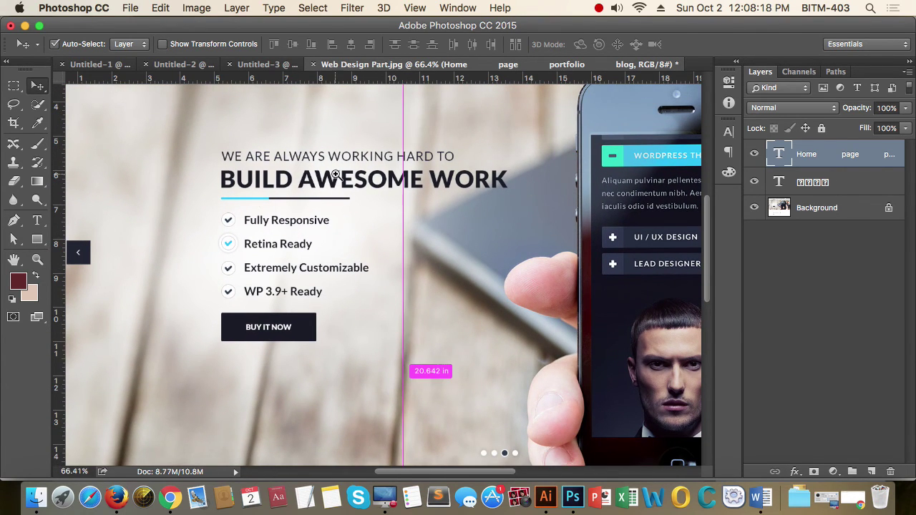
Start a text layer reading EDE beside the hero line WE ARE ALWAYS WORKING HARD TO and select its text.
scroll(311, 206, up, 5)
scroll(364, 270, up, 3)
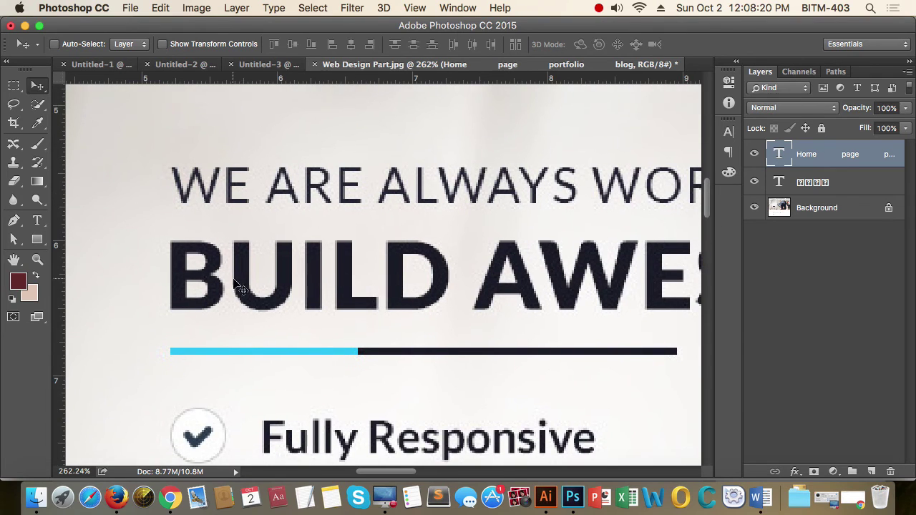
drag(359, 293, 536, 282)
key(t)
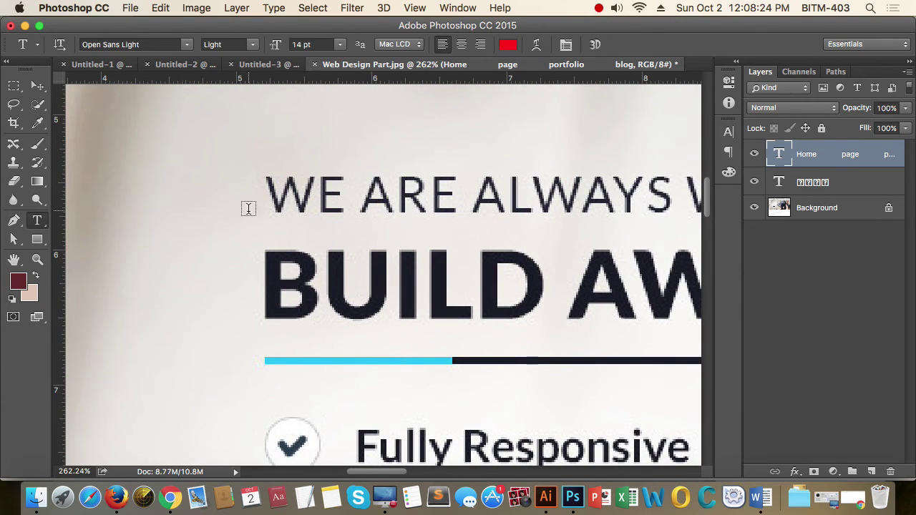
click(181, 196)
text(EDE)
key(super+a)
Set the font of the EDE sample text to Raleway Light.
click(156, 45)
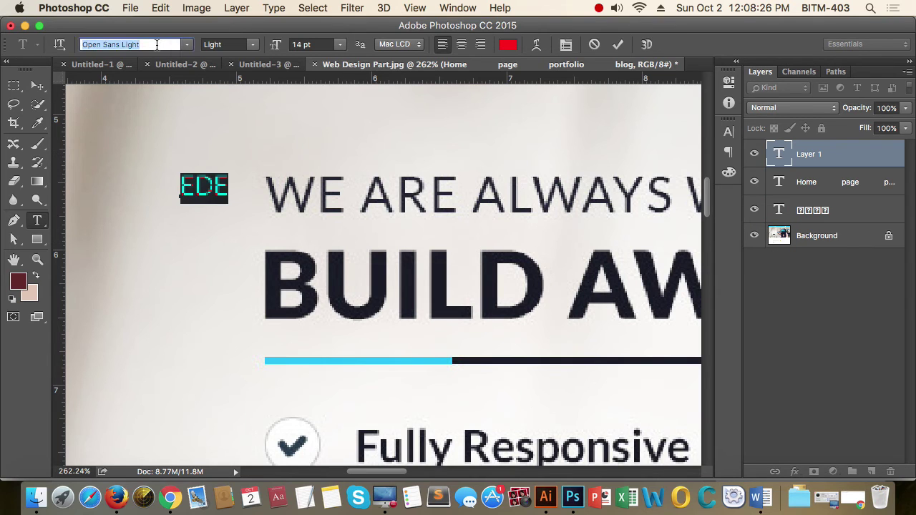
text(ral)
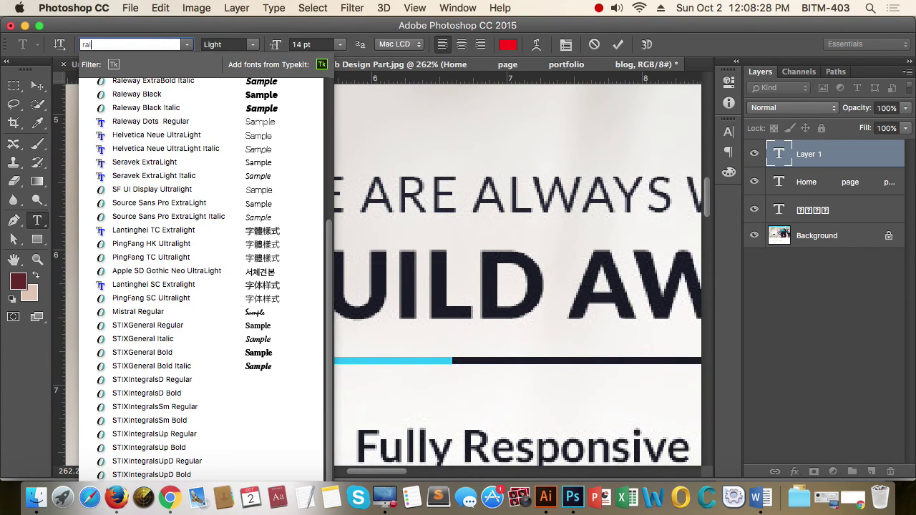
key(Down)
key(Down)
key(Down)
key(Down)
key(Down)
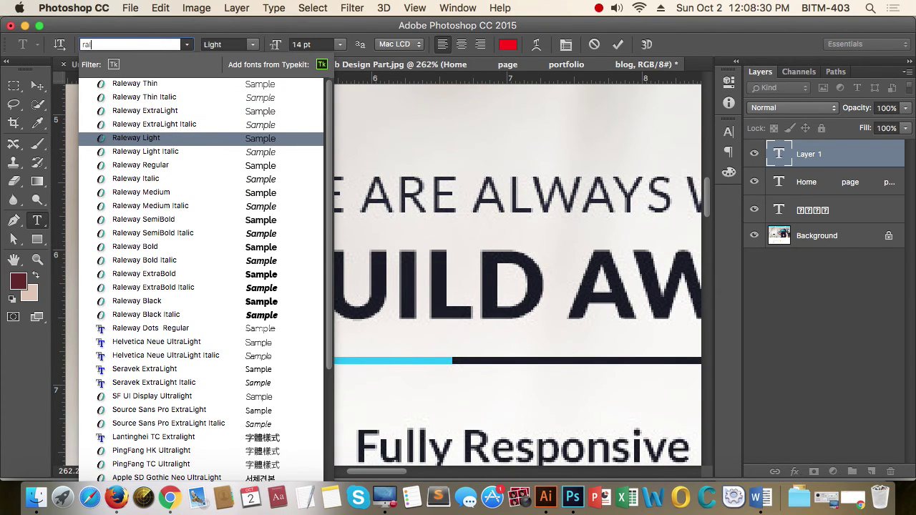
key(Return)
Replace the sample text with BUILD and set its font style to Black.
text(B)
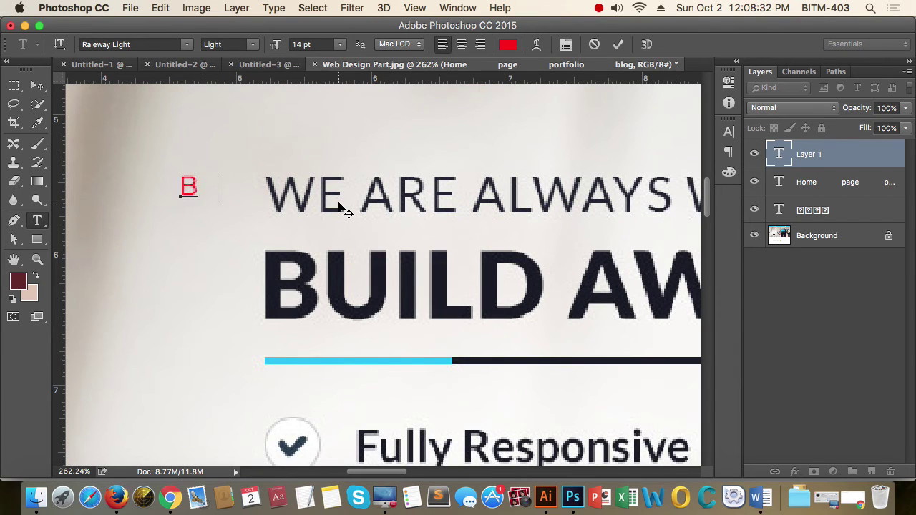
text(UILD)
key(super+a)
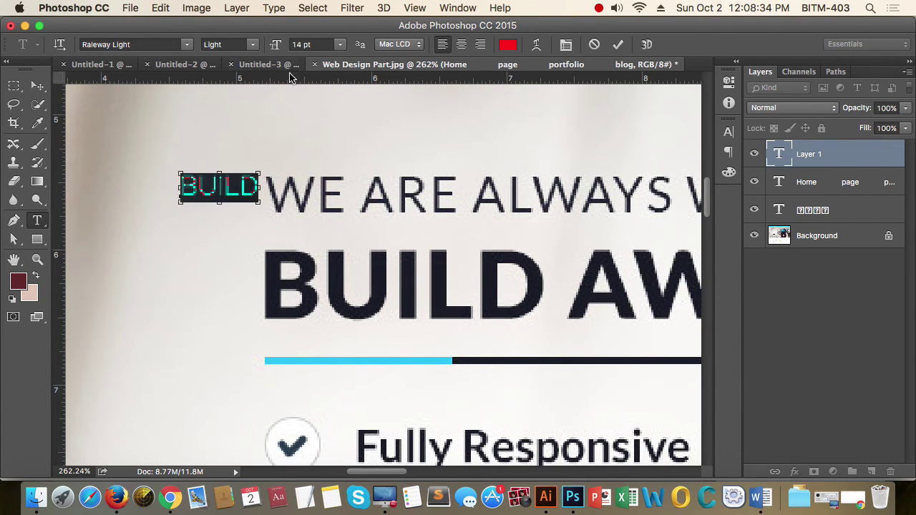
click(252, 44)
click(268, 213)
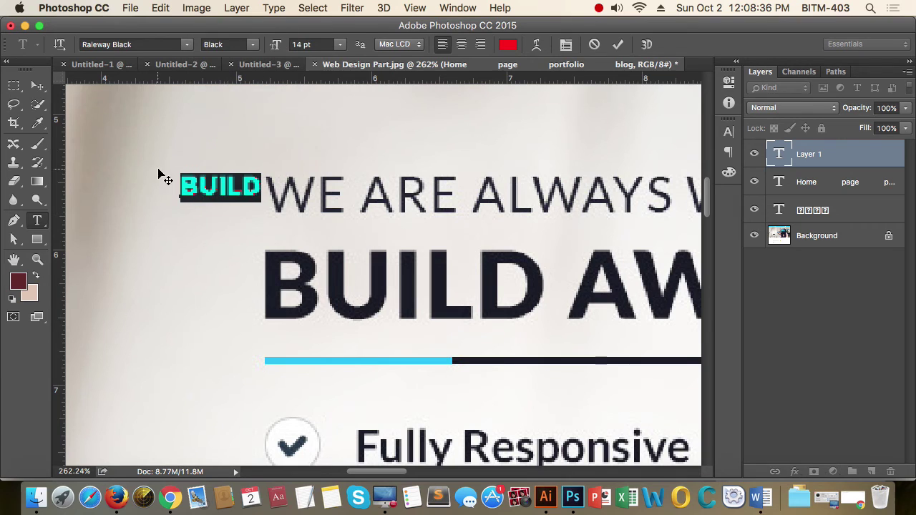
Move the BUILD text onto the original headline word and scale it proportionally to about 348% to cover it.
click(37, 85)
drag(213, 198, 296, 317)
key(super+t)
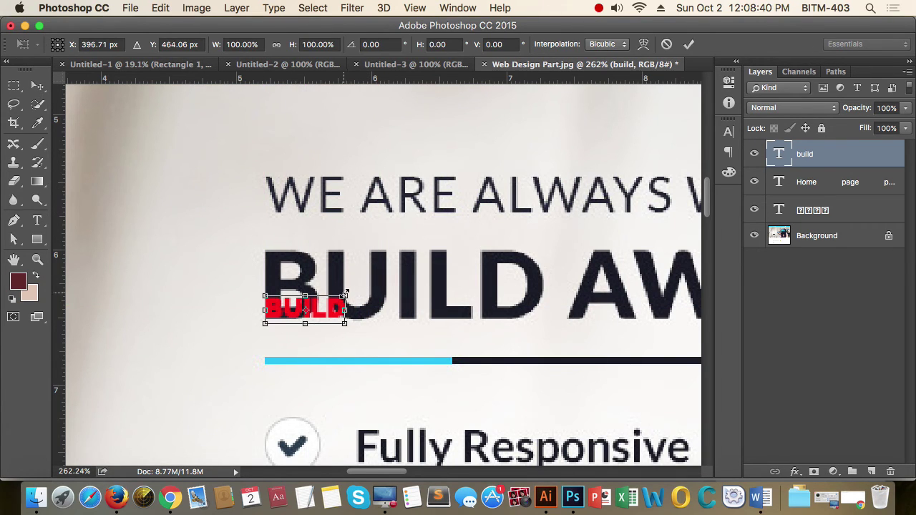
drag(344, 293, 505, 250)
drag(498, 319, 544, 334)
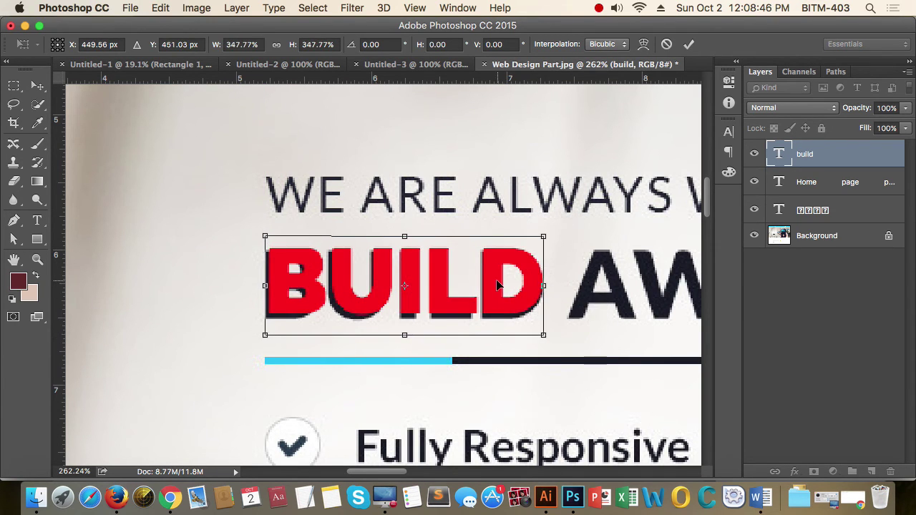
drag(499, 285, 495, 289)
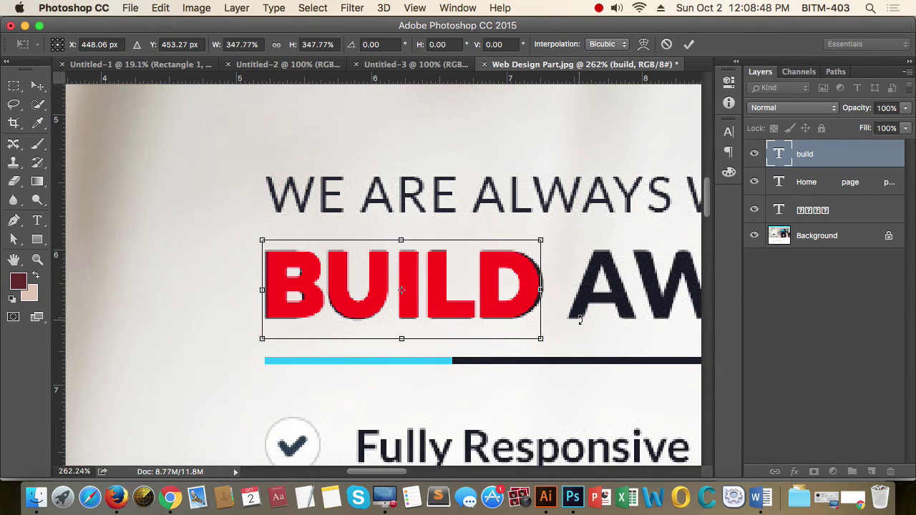
key(Return)
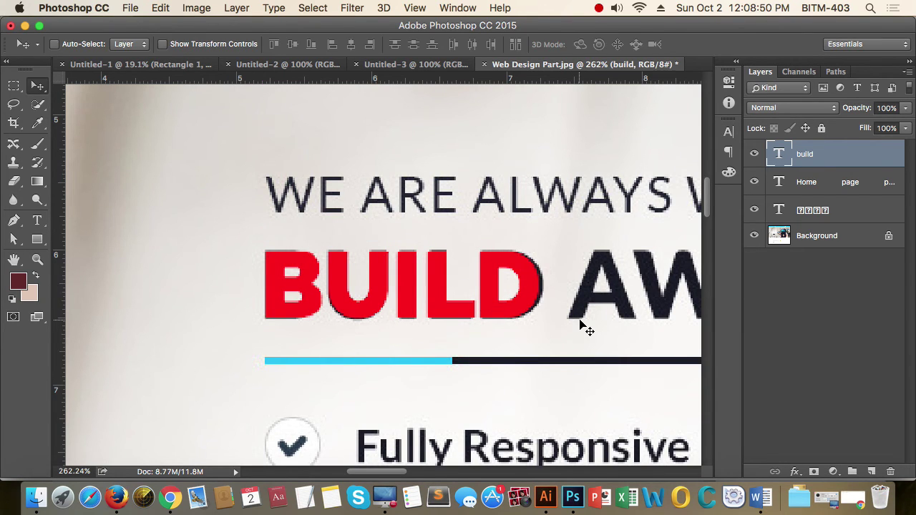
Set the font size of the BUILD text to 48 pt.
key(t)
double_click(469, 300)
key(super+t)
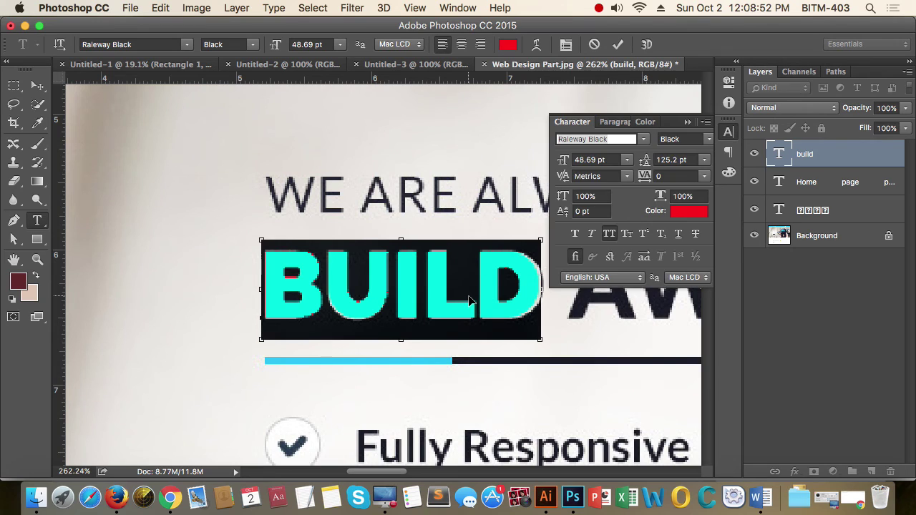
click(603, 160)
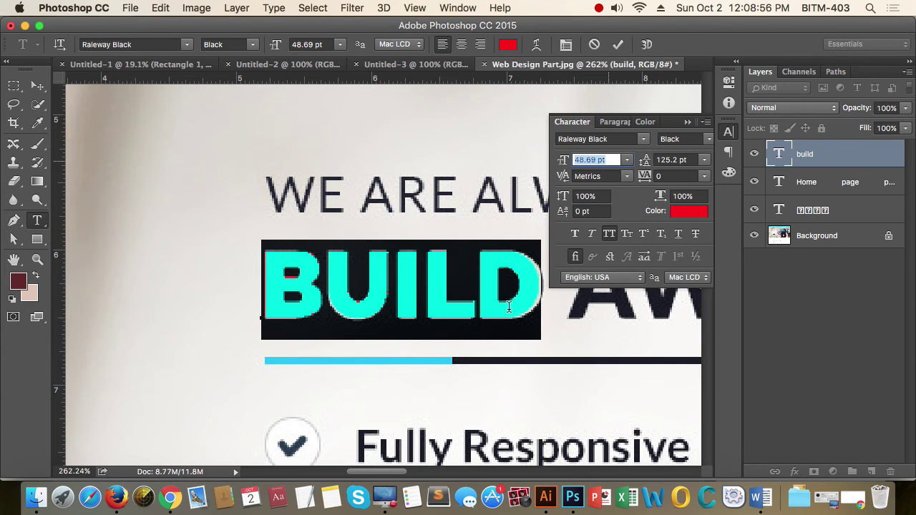
text(48)
key(Return)
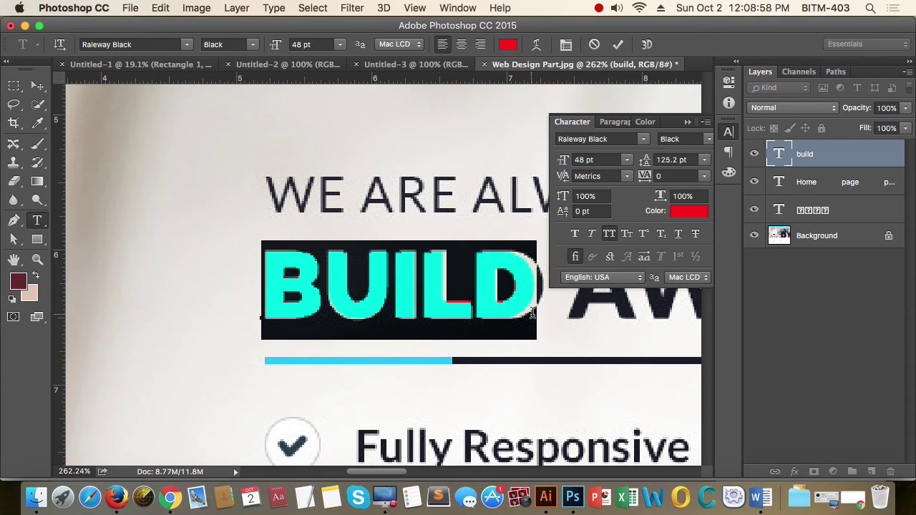
Set the leading of the BUILD text to 150 pt and commit the text.
click(693, 160)
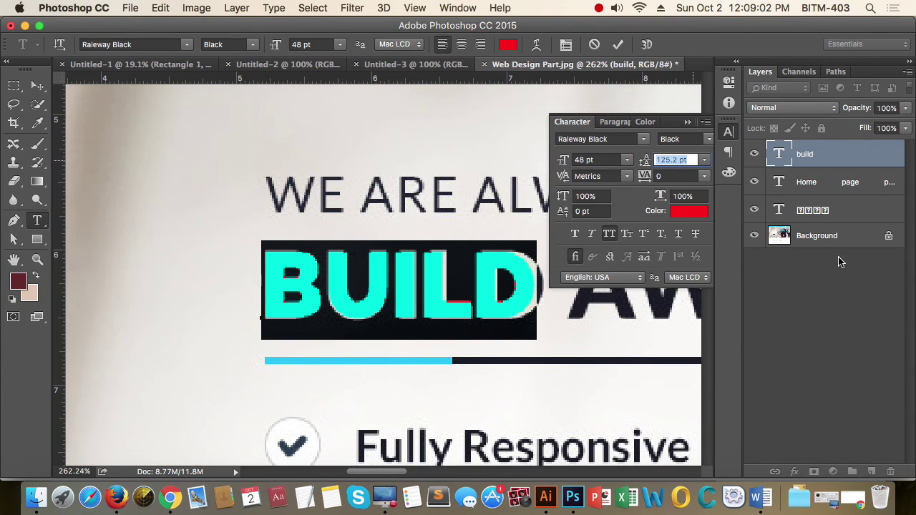
text(150)
key(Return)
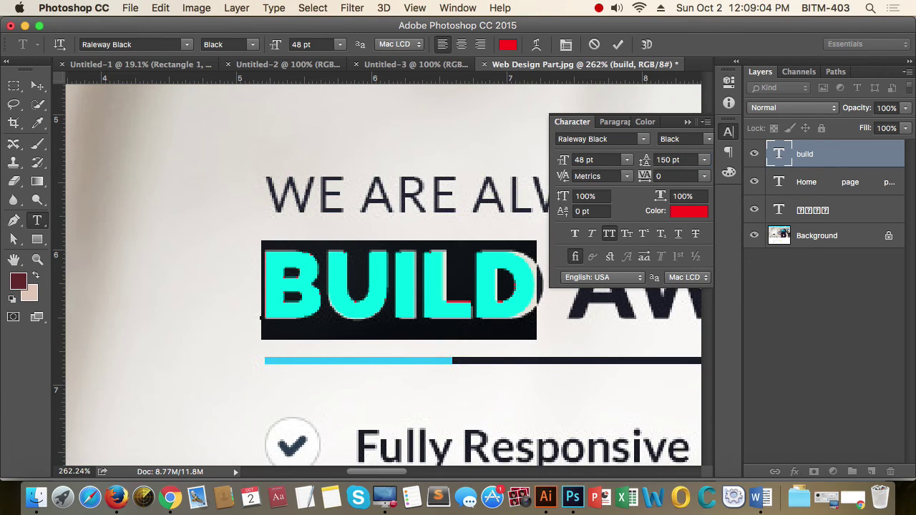
click(728, 131)
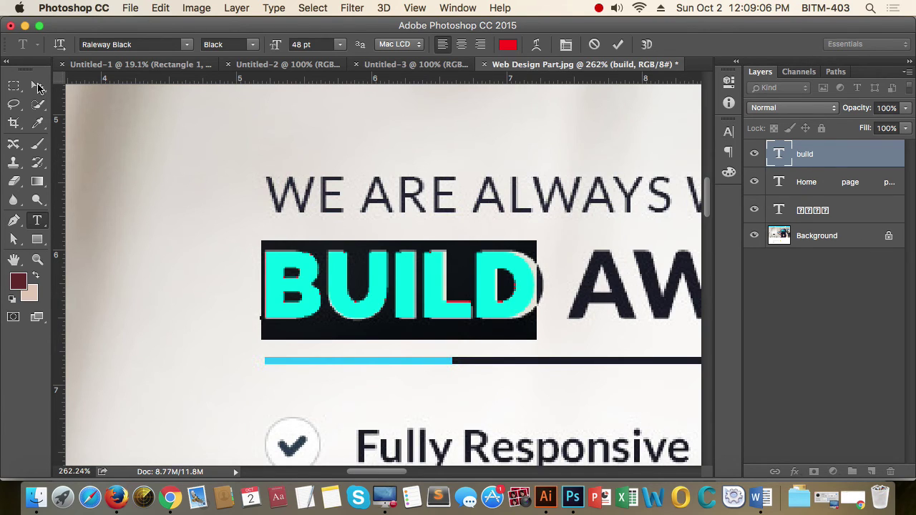
click(37, 85)
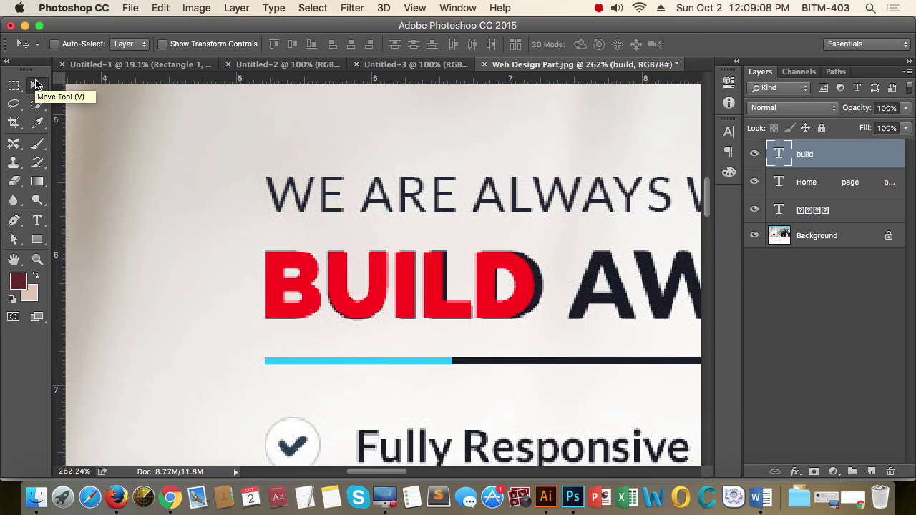
Compare the red BUILD text with the original BUILD AWESOME WORK headline at different magnifications.
scroll(548, 317, down, 5)
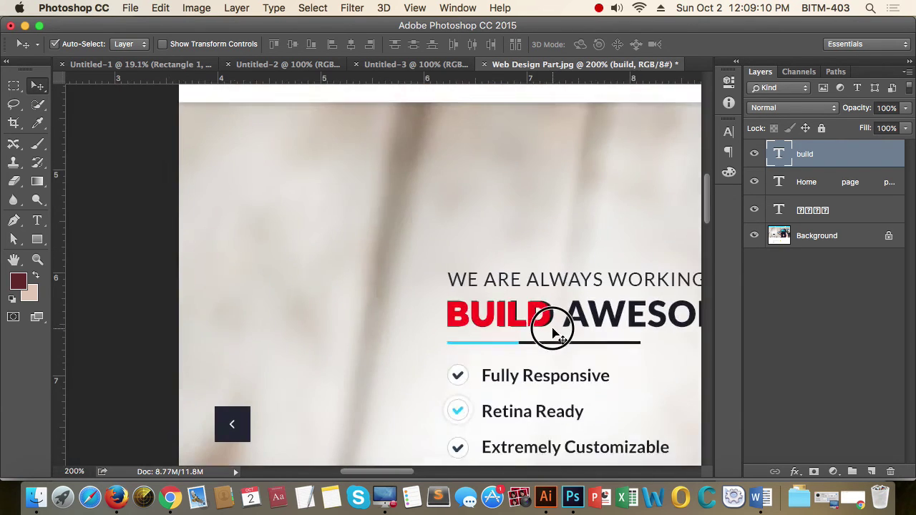
drag(634, 333, 370, 290)
scroll(370, 290, up, 5)
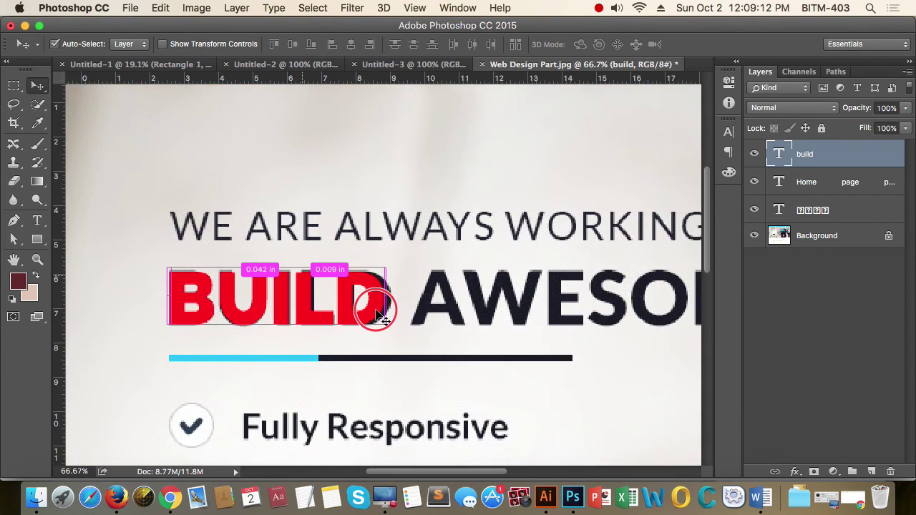
scroll(401, 304, right, 2)
scroll(400, 304, right, 3)
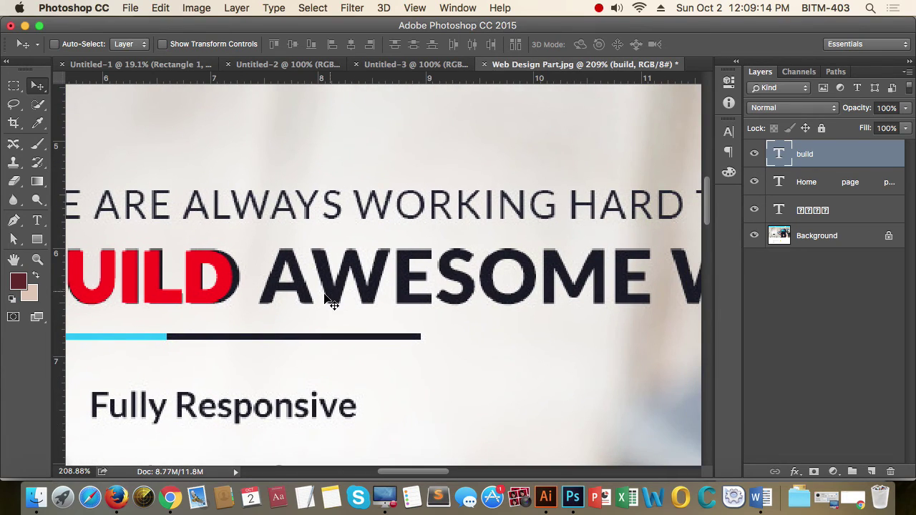
scroll(302, 296, left, 2)
scroll(372, 300, left, 1)
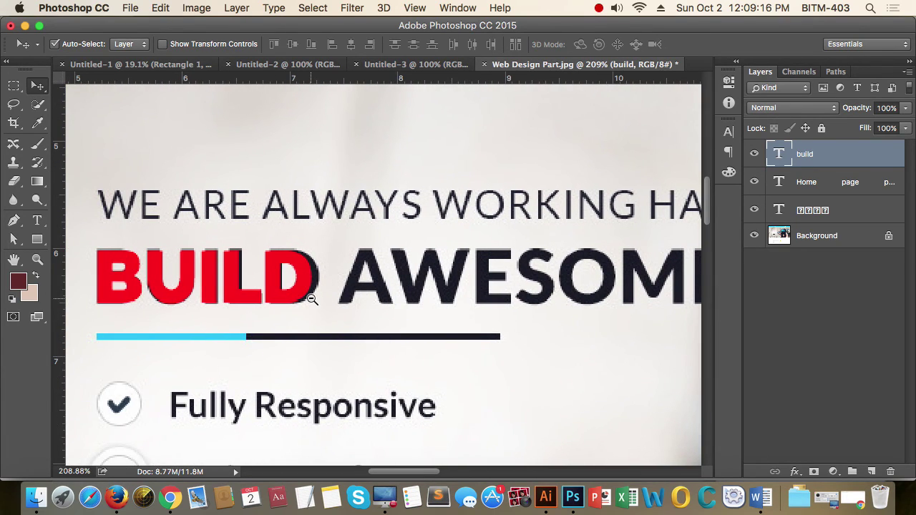
scroll(312, 299, up, 5)
scroll(317, 248, down, 5)
Examine the hero section's underline, checkmark feature list and BUY IT NOW button below the headline.
drag(274, 348, 494, 224)
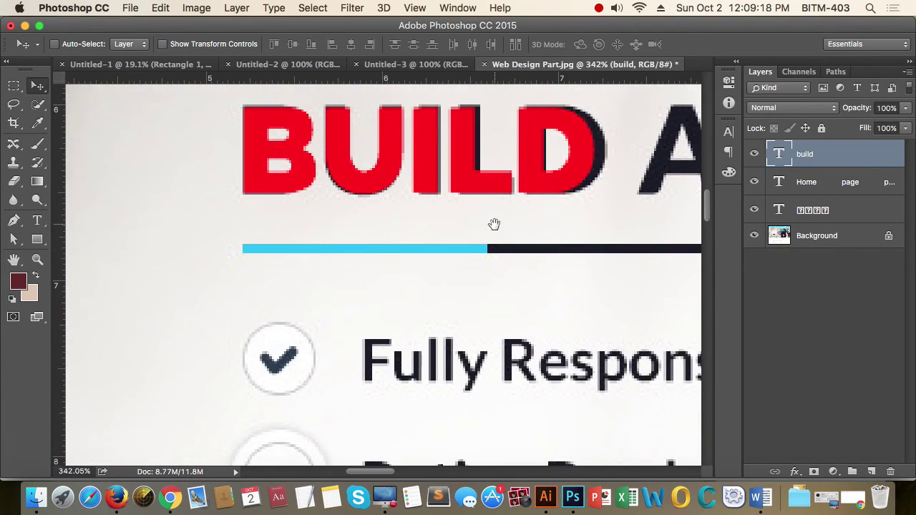
scroll(494, 224, down, 5)
drag(427, 301, 407, 210)
scroll(407, 210, up, 3)
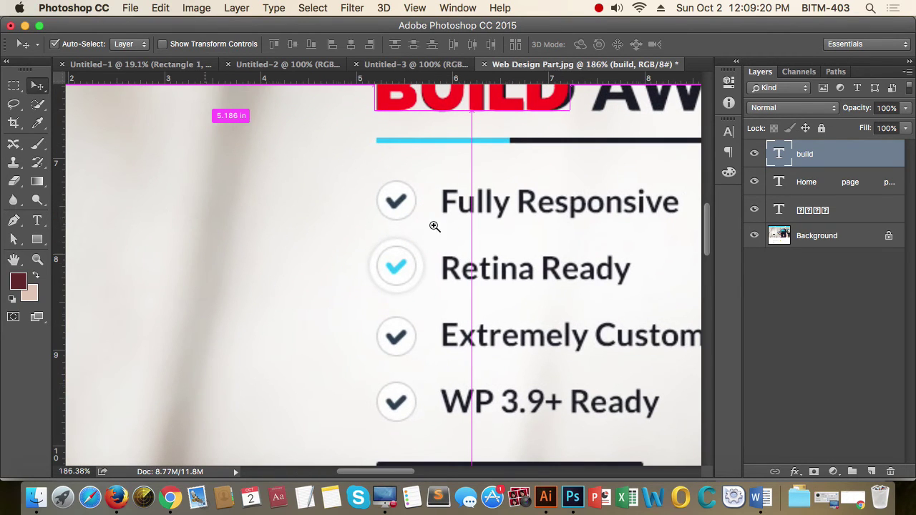
scroll(440, 246, down, 10)
scroll(439, 245, right, 2)
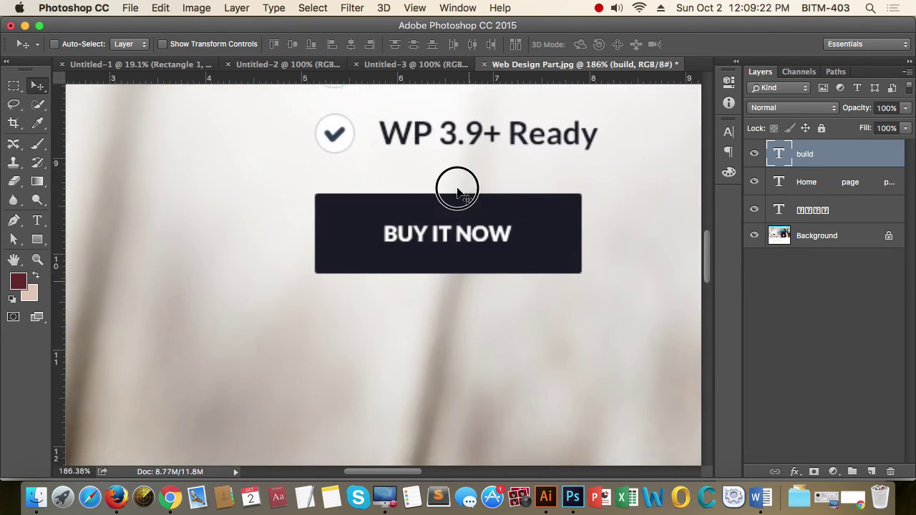
Examine the page content below the hero section, down to the grey-blue VIEW DETAIL button.
drag(457, 190, 311, 164)
scroll(443, 260, down, 5)
scroll(388, 245, up, 2)
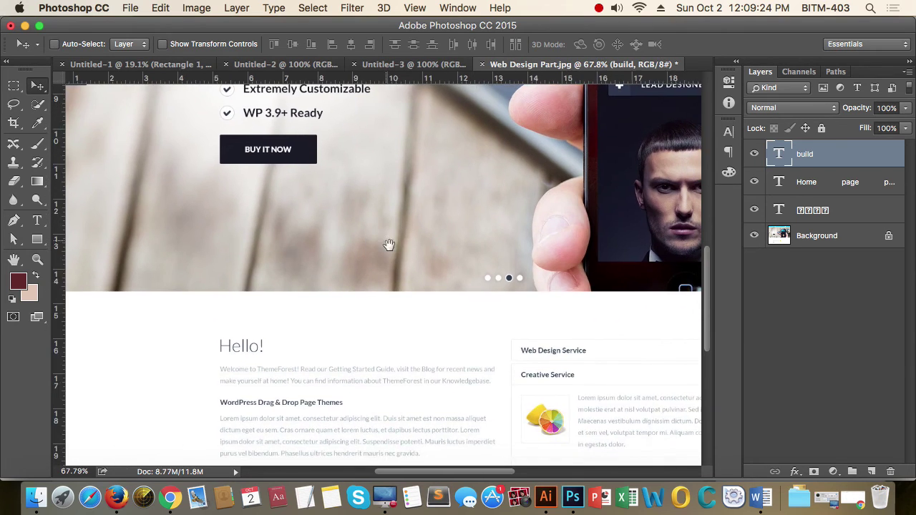
scroll(415, 341, right, 4)
scroll(430, 322, down, 5)
scroll(429, 322, left, 2)
scroll(435, 311, left, 6)
scroll(381, 317, up, 2)
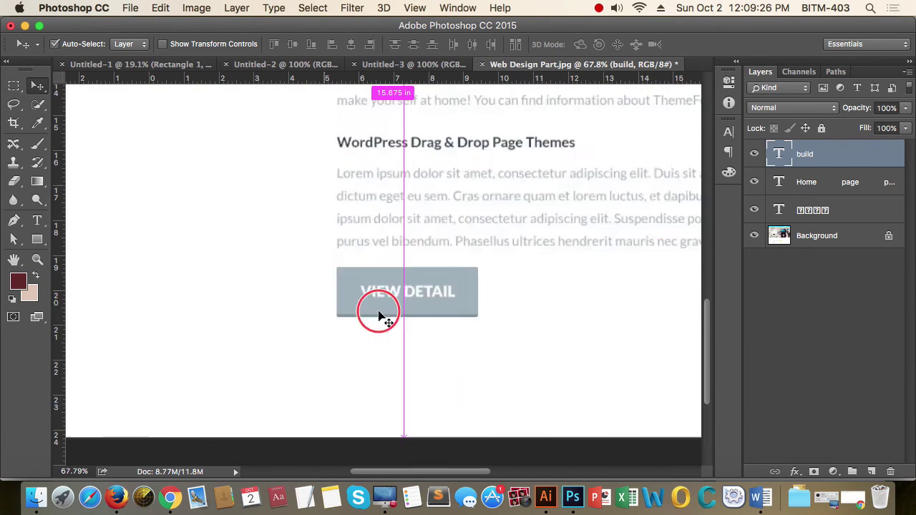
drag(379, 317, 311, 302)
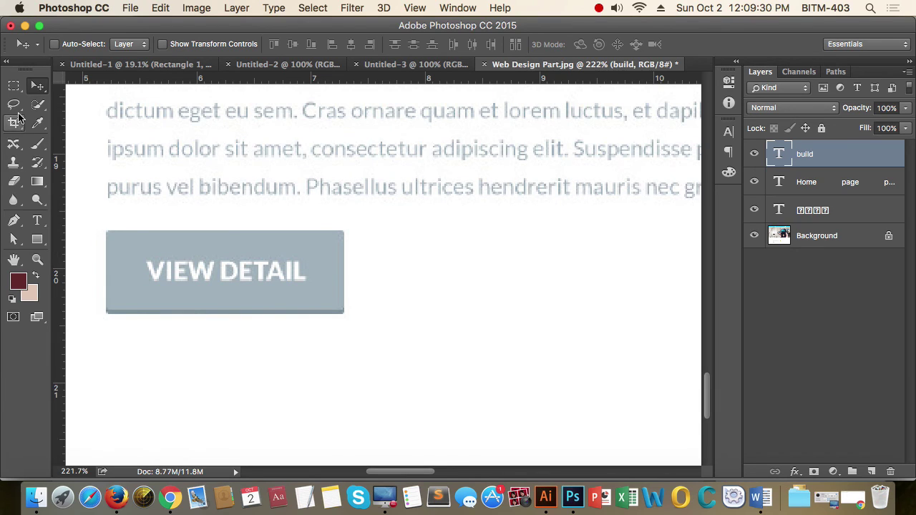
Draw a rectangle about 119 by 50 px beside the VIEW DETAIL button and round all its corners by 2 px.
click(38, 240)
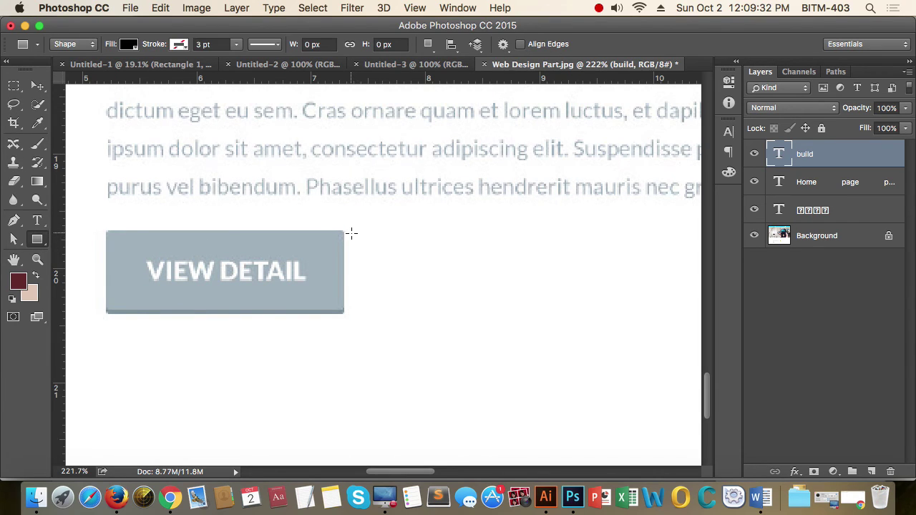
drag(351, 232, 538, 309)
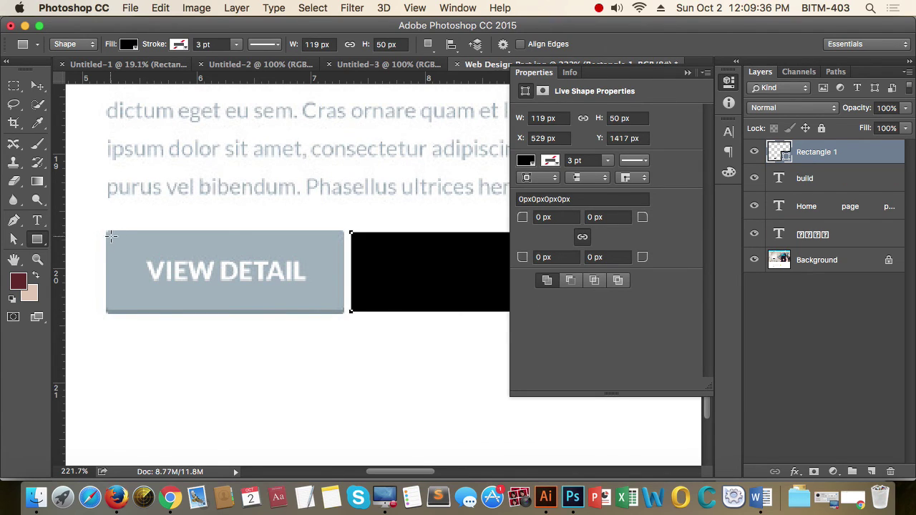
click(556, 218)
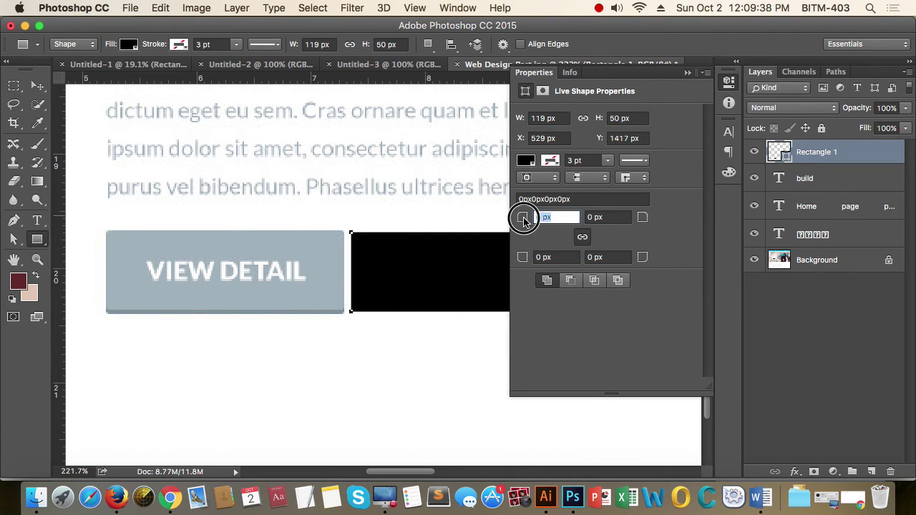
text(2)
key(Return)
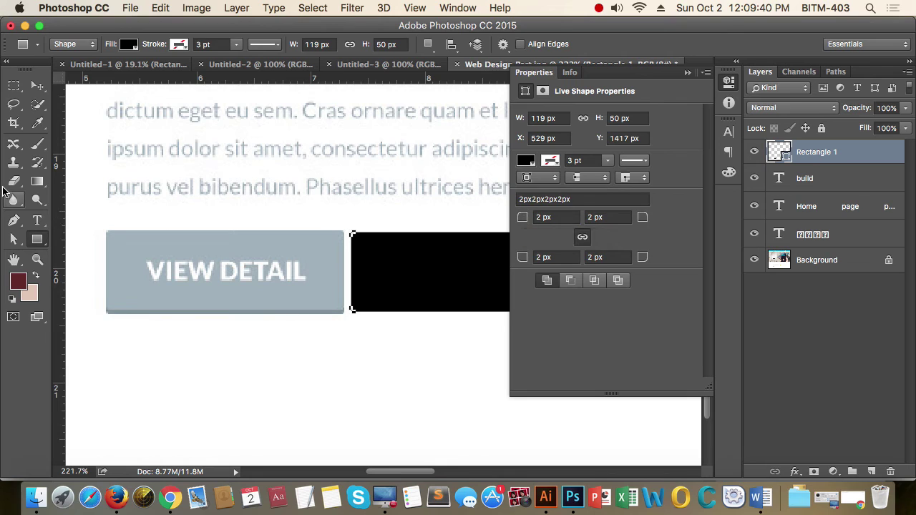
Fill the rectangle with colour a1b2bc sampled from the VIEW DETAIL button.
click(37, 85)
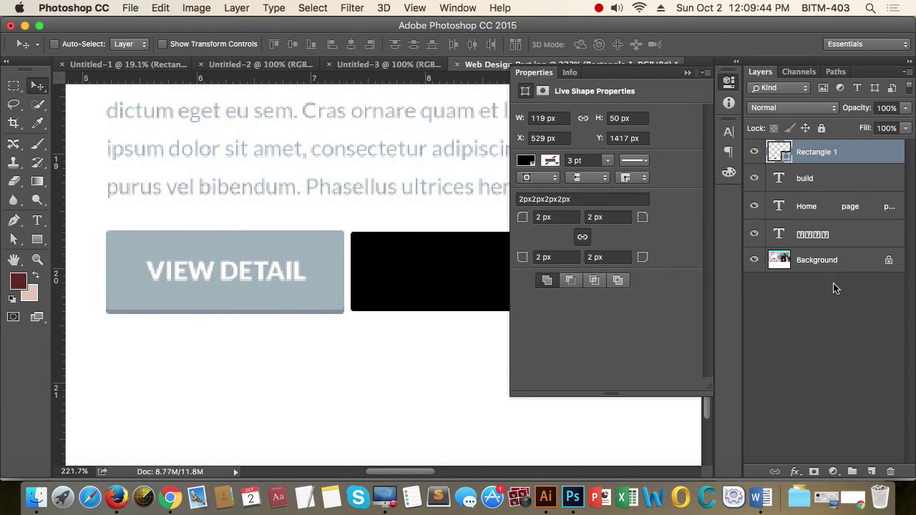
double_click(787, 157)
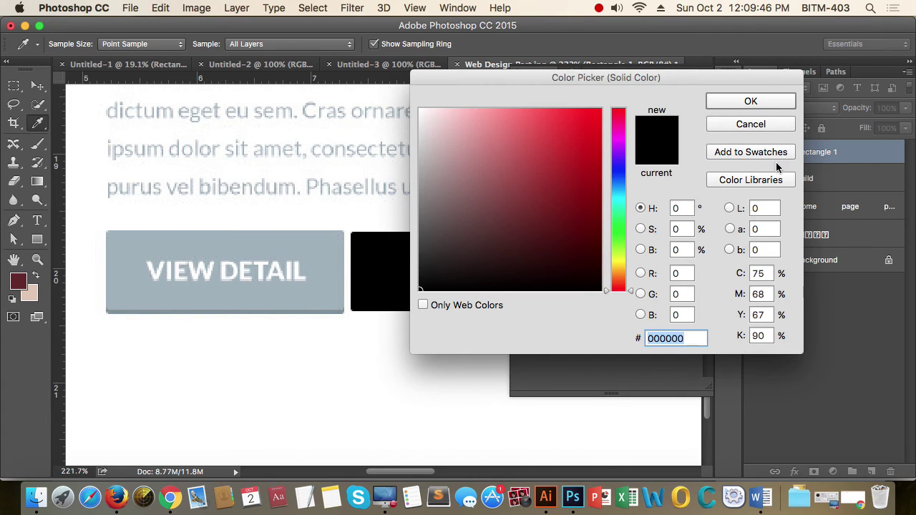
click(321, 242)
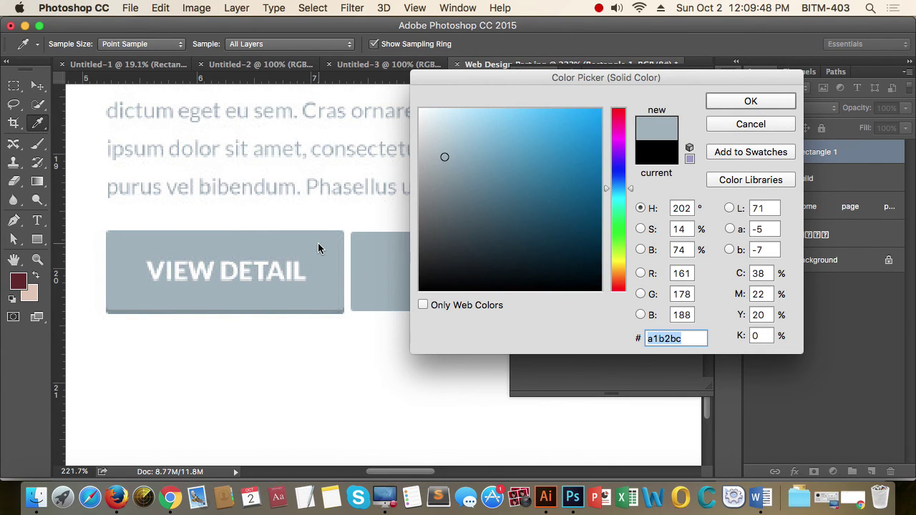
click(750, 102)
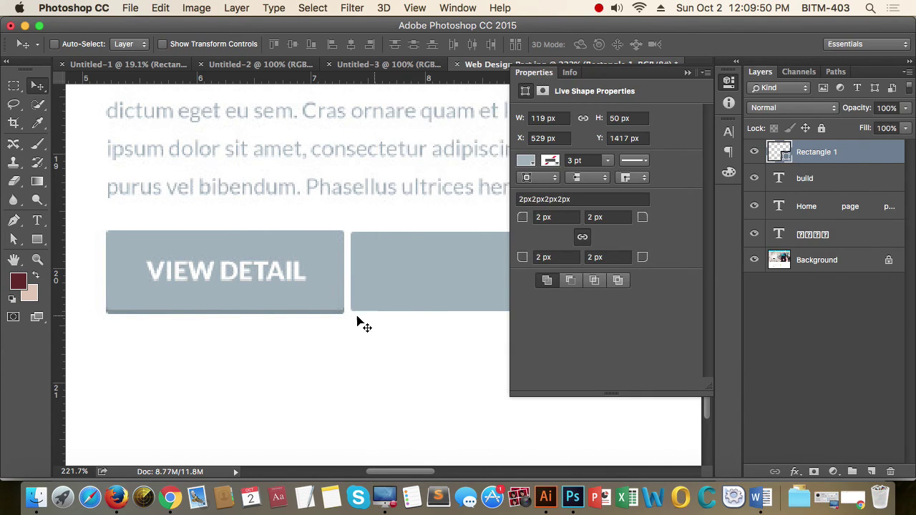
Extend the rectangle's lower edge to make it 52 px high, level with the VIEW DETAIL button's base.
mouse_move(360, 313)
mouse_down()
mouse_move(374, 345)
mouse_move(346, 323)
mouse_up()
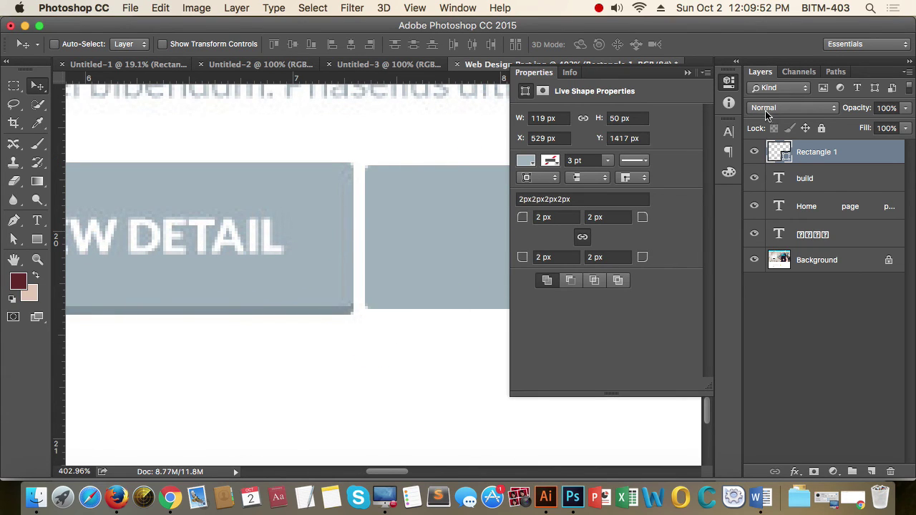
click(728, 84)
key(a)
drag(493, 313, 473, 316)
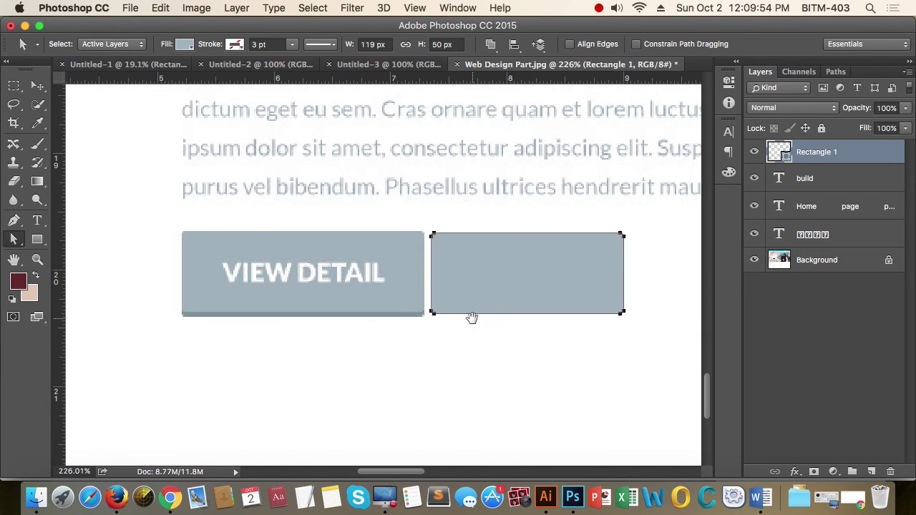
drag(652, 350, 415, 299)
super+click(491, 357)
drag(485, 317, 487, 323)
drag(633, 355, 530, 311)
scroll(501, 300, right, 5)
click(412, 290)
drag(411, 290, 475, 331)
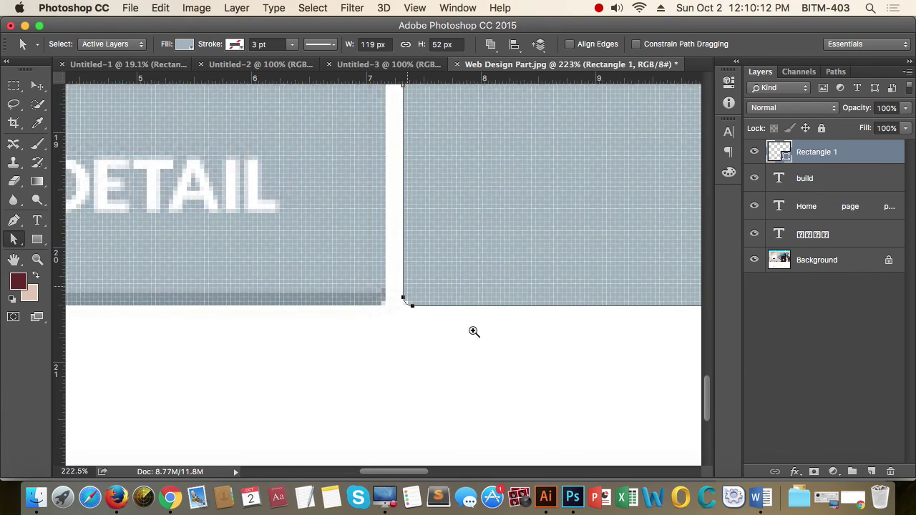
Add an Inner Shadow effect to the rectangle, keeping both buttons in view beside its settings.
key(v)
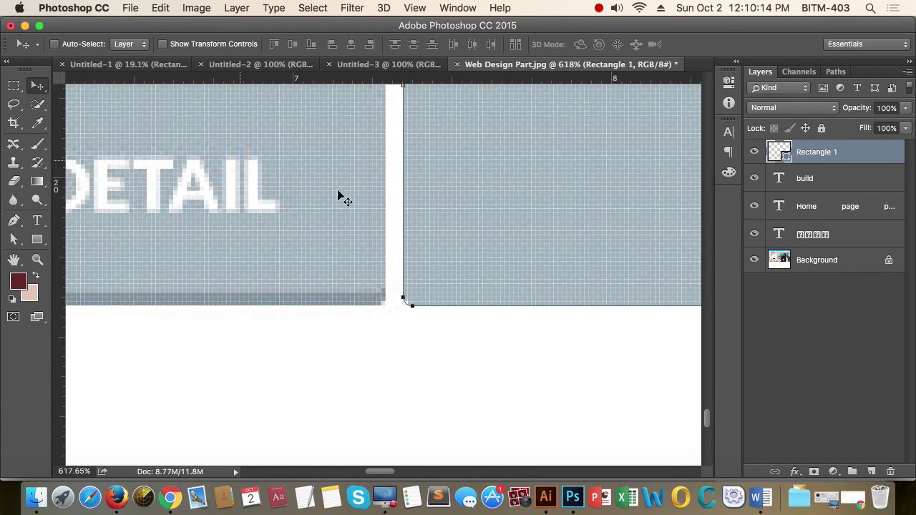
click(793, 472)
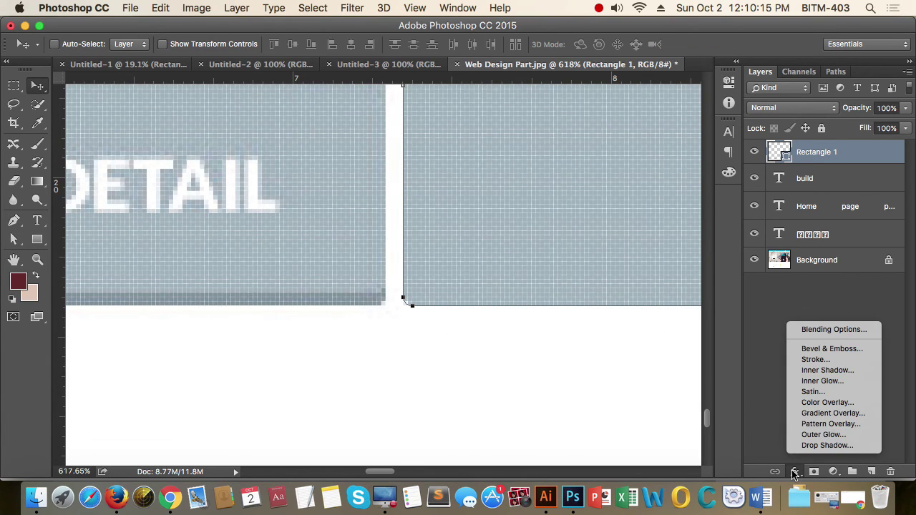
click(861, 374)
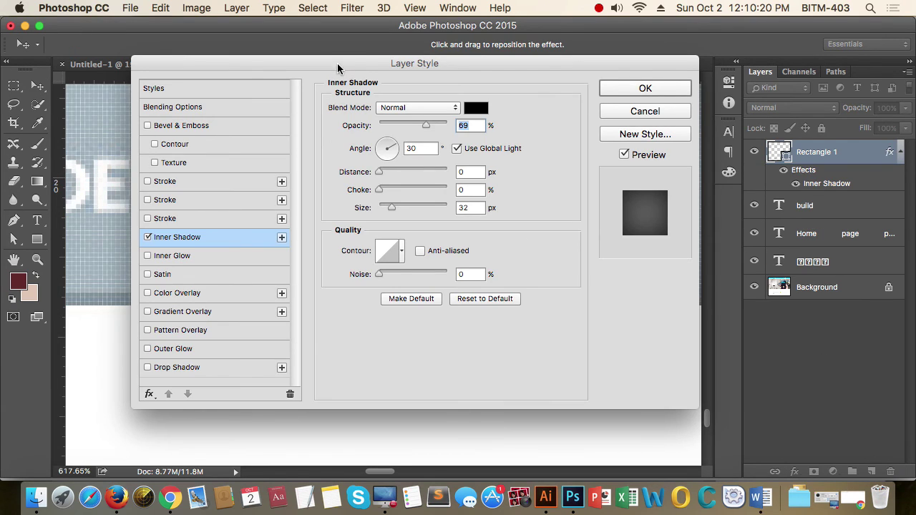
drag(338, 68, 709, 123)
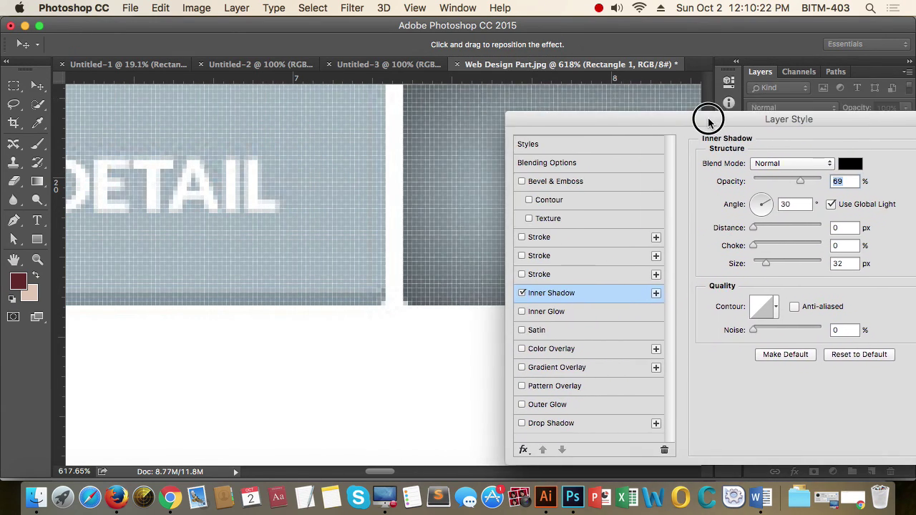
drag(424, 199, 402, 204)
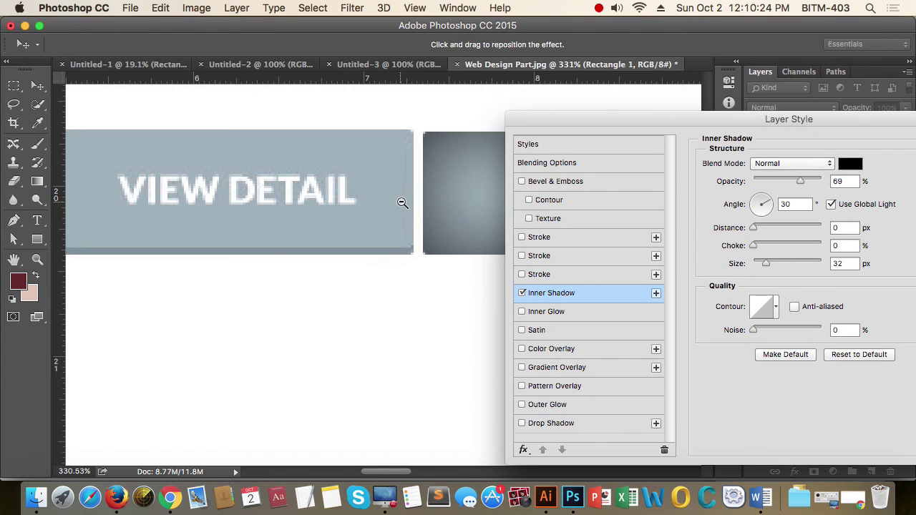
alt+click(402, 204)
drag(650, 121, 579, 96)
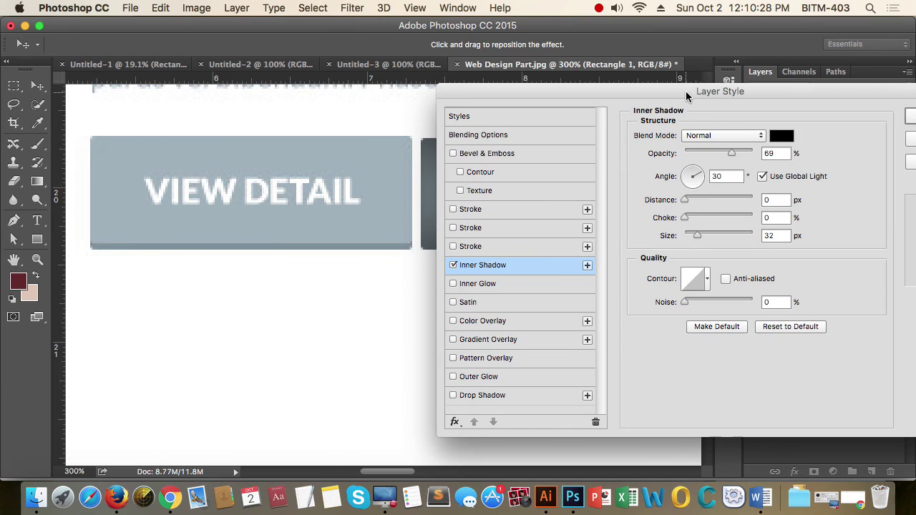
drag(685, 93, 779, 102)
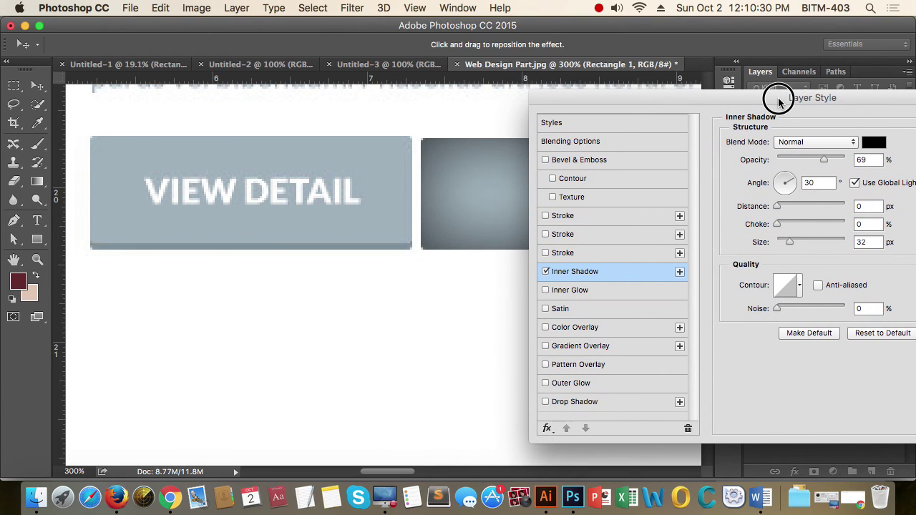
Set the inner shadow's size to 0 px, angle to -90° and distance to 3 px.
drag(795, 241, 785, 198)
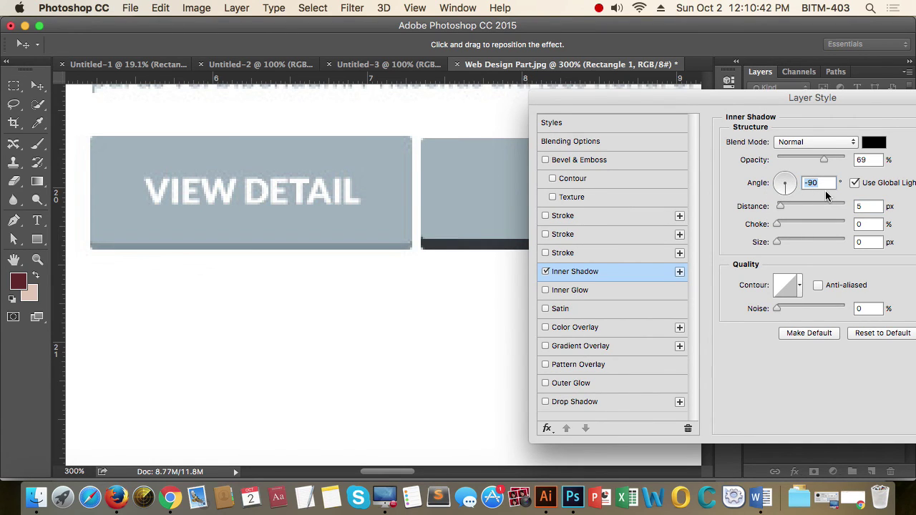
key(Tab)
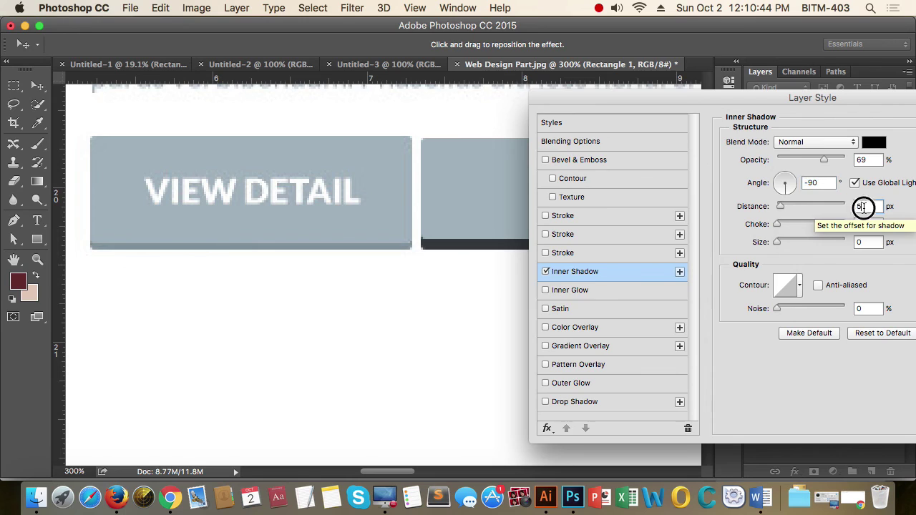
key(Down)
key(Down)
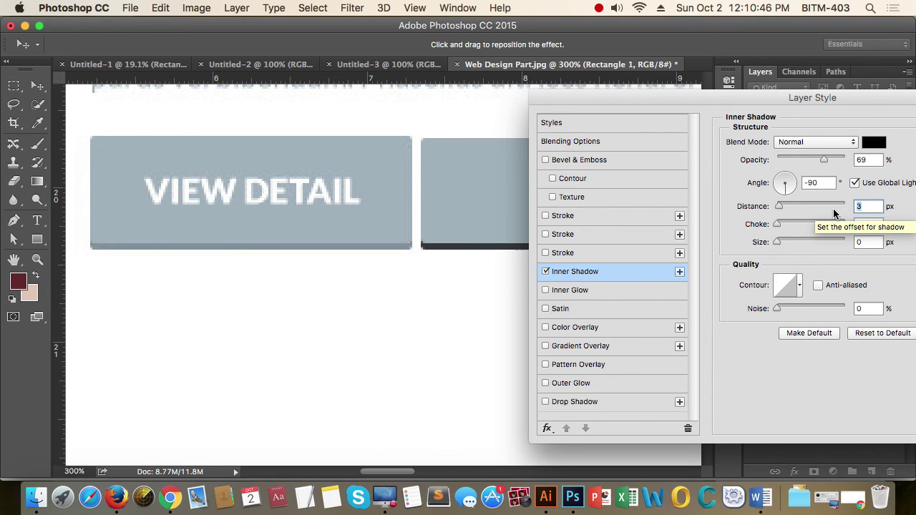
Lower the inner shadow's opacity to 22% and apply the layer style.
drag(824, 160, 792, 172)
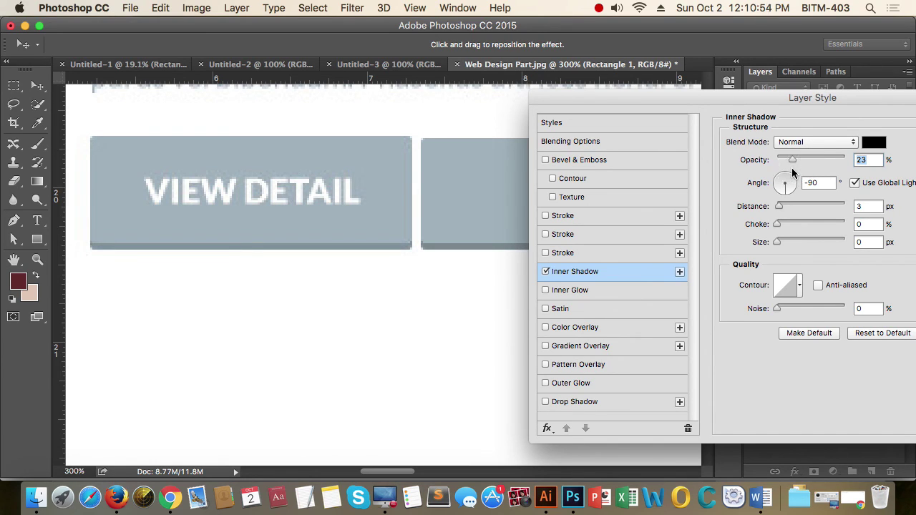
text(22)
key(Return)
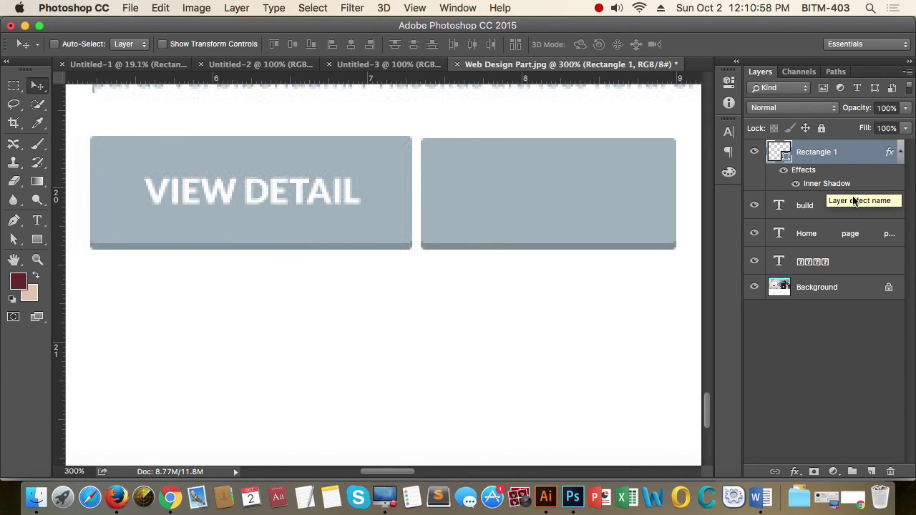
Review the rectangle's Inner Shadow settings while comparing its lower edge with the VIEW DETAIL button.
double_click(828, 184)
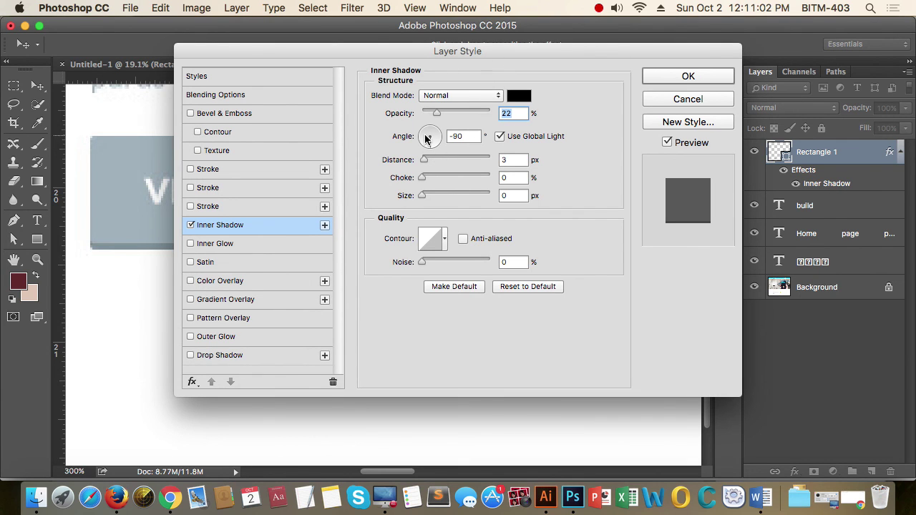
drag(411, 55, 321, 125)
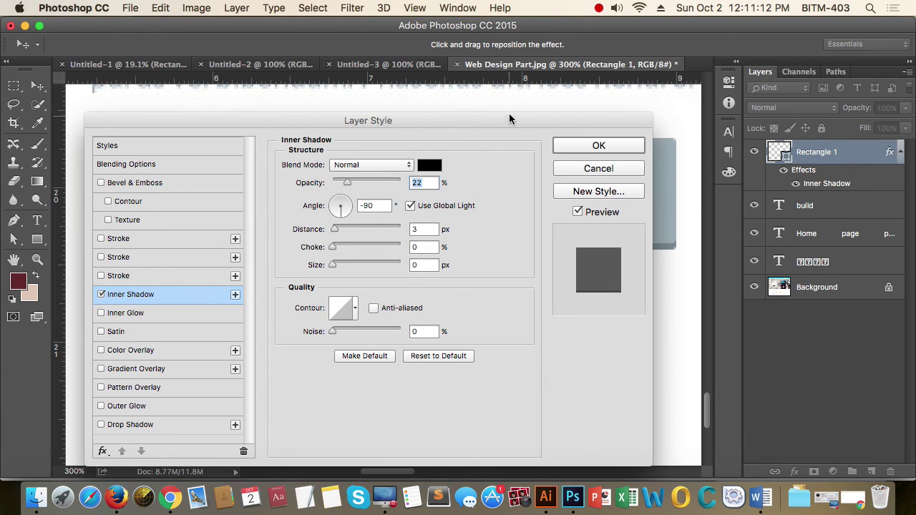
drag(465, 121, 573, 317)
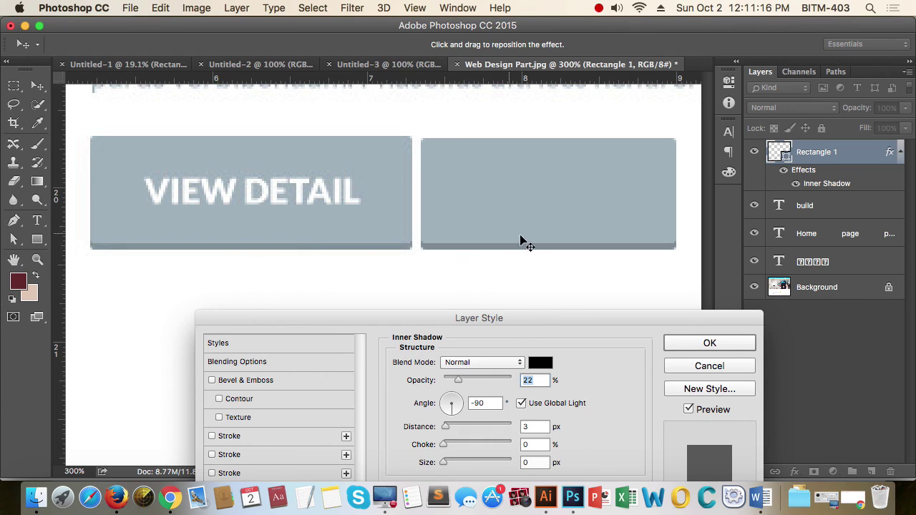
drag(624, 321, 616, 223)
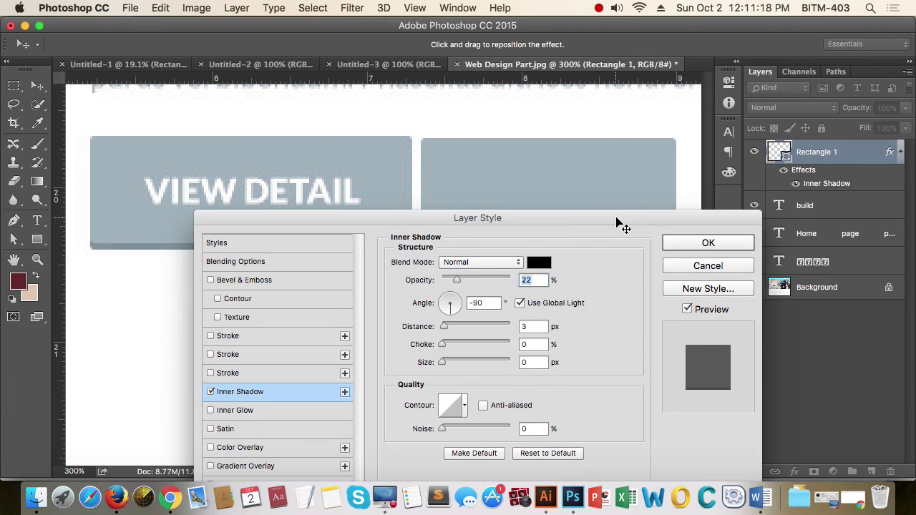
click(707, 244)
Widen the rectangle to about 145 px and move it over the original VIEW DETAIL button.
alt+click(476, 250)
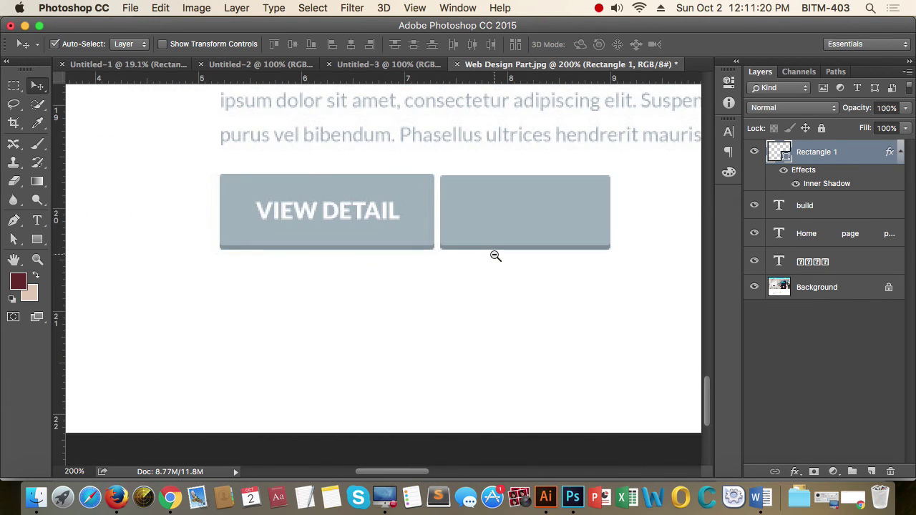
scroll(634, 247, right, 2)
key(a)
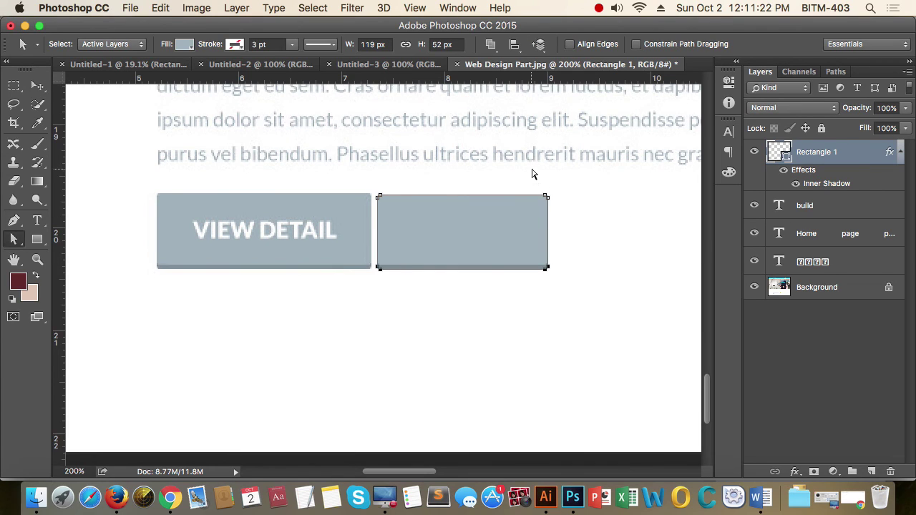
drag(544, 266, 583, 266)
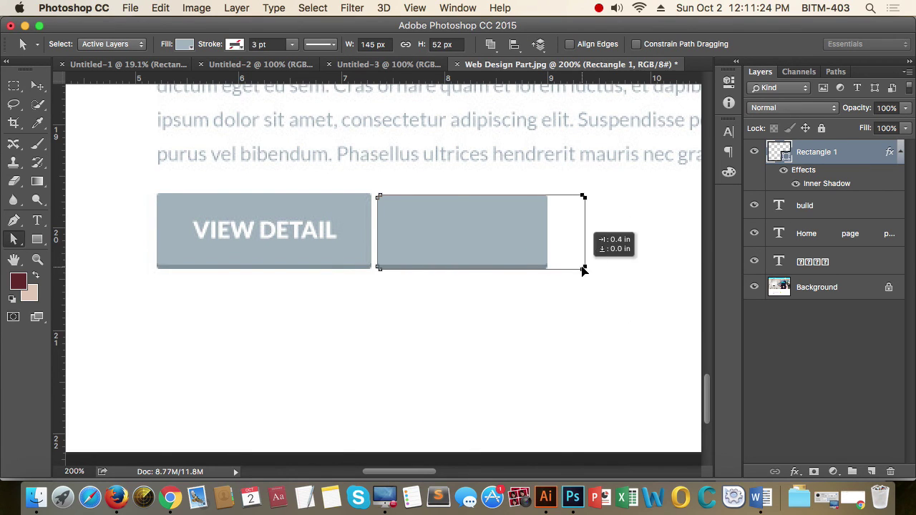
key(v)
drag(465, 241, 251, 233)
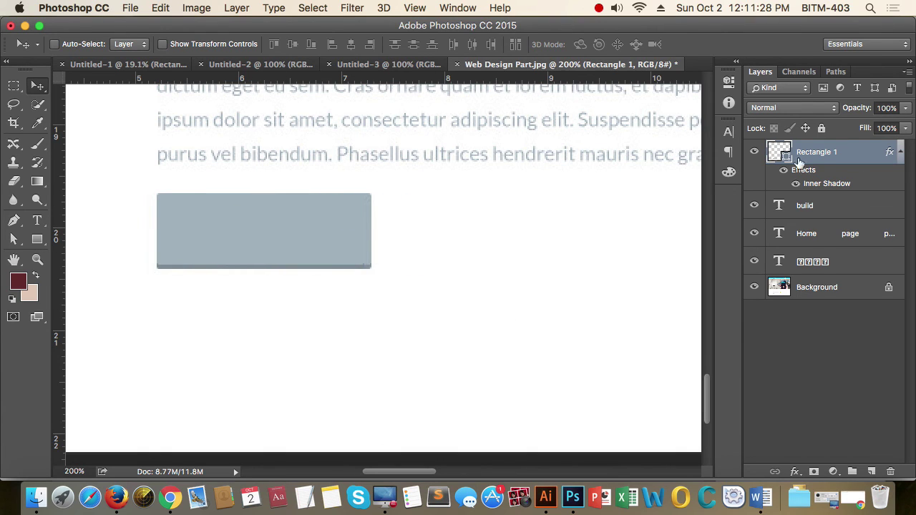
Recolour the rectangle bright blue and line it up with the original VIEW DETAIL button beneath it.
double_click(786, 156)
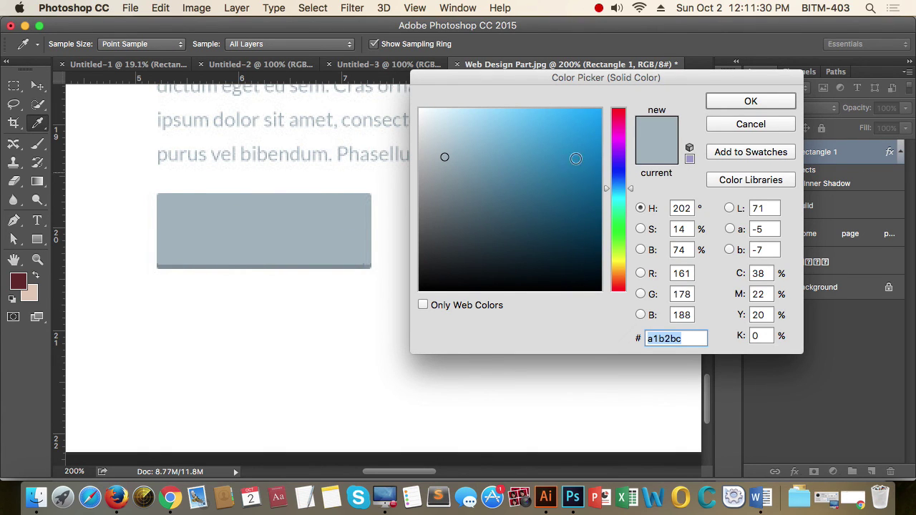
drag(575, 158, 605, 119)
click(728, 104)
scroll(190, 236, up, 5)
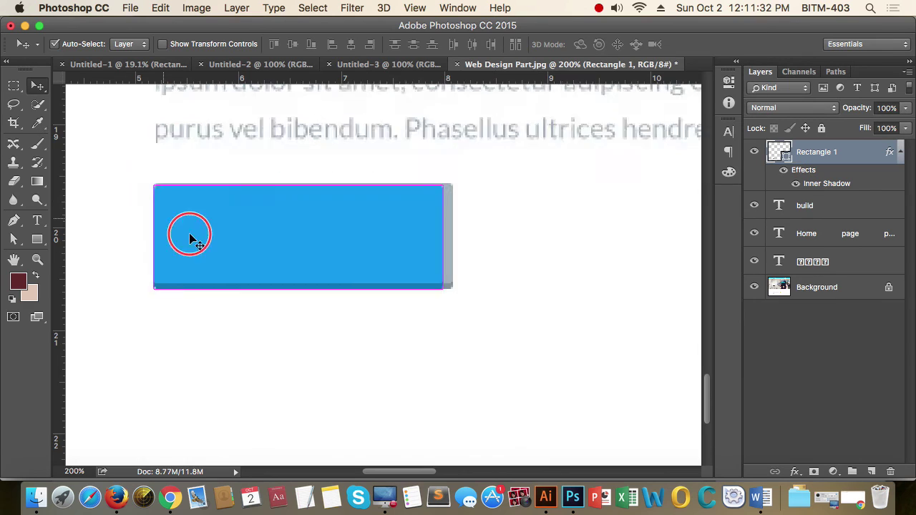
drag(230, 260, 234, 255)
Hide the Rectangle 1 layer and measure the original VIEW DETAIL button's height with a rectangular marquee.
click(754, 152)
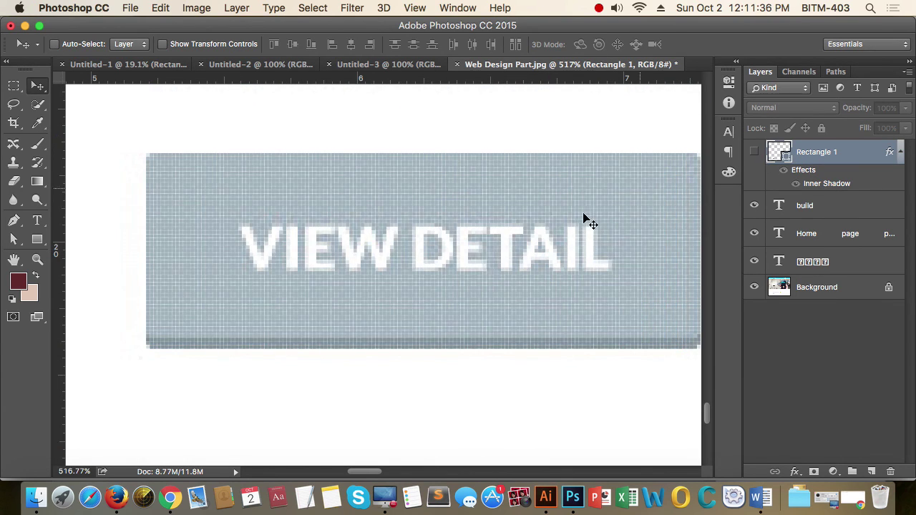
key(m)
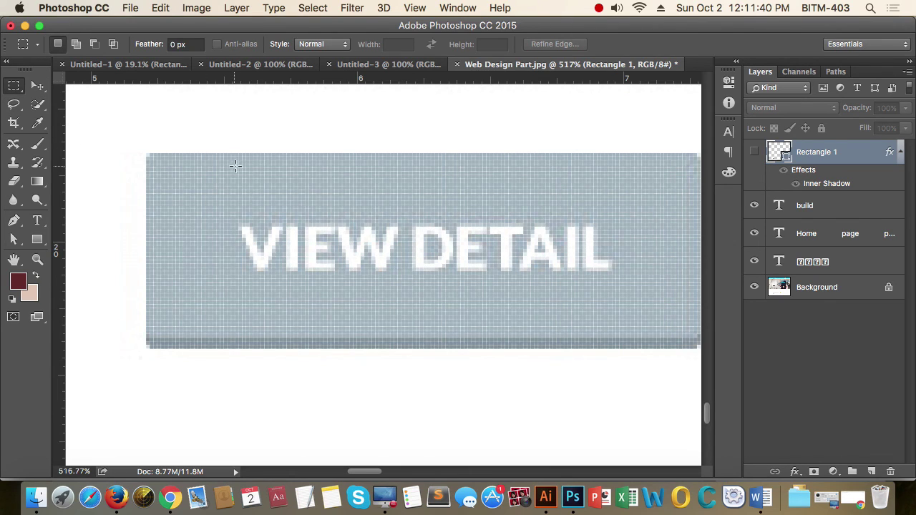
drag(246, 153, 301, 348)
click(423, 212)
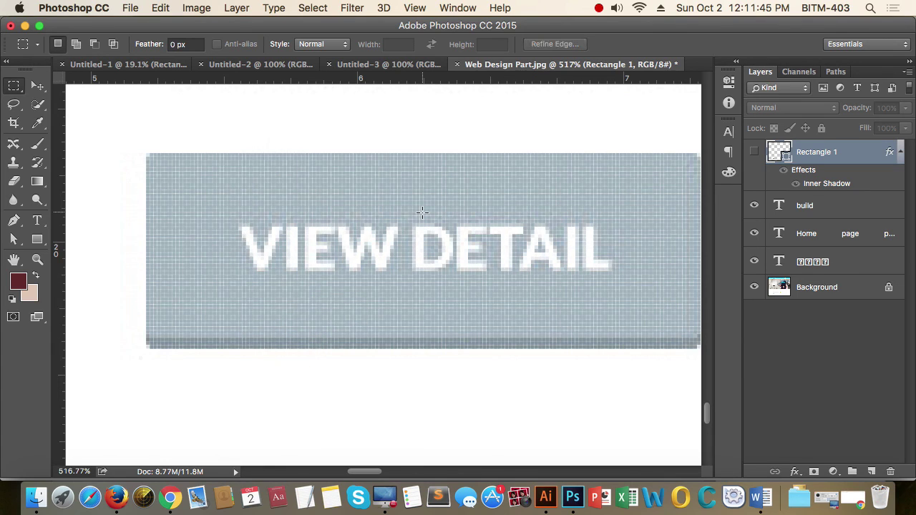
Set the ruler units to pixels and measure the VIEW DETAIL button's height and width with marquee selections.
right_click(356, 86)
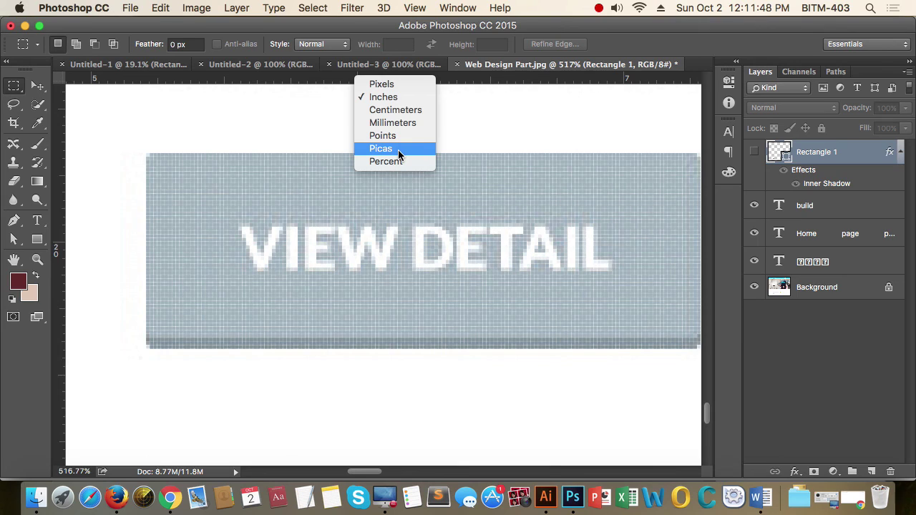
click(405, 87)
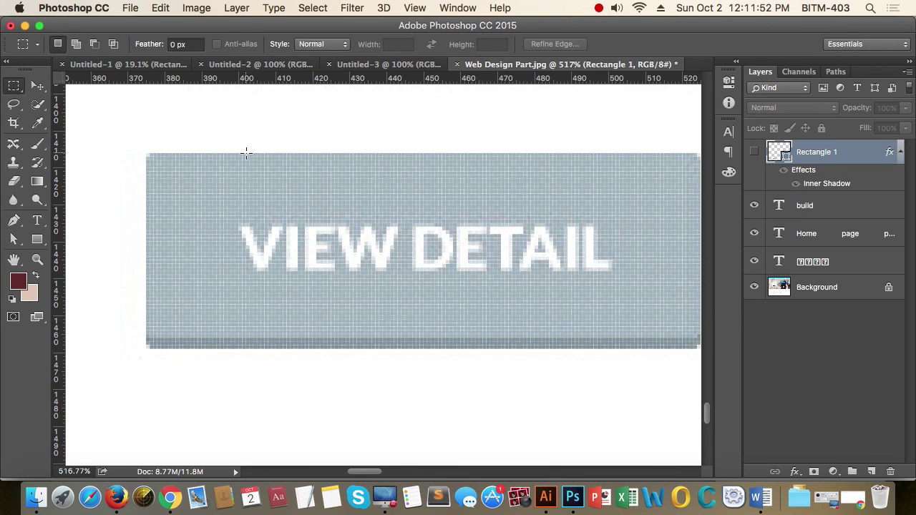
drag(247, 153, 315, 347)
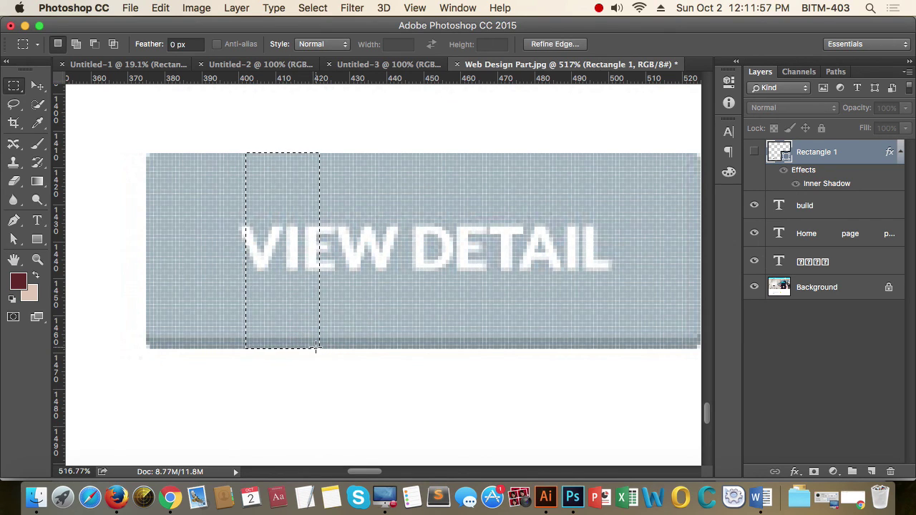
alt+click(394, 258)
alt+click(393, 257)
alt+click(393, 257)
key(super+d)
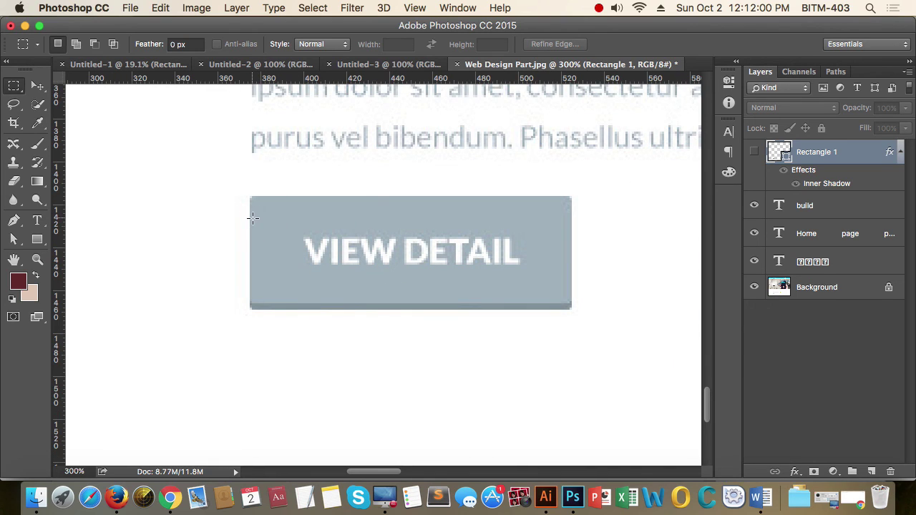
click(251, 218)
drag(250, 218, 570, 289)
Show the Rectangle 1 layer again and set the rectangle's size to 150 px wide and 53 px high.
click(754, 152)
key(a)
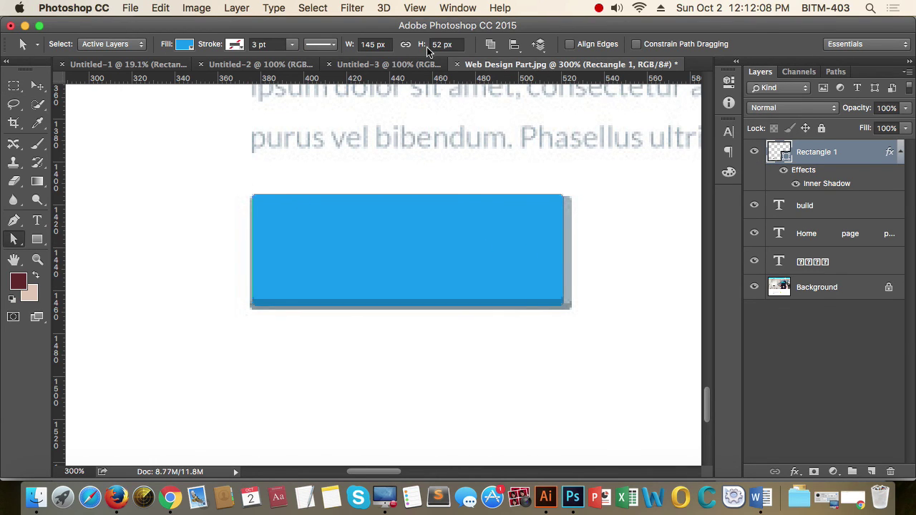
click(370, 44)
text(150)
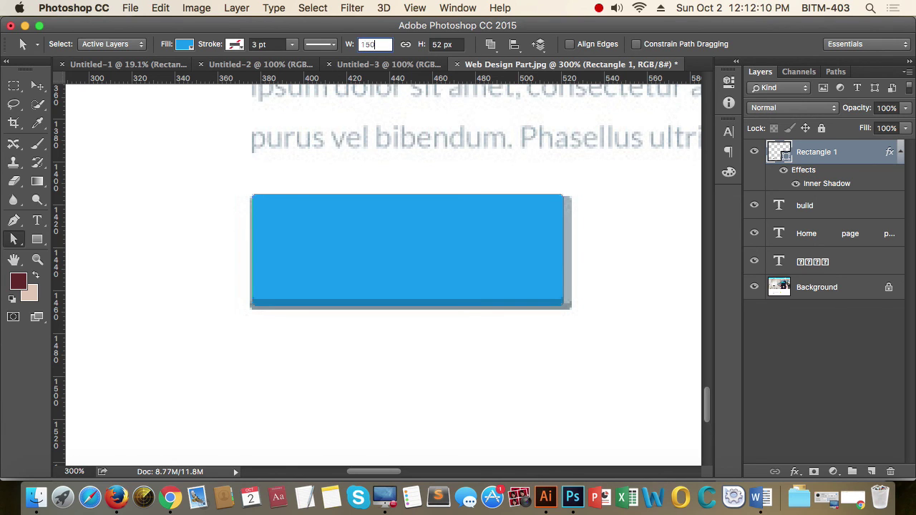
key(Tab)
text(53)
key(Return)
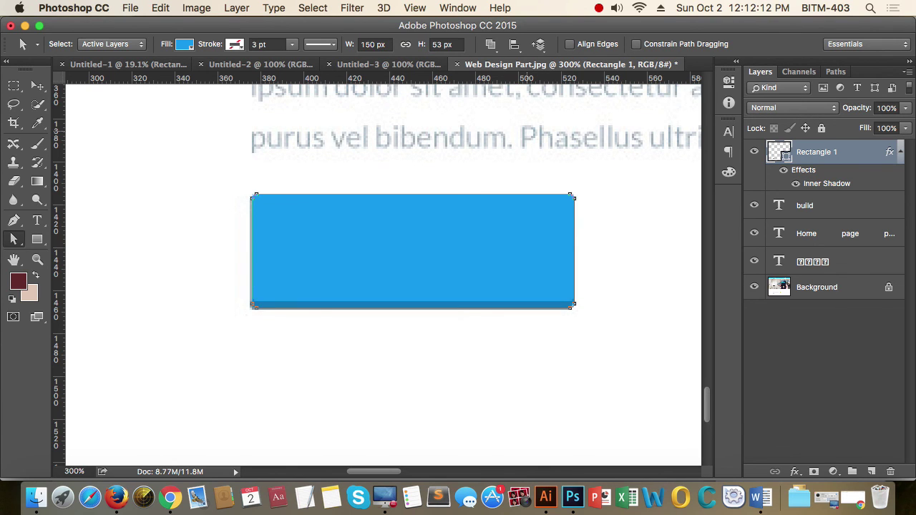
Move the resized rectangle exactly over the original VIEW DETAIL button, undoing the extra sideways shift.
click(37, 86)
drag(286, 254, 380, 290)
drag(542, 337, 448, 308)
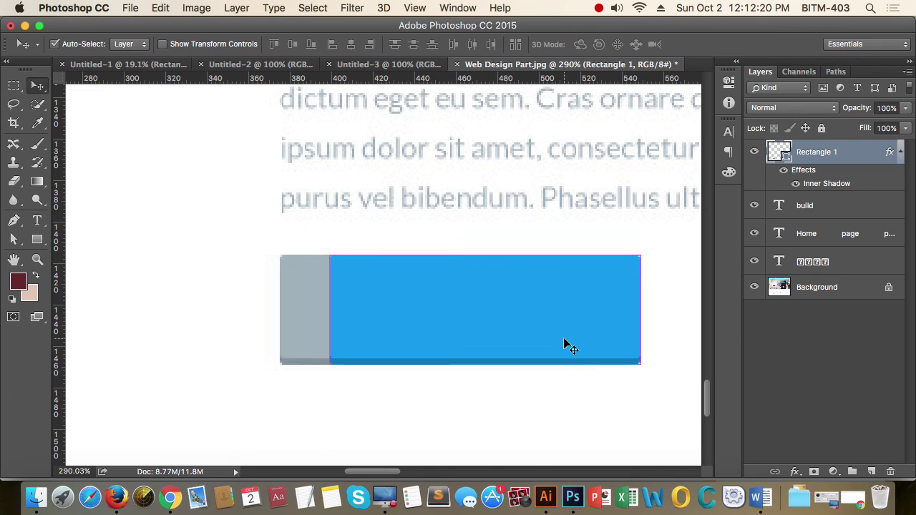
key(super+z)
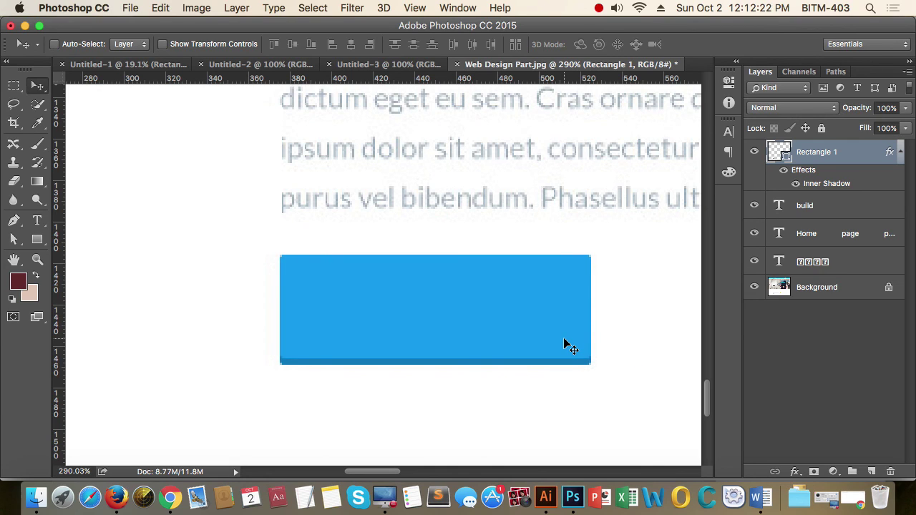
Nudge the rectangle aside to expose the original button, sample its colour #a1b2bc as the fill, and realign the rectangle.
key(shift+Right)
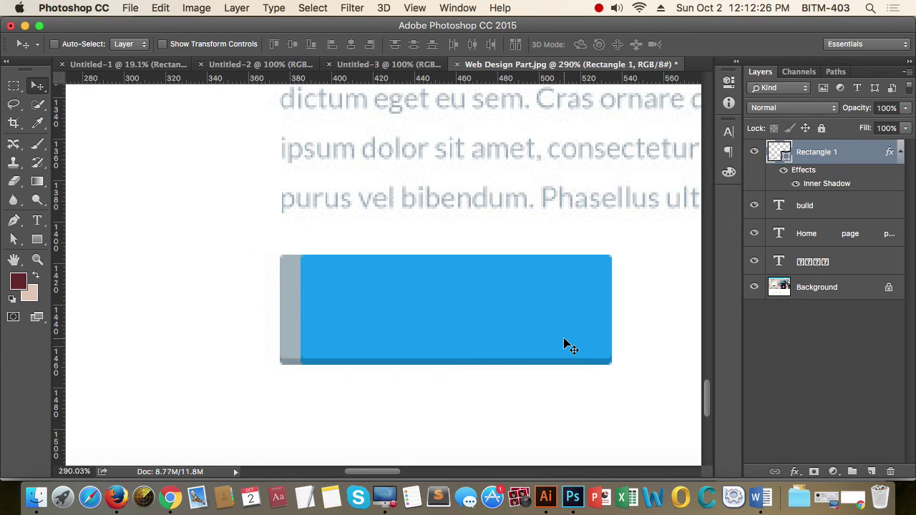
double_click(787, 156)
click(286, 310)
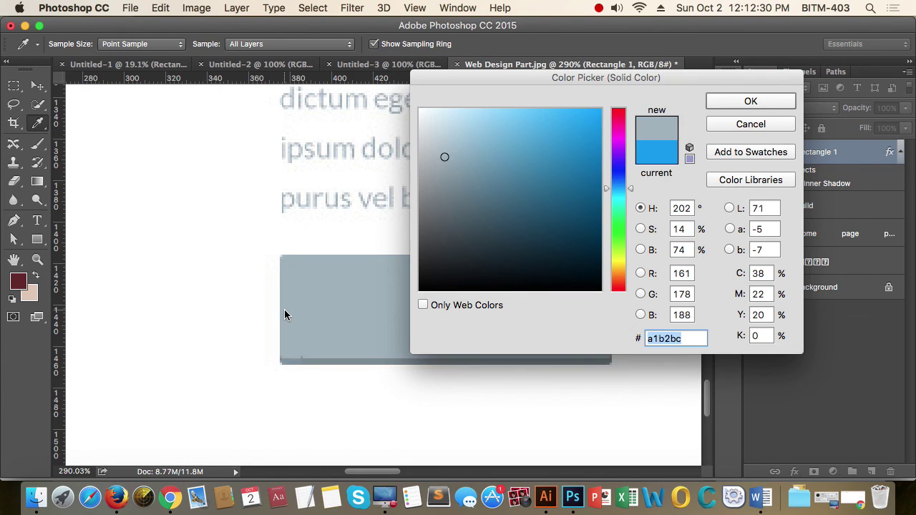
click(750, 102)
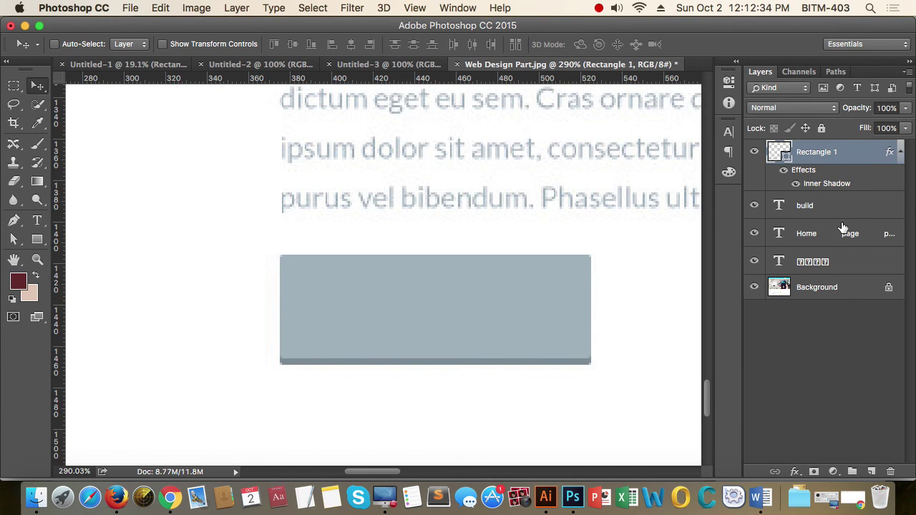
Hide and restore the Background layer to inspect the recreated button alone, and view it within the whole page design.
click(754, 287)
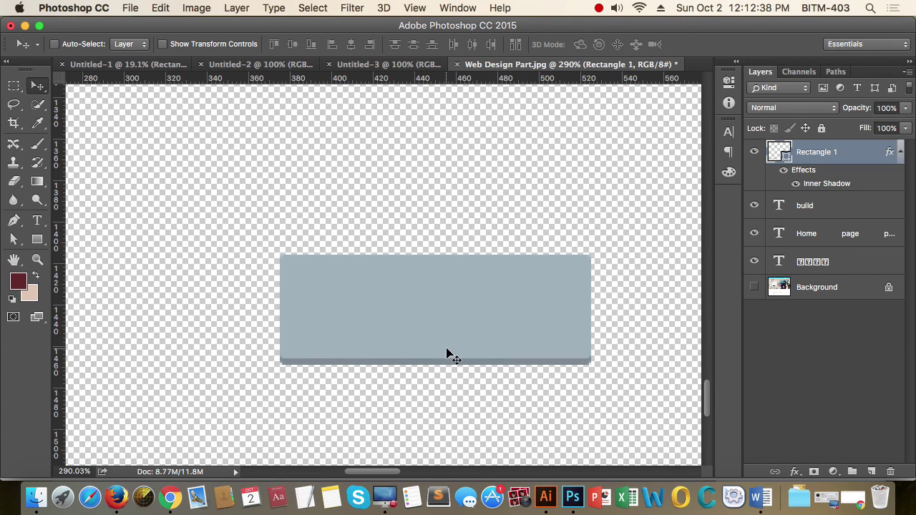
click(754, 287)
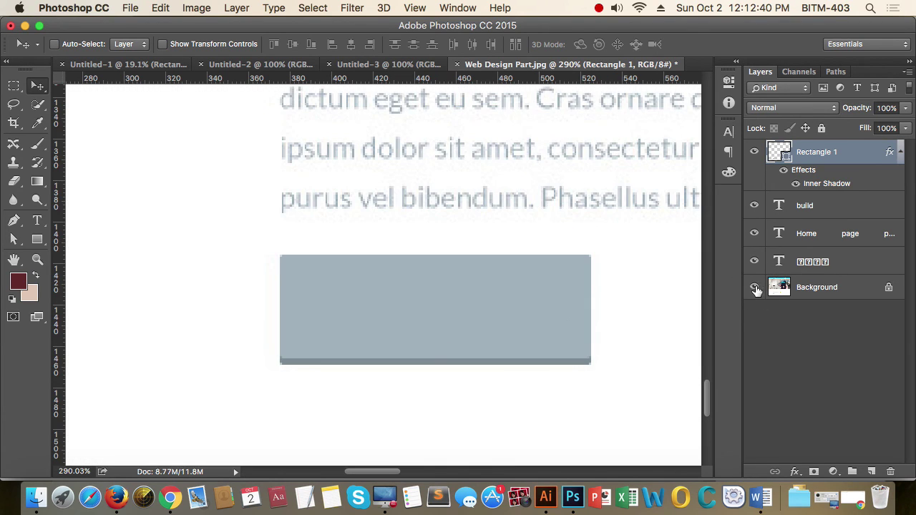
key(super+minus)
key(super+minus)
key(super+minus)
key(super+minus)
key(super+minus)
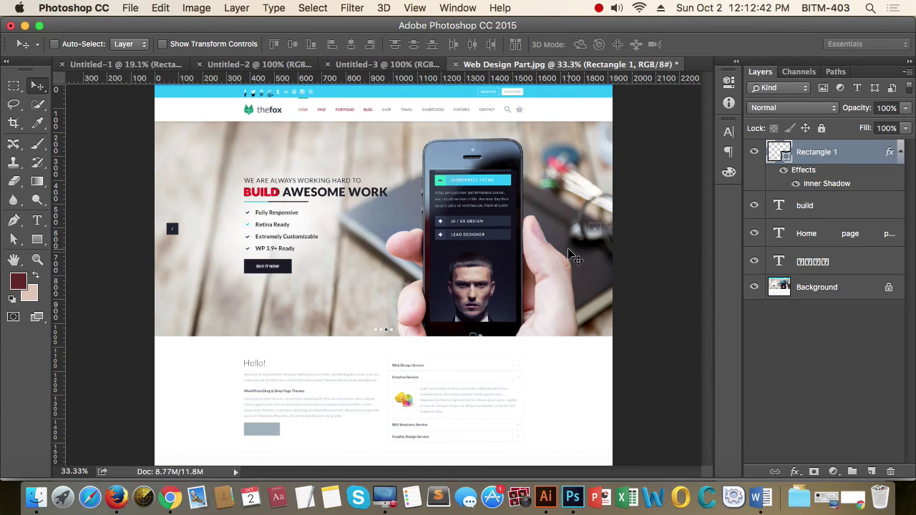